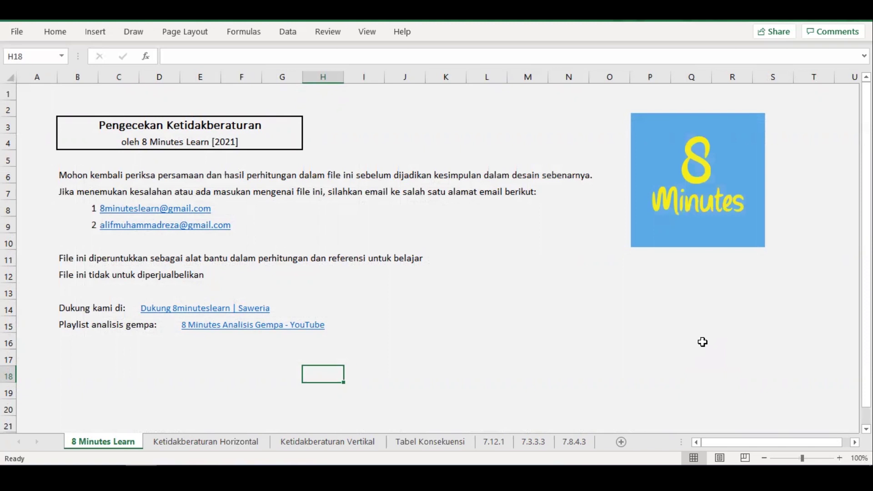
# - Look through the Ketidakberaturan Horizontal sheet, from the Tabel 13 reference down to the inner-corner irregularity check
pyautogui.click(219, 444)
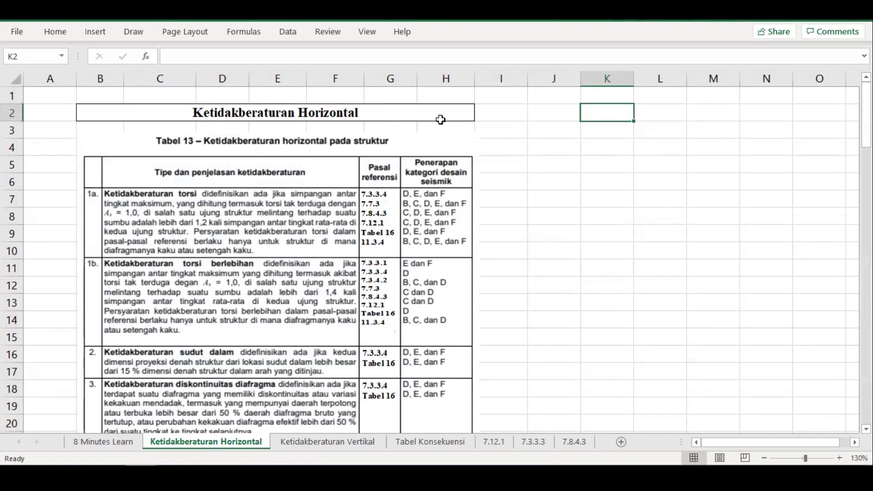
pyautogui.scroll(-12, 545, 250)
pyautogui.scroll(-7, 547, 253)
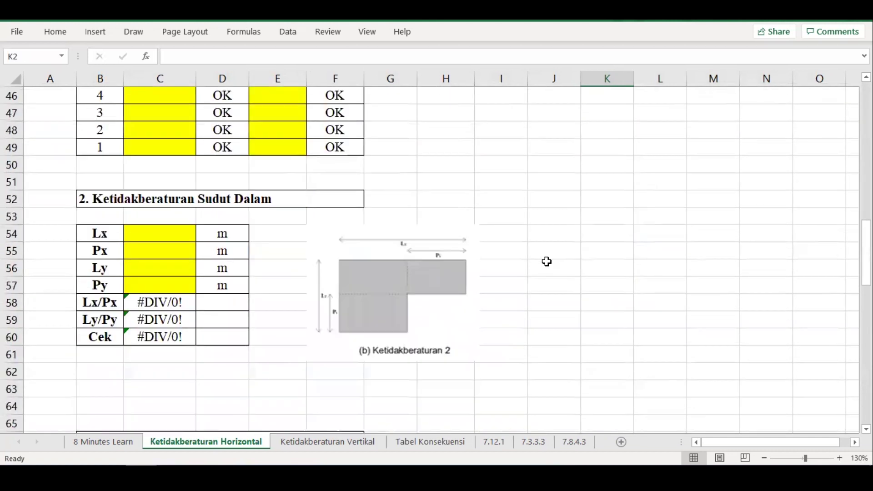
pyautogui.scroll(14, 549, 257)
pyautogui.scroll(3, 528, 279)
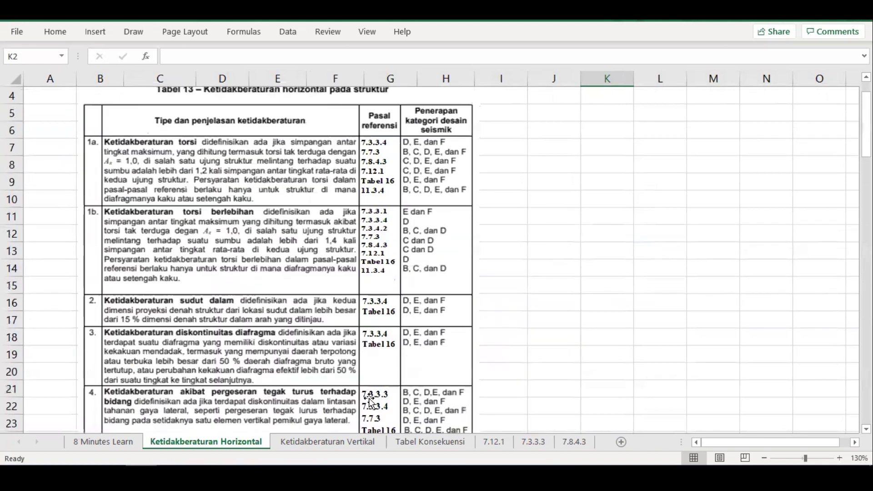
# - Look through the Ketidakberaturan Vertikal sheet's reference table and check tables, and return to the Ketidakberaturan Horizontal sheet
pyautogui.click(336, 442)
pyautogui.scroll(-9, 575, 267)
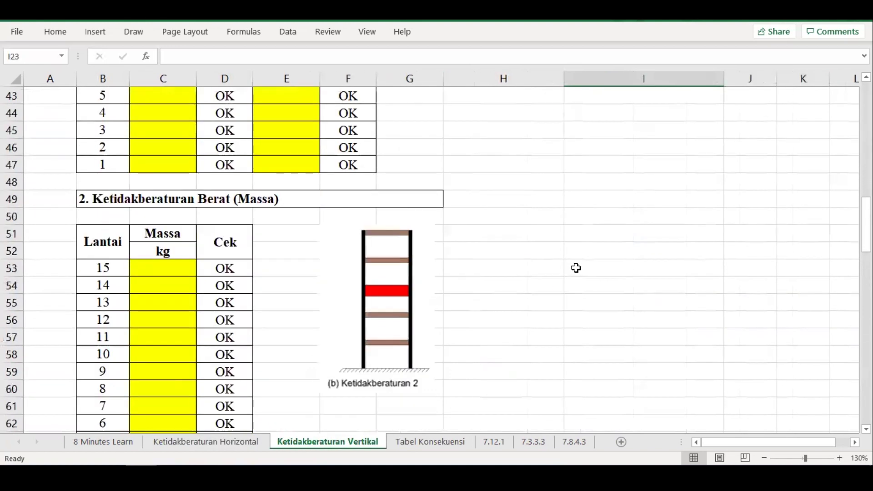
pyautogui.scroll(7, 590, 296)
pyautogui.scroll(7, 591, 298)
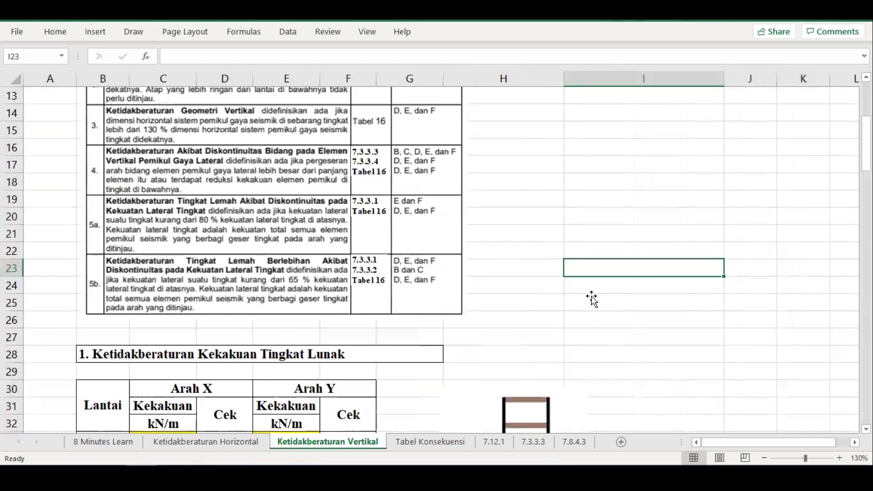
pyautogui.click(237, 442)
pyautogui.scroll(1, 318, 273)
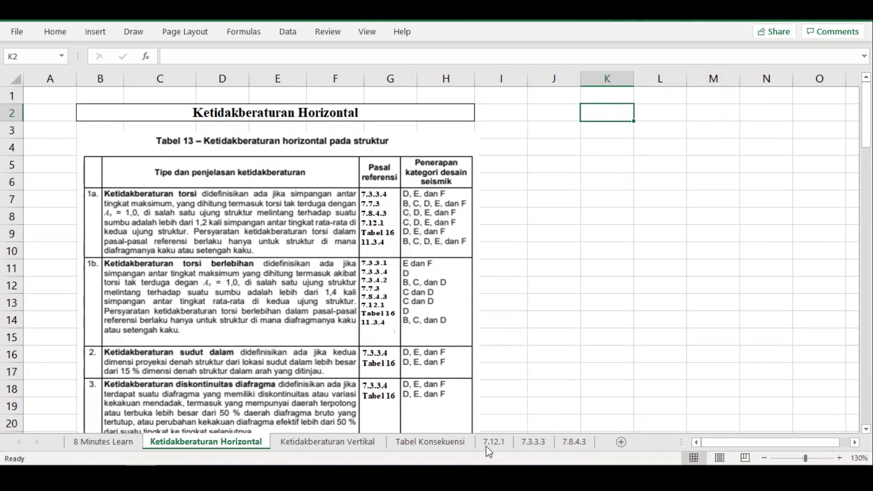
# - On the Tabel Konsekuensi sheet, examine the H.1a entries and each clause they refer to in the Pasal column
pyautogui.click(444, 443)
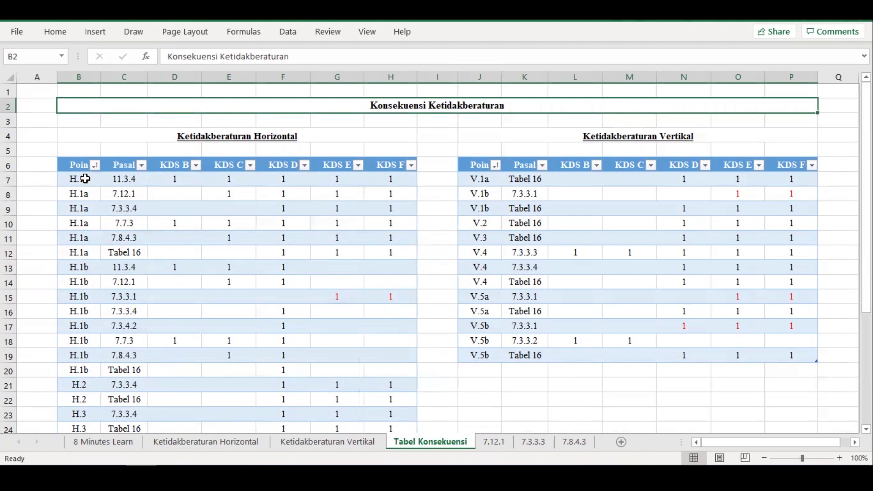
pyautogui.moveTo(81, 178); pyautogui.dragTo(78, 248)
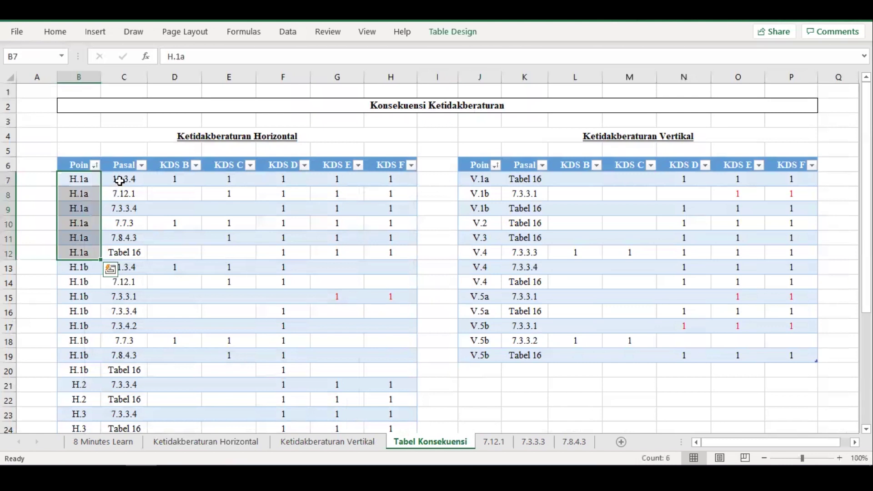
pyautogui.click(125, 180)
pyautogui.click(124, 193)
pyautogui.click(122, 212)
pyautogui.click(121, 224)
pyautogui.click(122, 238)
pyautogui.click(122, 252)
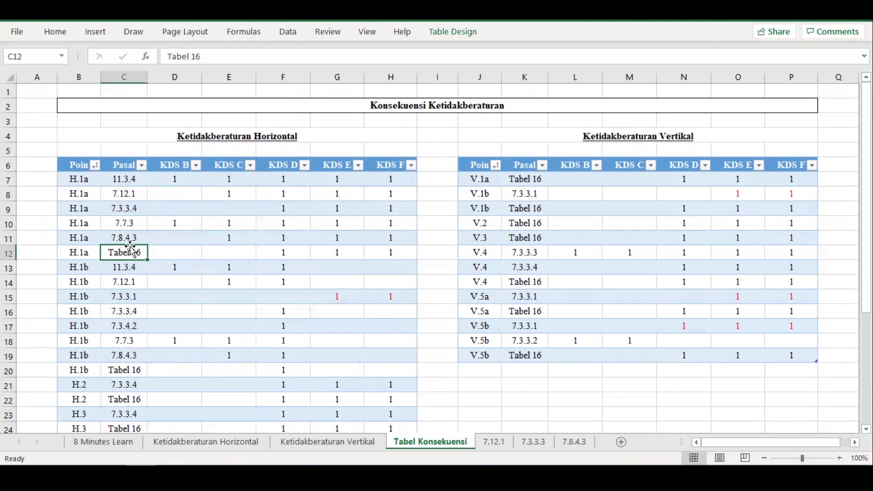
# - Check the KDS B to KDS F entries for clause 11.3.4 in the H.1a row
pyautogui.click(122, 179)
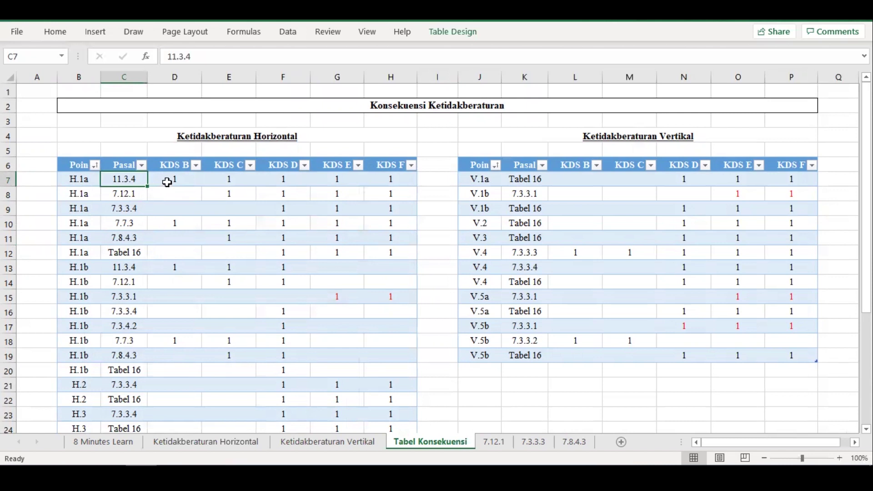
pyautogui.click(167, 182)
pyautogui.click(225, 179)
pyautogui.click(279, 179)
pyautogui.click(336, 179)
pyautogui.click(366, 180)
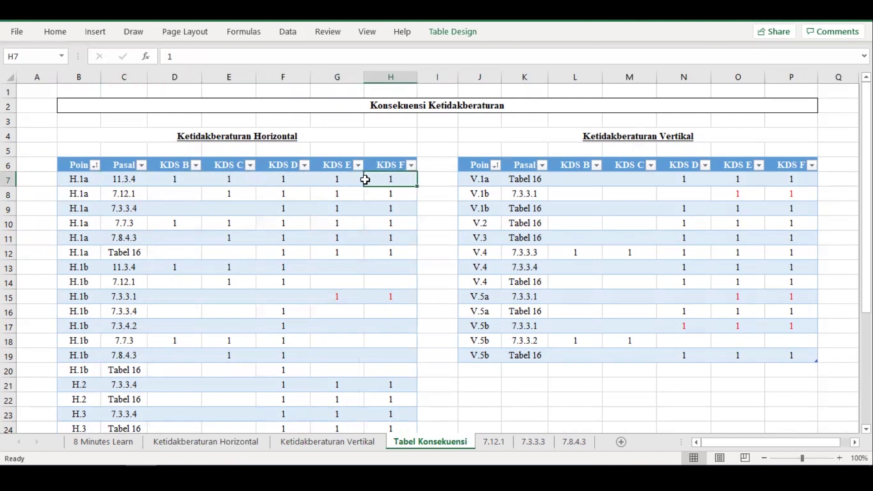
# - Check which KDS categories apply to clause 7.3.3.4 in the H.1a row of the horizontal table
pyautogui.click(120, 179)
pyautogui.click(141, 209)
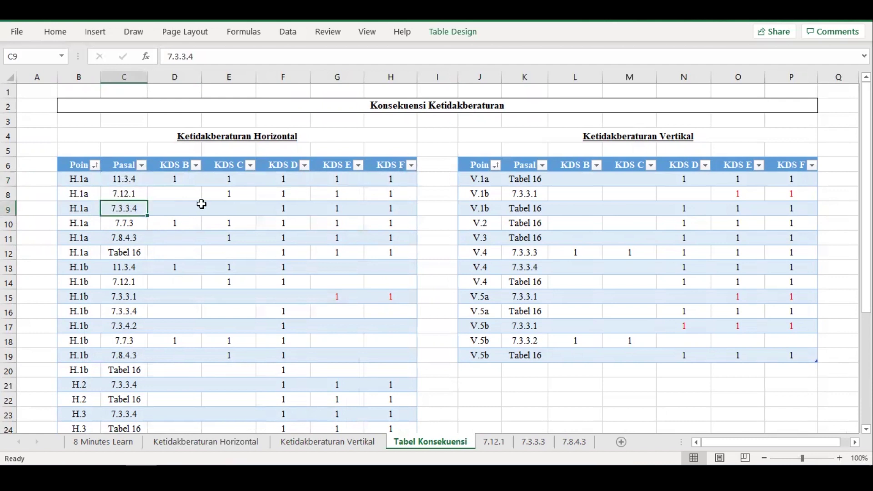
pyautogui.click(286, 207)
pyautogui.click(346, 207)
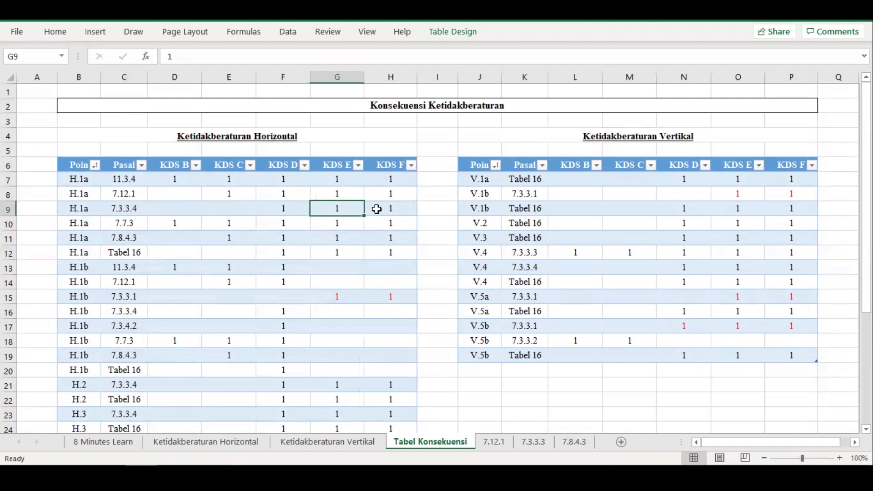
pyautogui.click(376, 208)
pyautogui.click(178, 204)
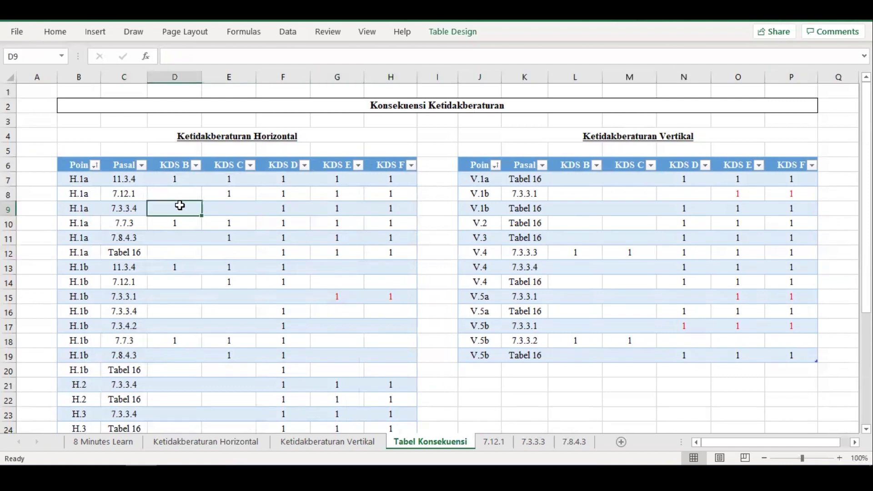
pyautogui.click(210, 203)
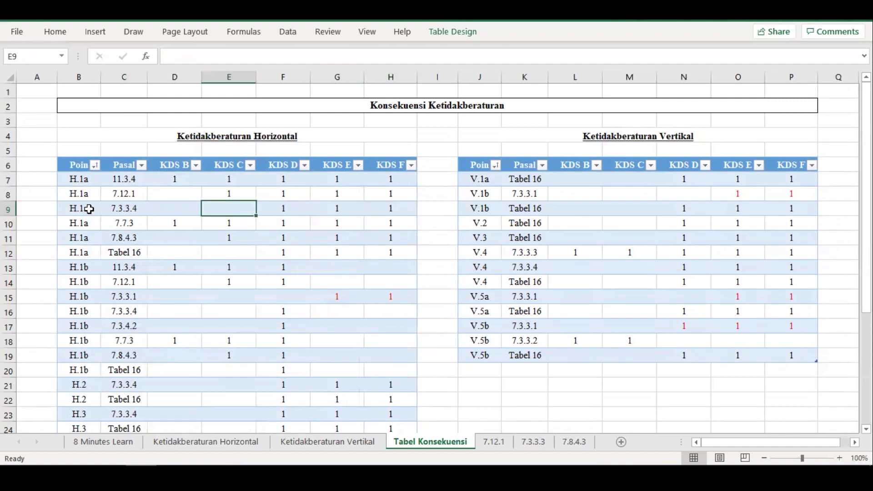
pyautogui.click(76, 208)
pyautogui.click(112, 209)
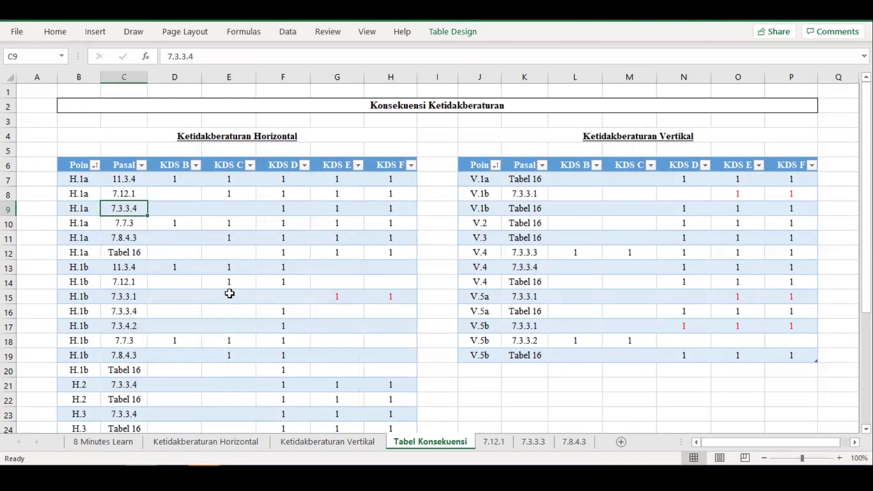
# - Sort both the horizontal and vertical irregularity tables by the Pasal column from A to Z
pyautogui.hotkey('ctrl', 'End')
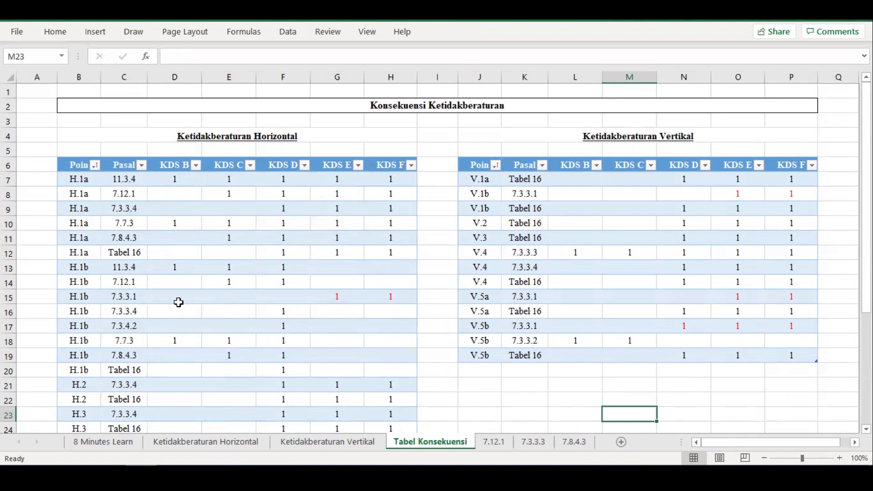
pyautogui.click(142, 166)
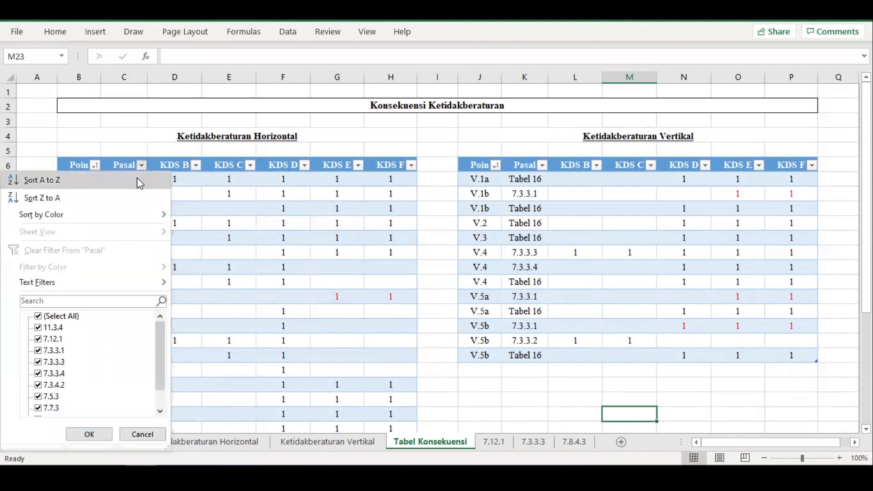
pyautogui.click(140, 180)
pyautogui.click(541, 165)
pyautogui.click(522, 177)
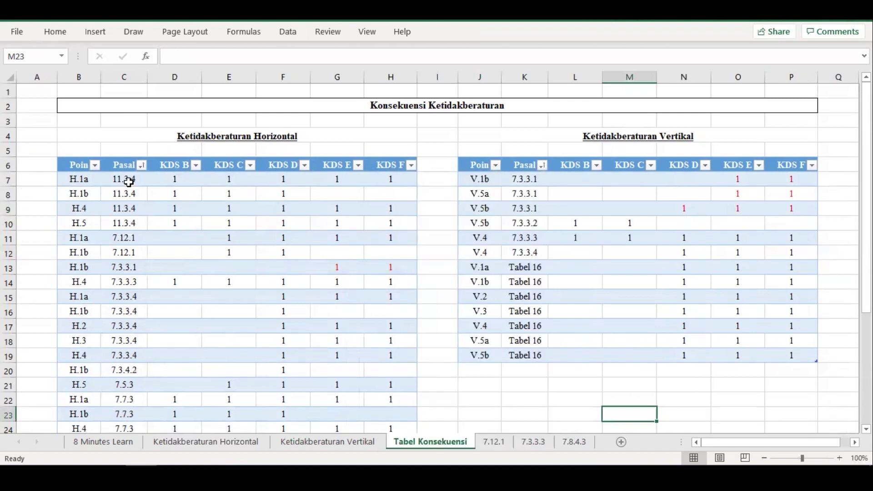
# - Review the points and KDS B entries for clause 11.3.4, and read its accidental eccentricity requirement in the SNI 1726-2019 PDF
pyautogui.moveTo(76, 179); pyautogui.dragTo(78, 222)
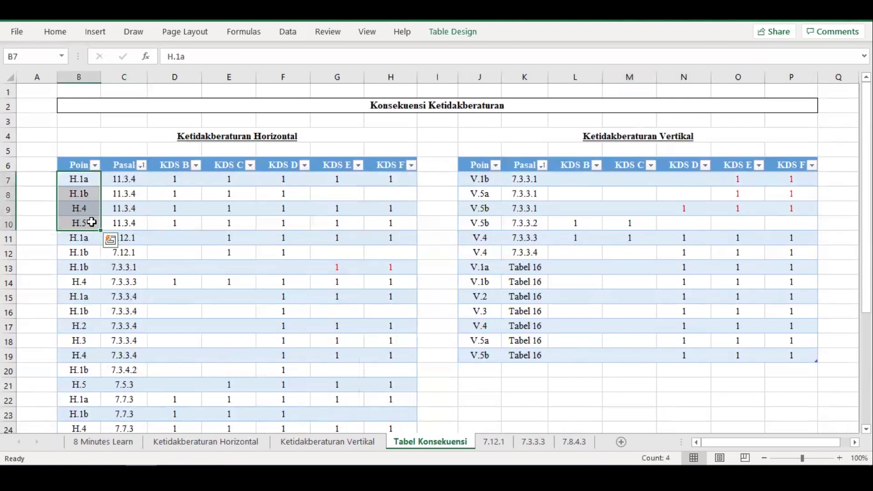
pyautogui.moveTo(190, 180); pyautogui.dragTo(179, 223)
pyautogui.hotkey('alt', 'Tab')
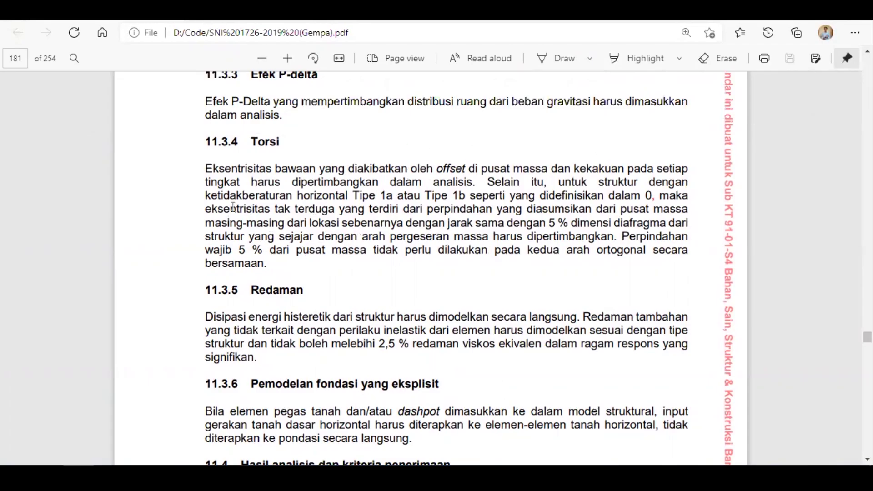
pyautogui.moveTo(204, 209); pyautogui.dragTo(334, 206)
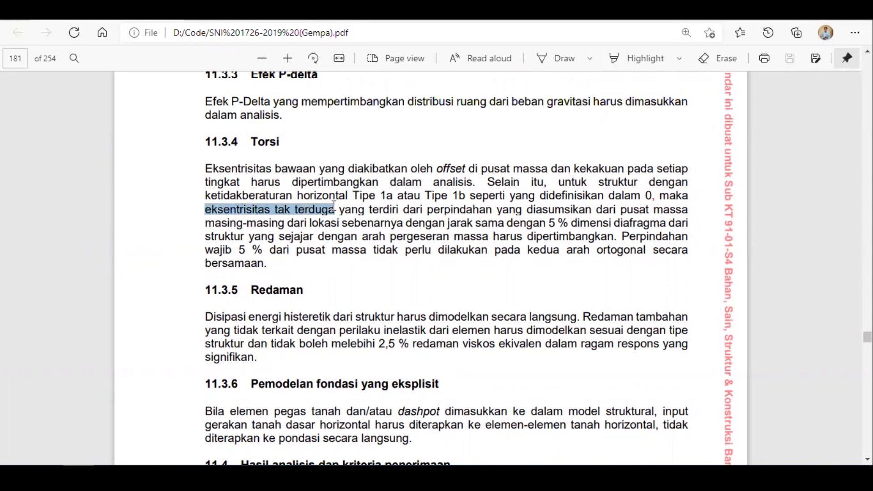
pyautogui.doubleClick(548, 225)
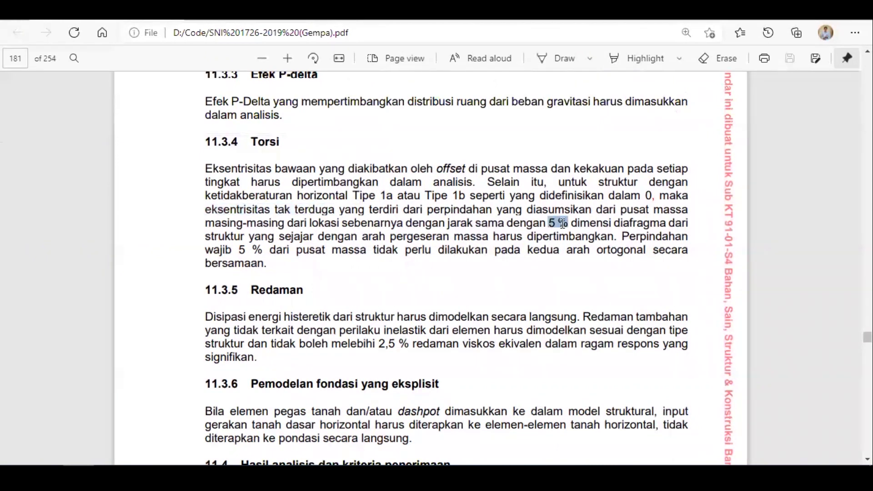
pyautogui.click(501, 268)
# - Switch to ETABS and review the direction and eccentricity ratio settings of the Static X seismic load pattern
pyautogui.click(176, 466)
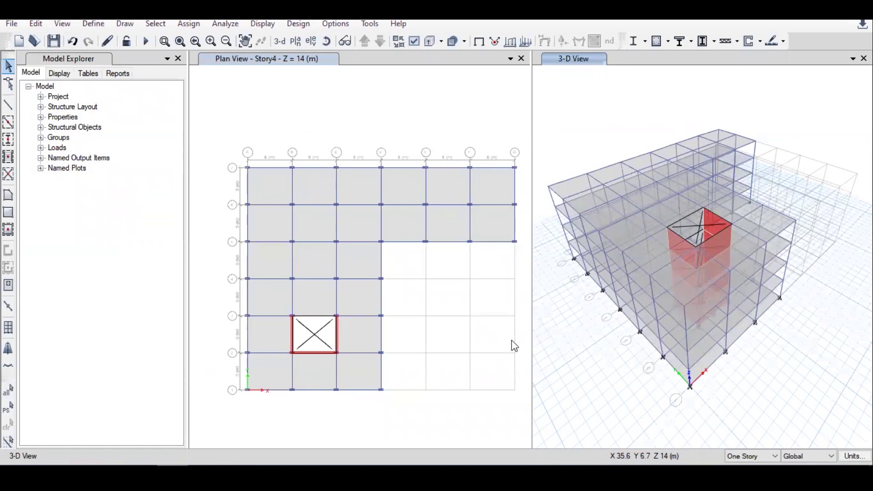
pyautogui.click(98, 25)
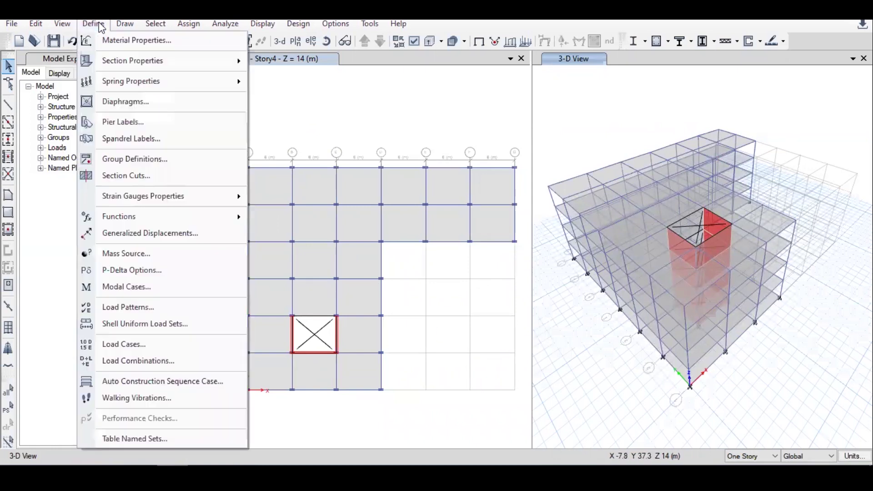
pyautogui.click(151, 302)
pyautogui.click(493, 235)
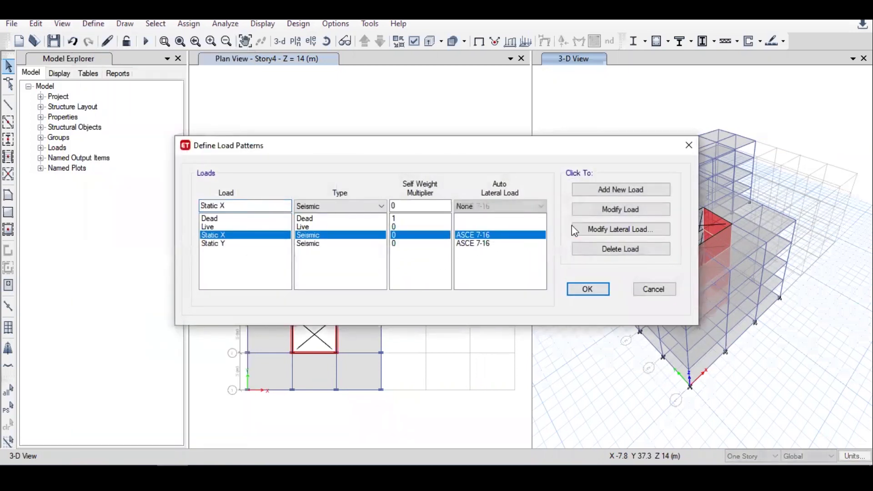
pyautogui.click(589, 230)
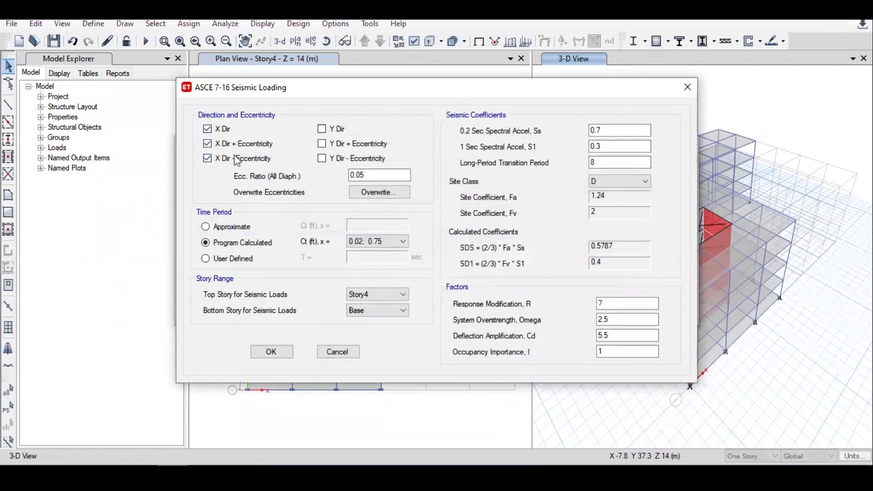
pyautogui.doubleClick(371, 175)
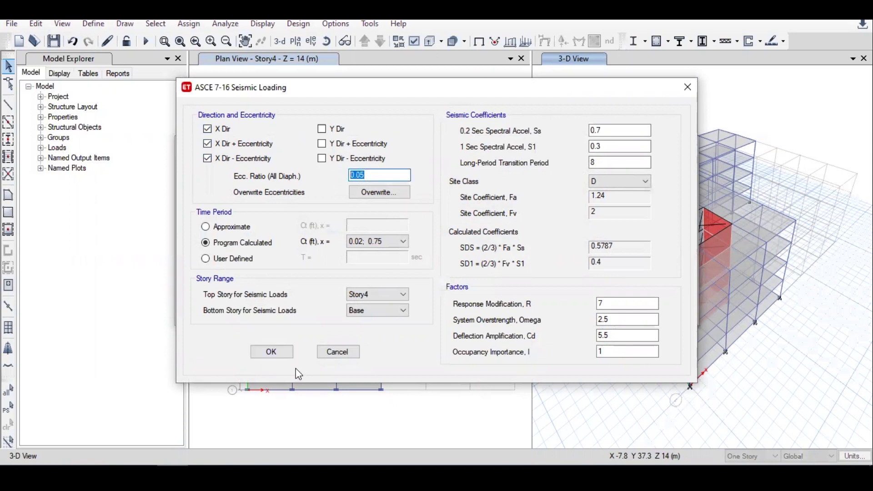
pyautogui.click(272, 351)
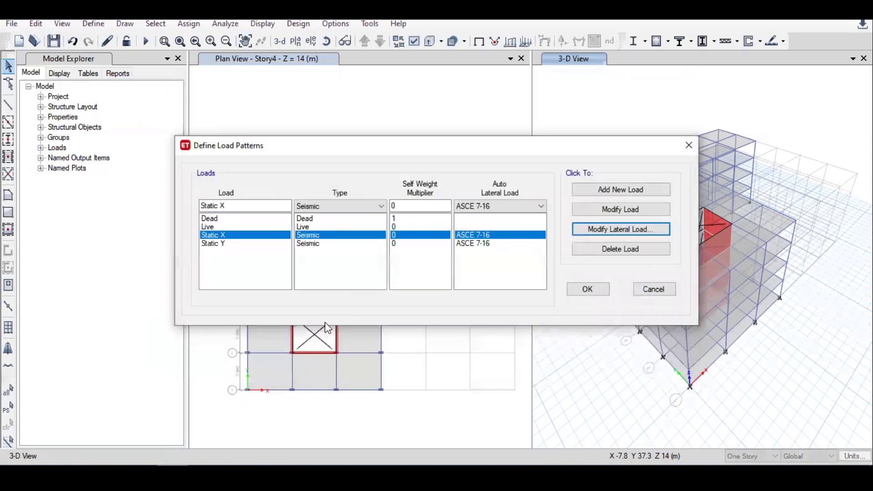
# - Review the Static Y load pattern's direction and eccentricity settings and close the load pattern definitions
pyautogui.click(609, 228)
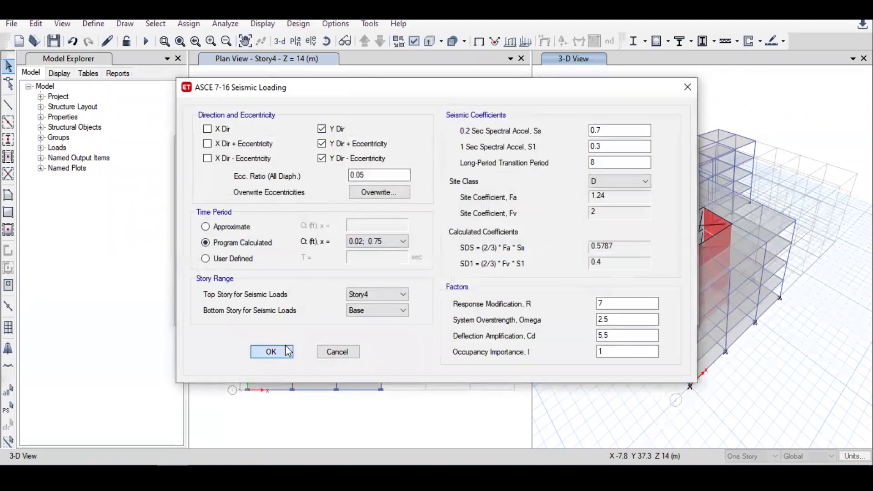
pyautogui.click(272, 352)
pyautogui.click(588, 289)
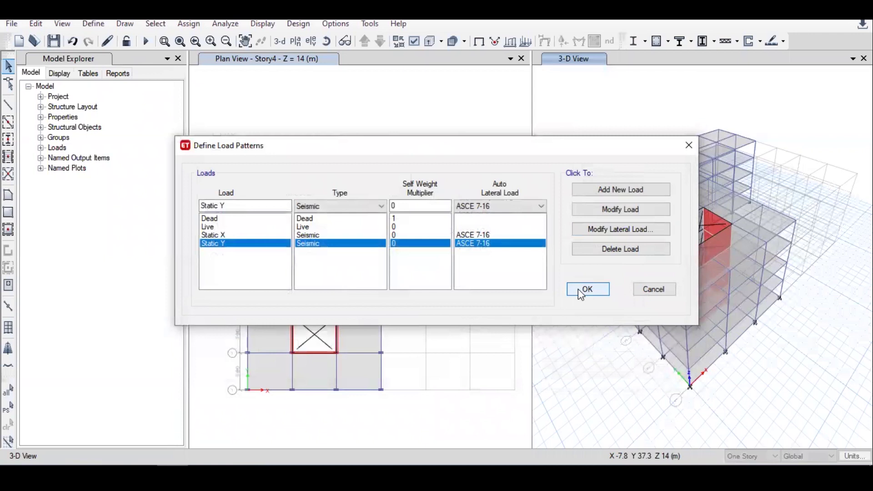
# - Set the diaphragm eccentricity ratio of the Spec X response spectrum load case to 0.05 for all diaphragms
pyautogui.click(93, 23)
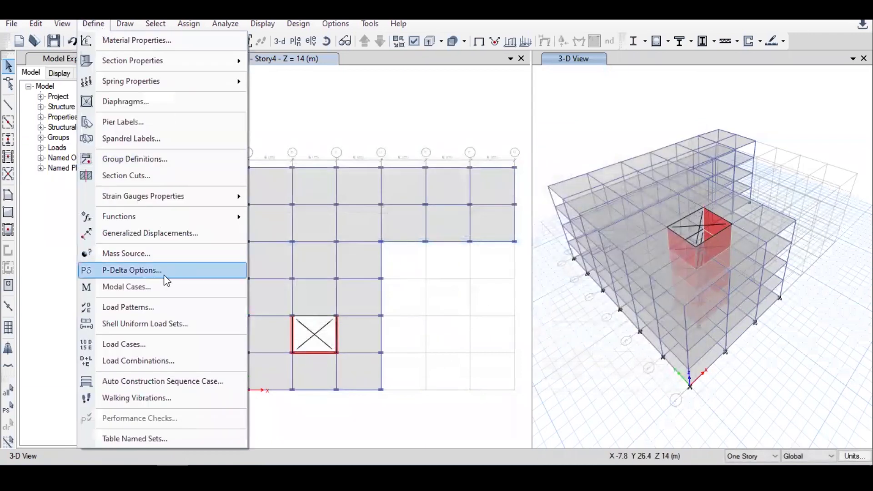
pyautogui.click(165, 344)
pyautogui.click(414, 241)
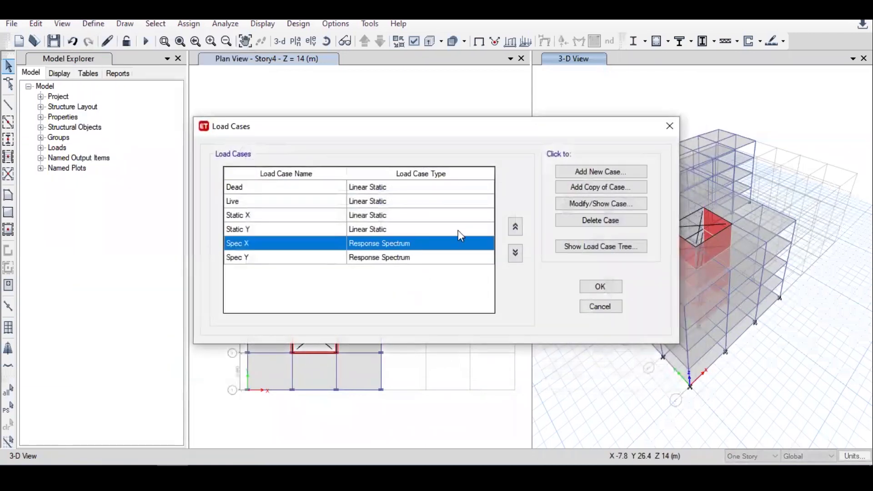
pyautogui.click(576, 205)
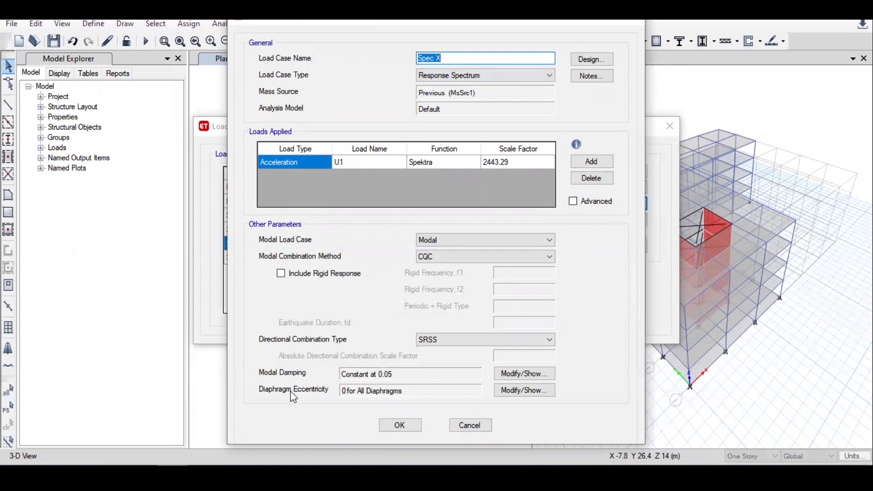
pyautogui.click(498, 393)
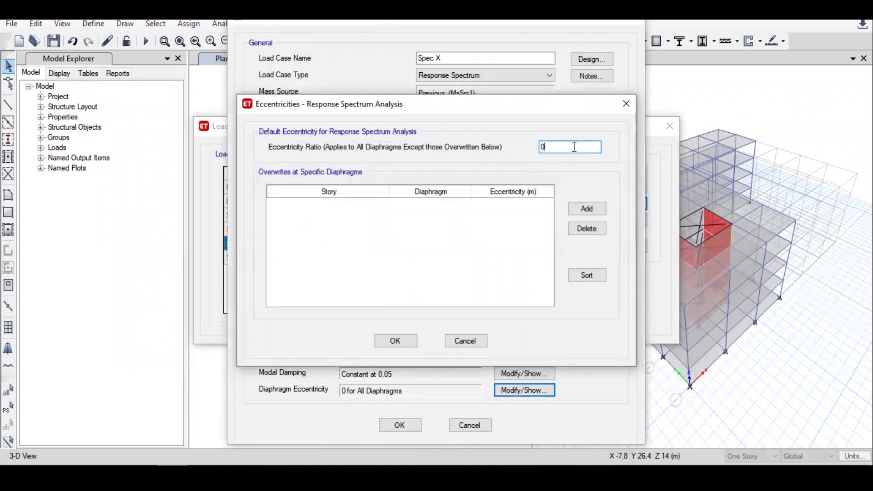
pyautogui.write('.05')
pyautogui.click(394, 341)
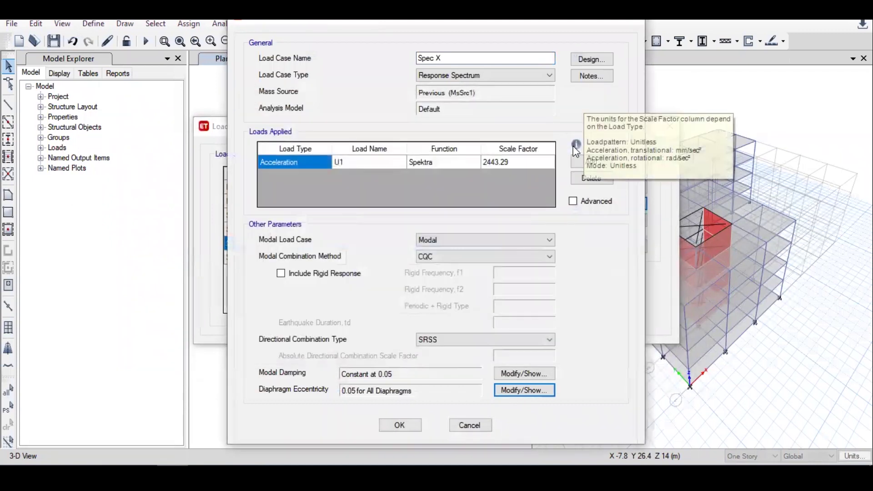
pyautogui.click(402, 431)
# - Set the diaphragm eccentricity ratio of the Spec Y response spectrum load case to 0.05 for all diaphragms
pyautogui.click(460, 259)
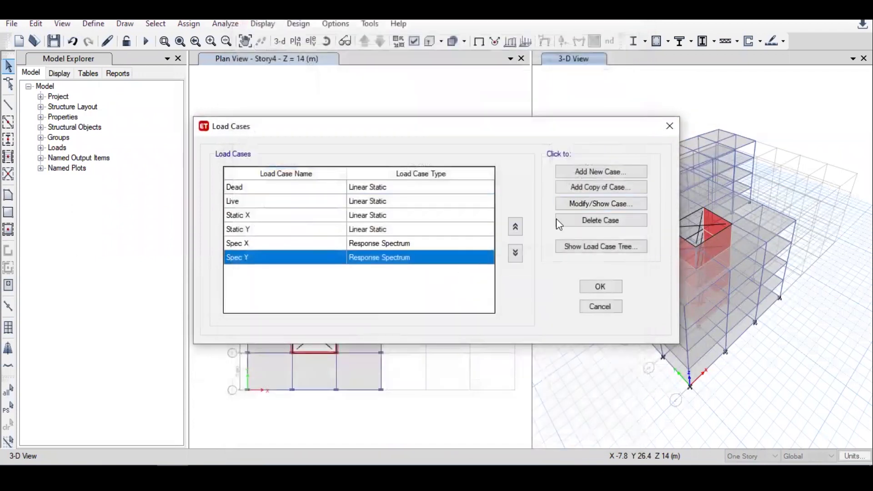
pyautogui.click(523, 387)
pyautogui.write('.05')
pyautogui.click(395, 340)
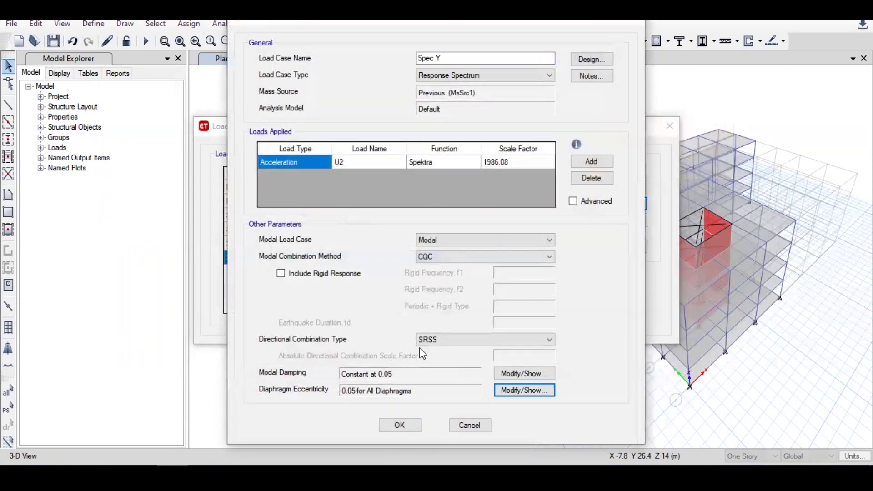
pyautogui.click(400, 426)
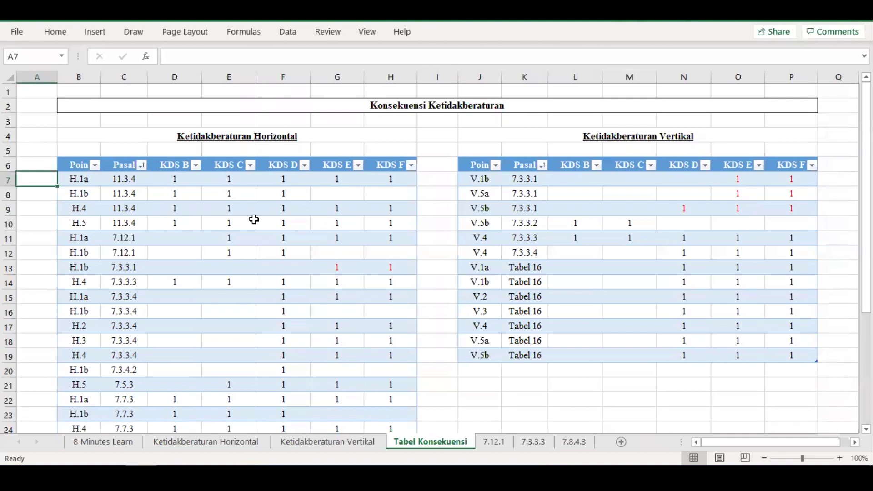
# - Switch to the Excel consequences table and check the clause 7.12.1 rows and their KDS B entry in the horizontal irregularity table
pyautogui.click(117, 236)
pyautogui.click(122, 250)
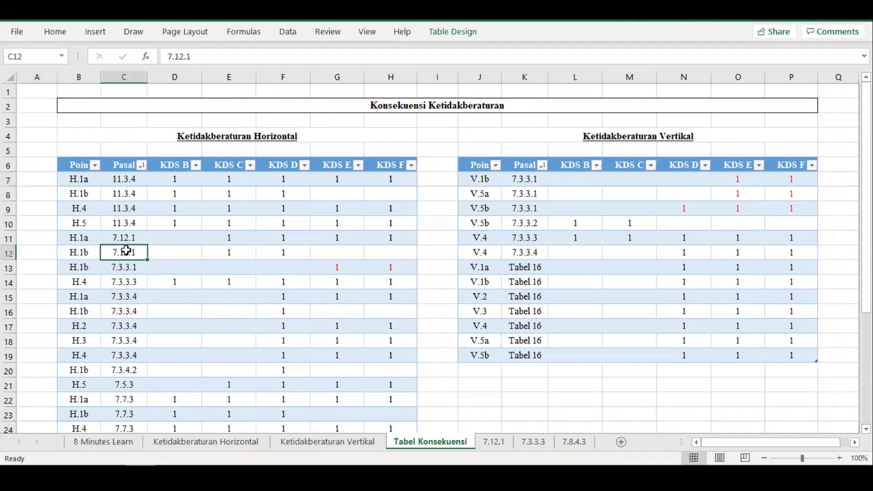
pyautogui.click(183, 242)
# - Switch to the SNI 1726-2019 PDF and read clause 7.12.1, including Tabel 20, note b for categories D, E and F, and clause 7.12.1.1
pyautogui.hotkey('alt', 'Tab')
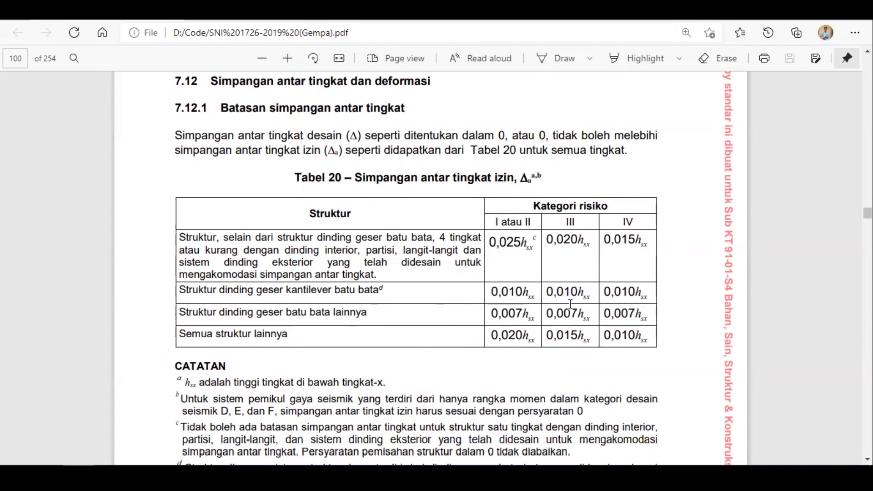
pyautogui.scroll(-1, 574, 318)
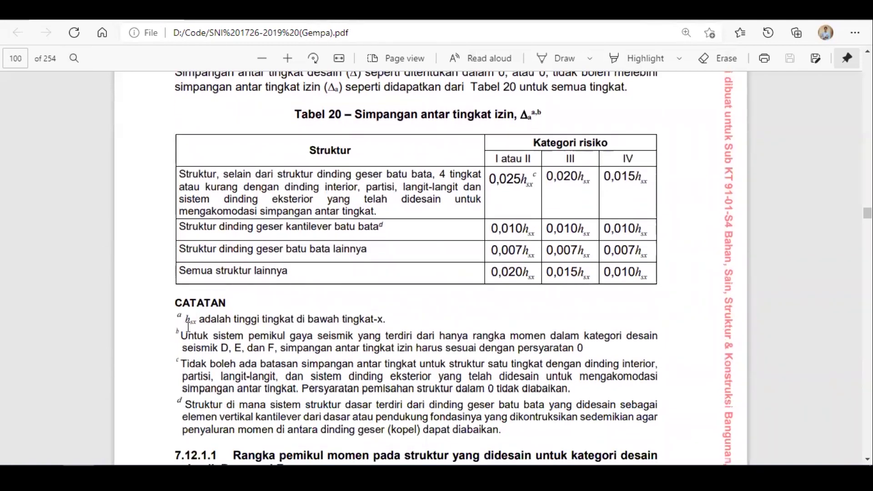
pyautogui.moveTo(221, 349); pyautogui.dragTo(272, 350)
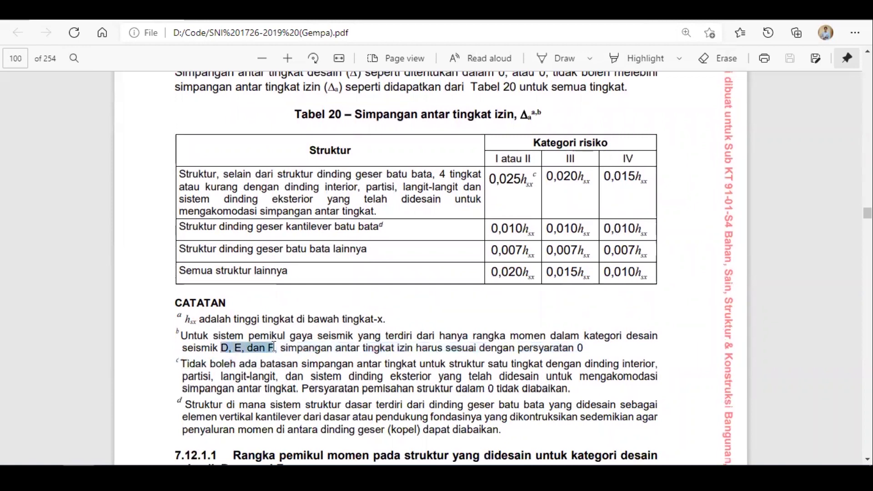
pyautogui.rightClick(273, 346)
pyautogui.click(547, 346)
pyautogui.scroll(-6, 581, 353)
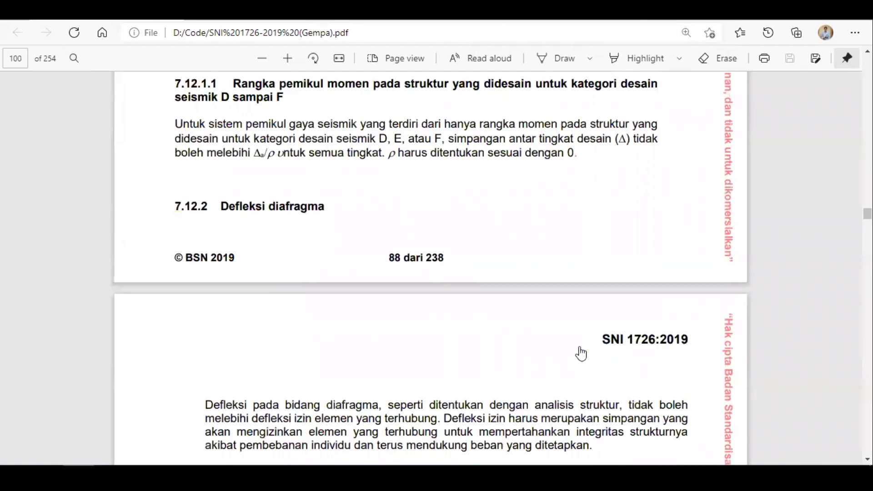
pyautogui.scroll(4, 491, 328)
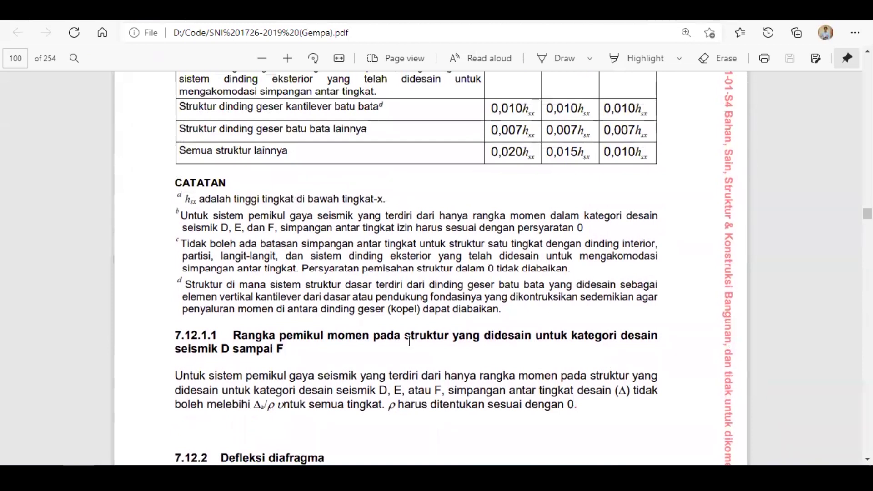
pyautogui.scroll(1, 361, 293)
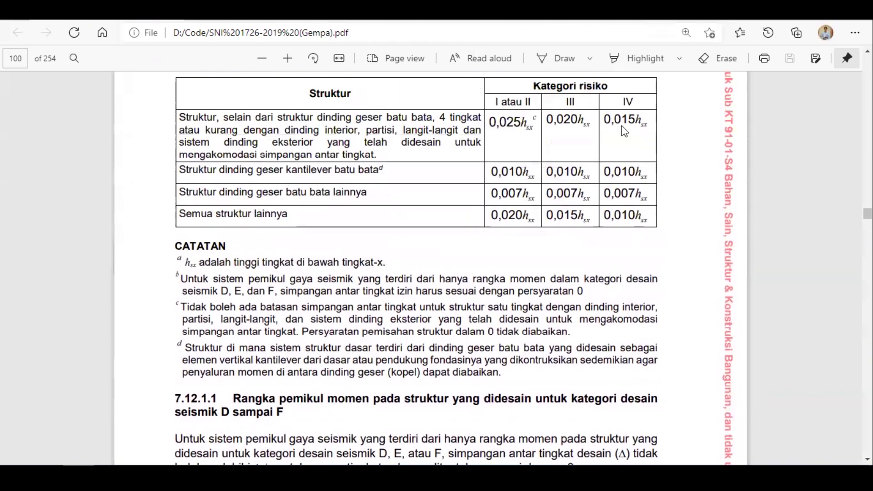
pyautogui.scroll(-1, 399, 263)
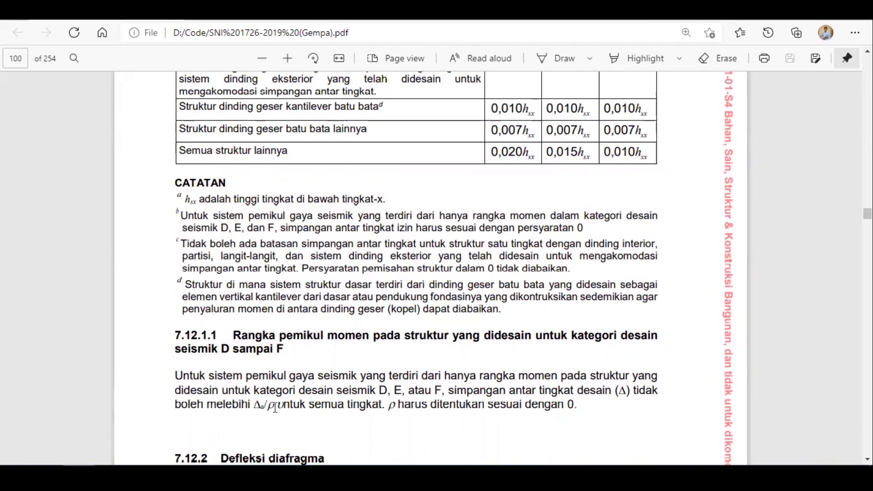
pyautogui.scroll(3, 267, 404)
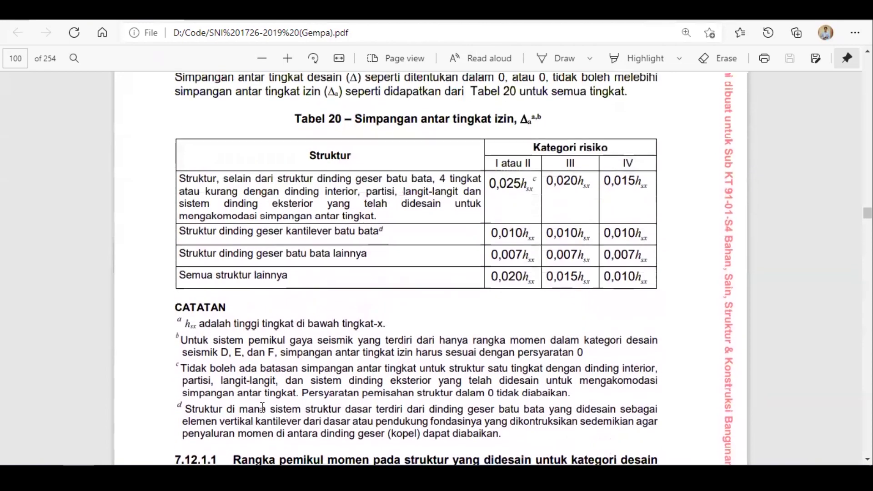
# - Return to the Excel consequences table and check the H.1a and H.1b points and their KDS C entries for clause 7.12.1
pyautogui.hotkey('alt', 'Tab')
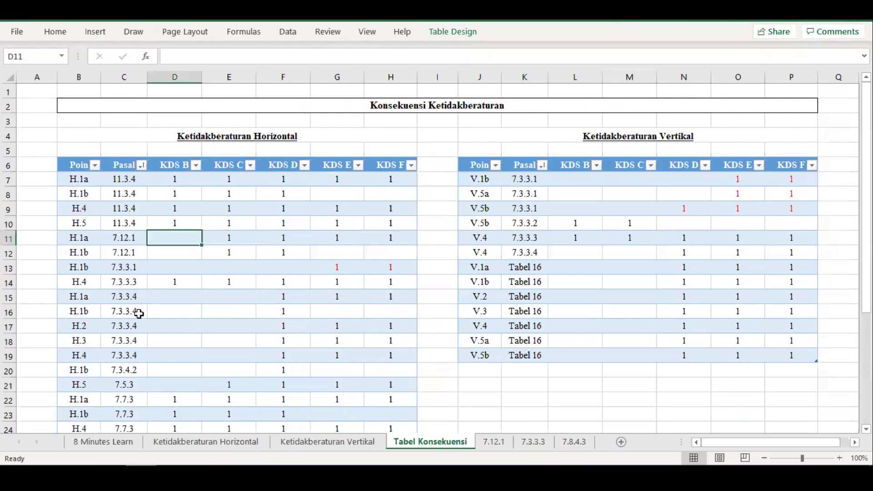
pyautogui.moveTo(84, 238); pyautogui.dragTo(89, 251)
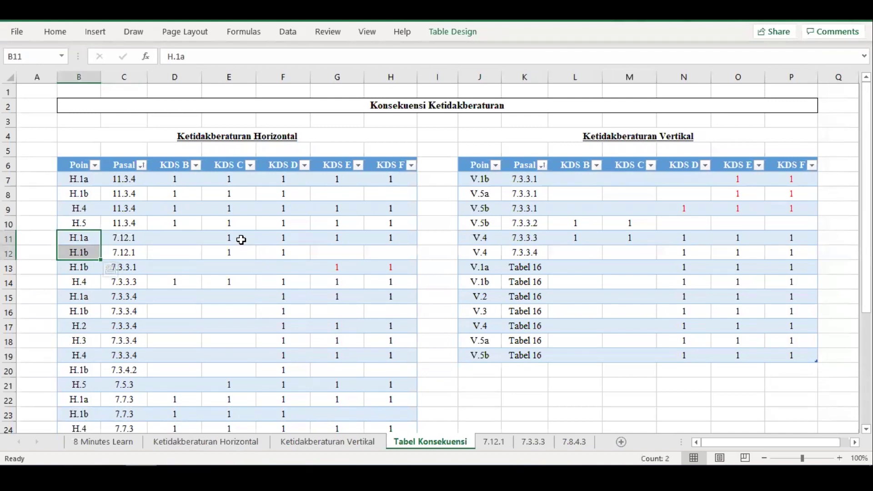
pyautogui.moveTo(240, 235); pyautogui.dragTo(240, 249)
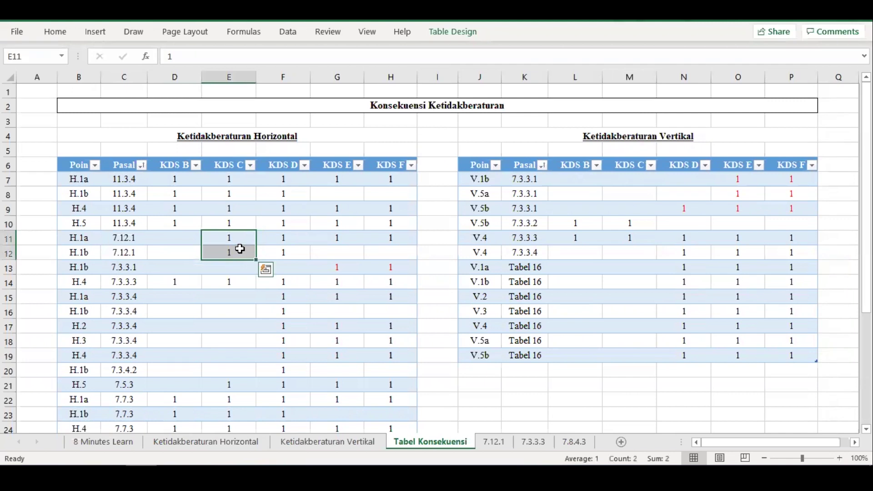
# - Go back to the SNI PDF and reread Tabel 20's note b on seismic design categories D, E and F
pyautogui.moveTo(82, 477)
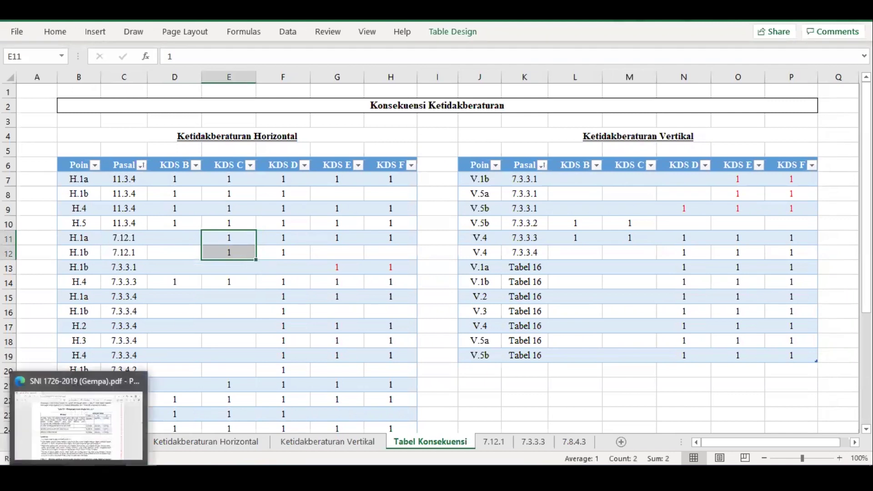
pyautogui.click(82, 422)
pyautogui.moveTo(221, 353); pyautogui.dragTo(273, 348)
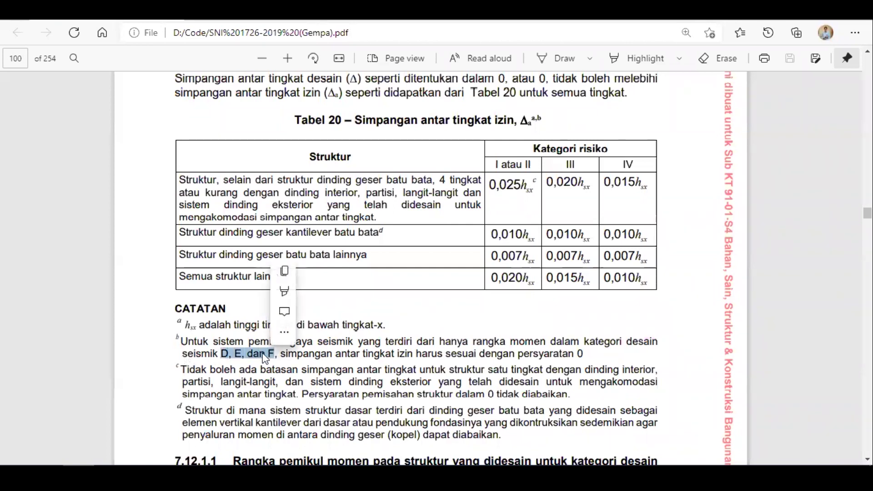
pyautogui.click(248, 354)
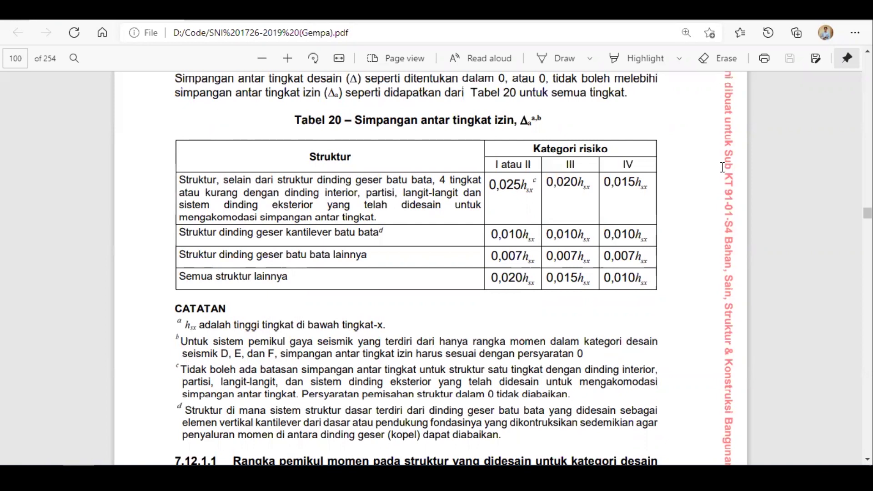
# - Switch to Excel's 7.12.1 sheet and review the Tabel 20 allowable drift limits for ρ = 1
pyautogui.hotkey('alt', 'Tab')
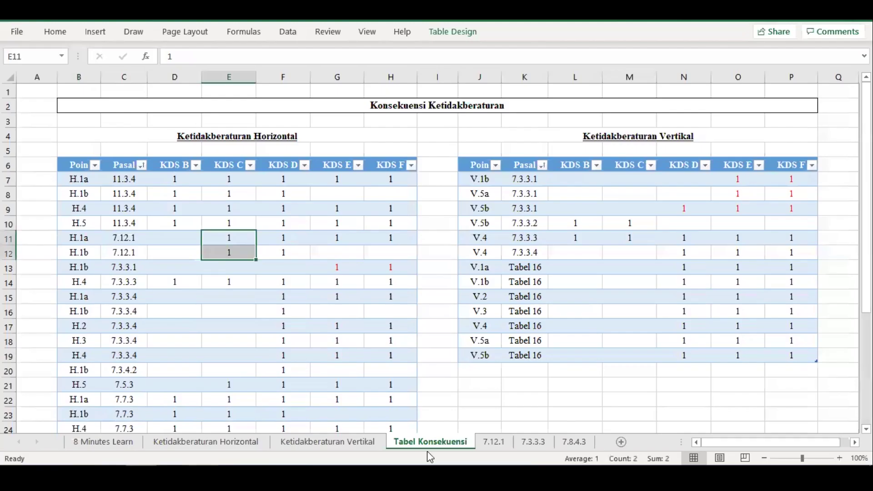
pyautogui.click(489, 446)
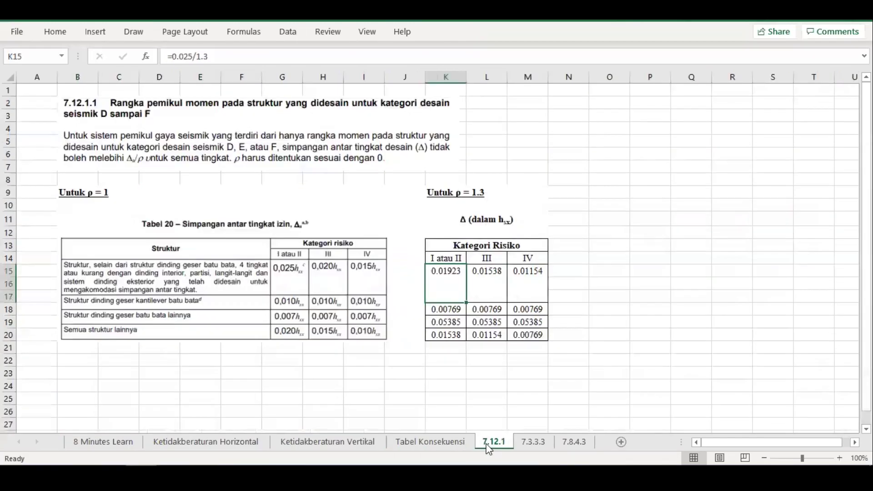
pyautogui.click(362, 387)
pyautogui.click(293, 290)
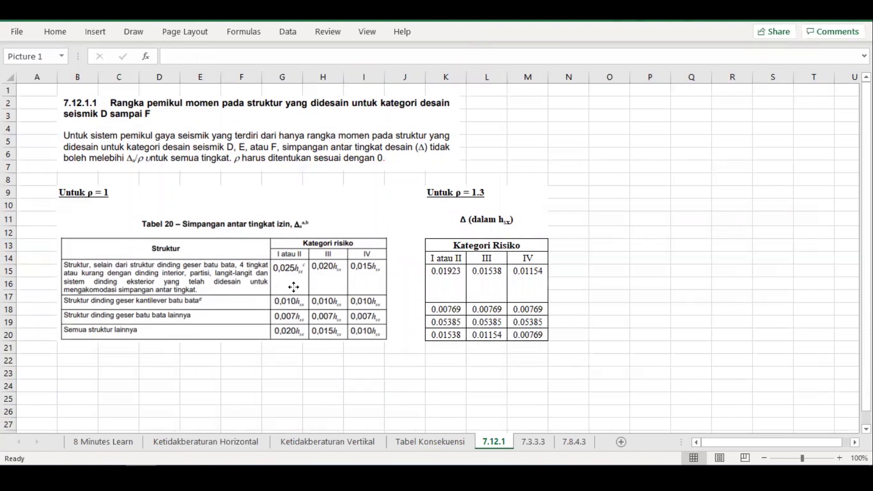
pyautogui.click(280, 363)
pyautogui.click(72, 191)
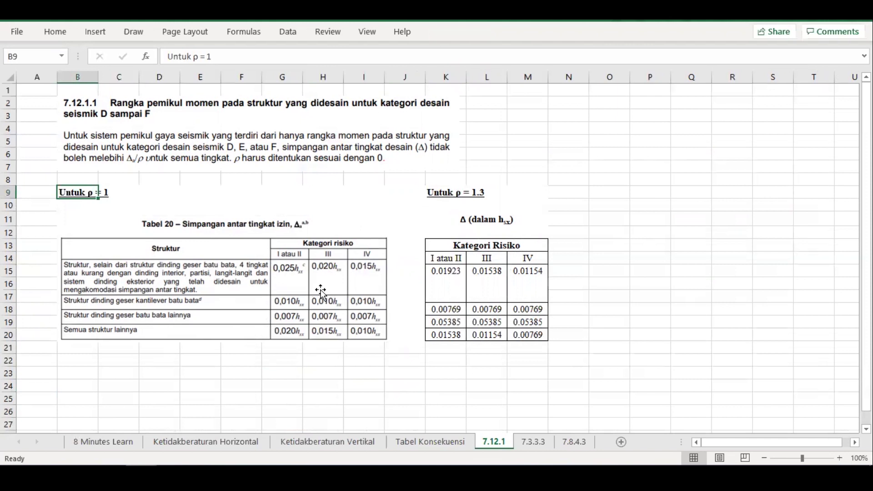
pyautogui.click(279, 283)
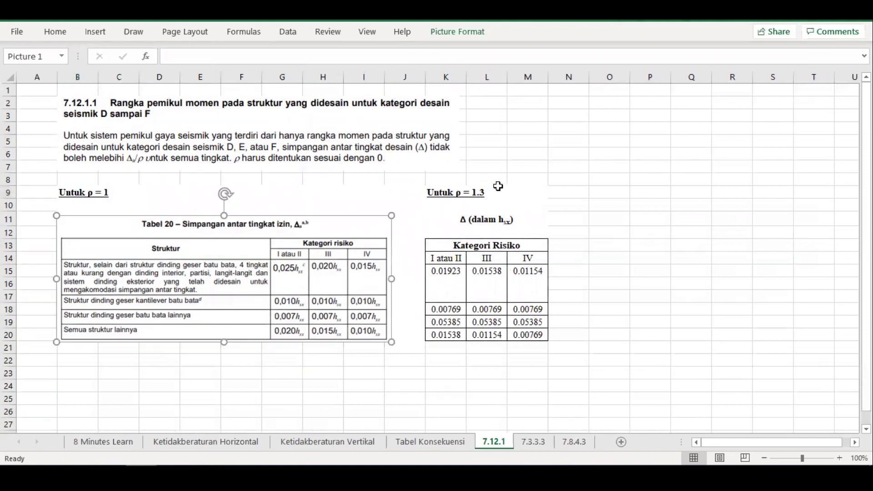
# - Review the drift limits for ρ = 1.3 and inspect the formula in cell K15 without changing it
pyautogui.click(529, 190)
pyautogui.click(451, 191)
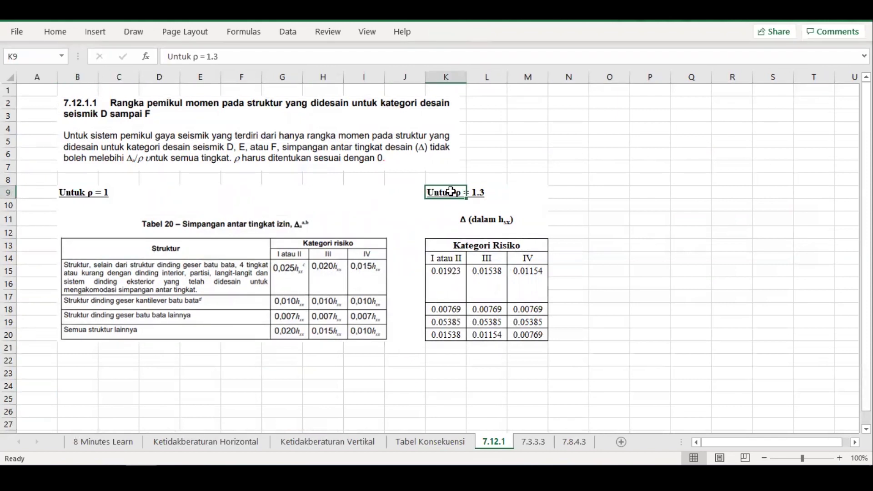
pyautogui.click(495, 191)
pyautogui.click(450, 273)
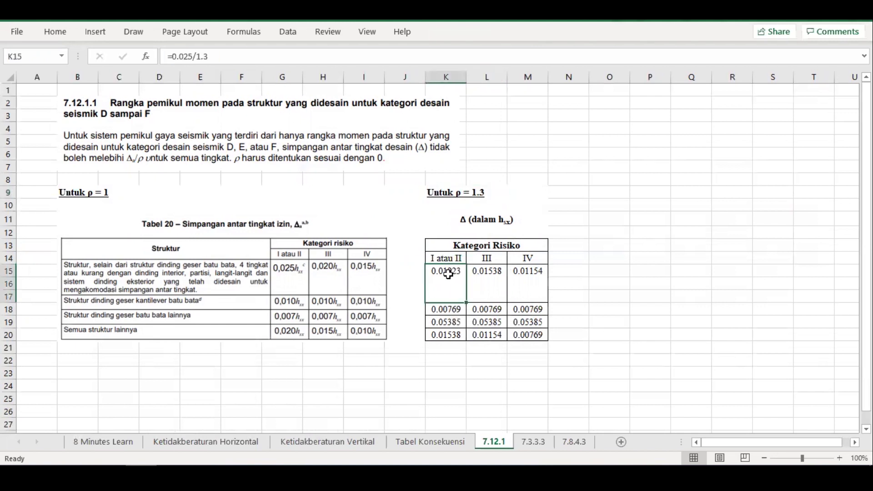
pyautogui.click(375, 59)
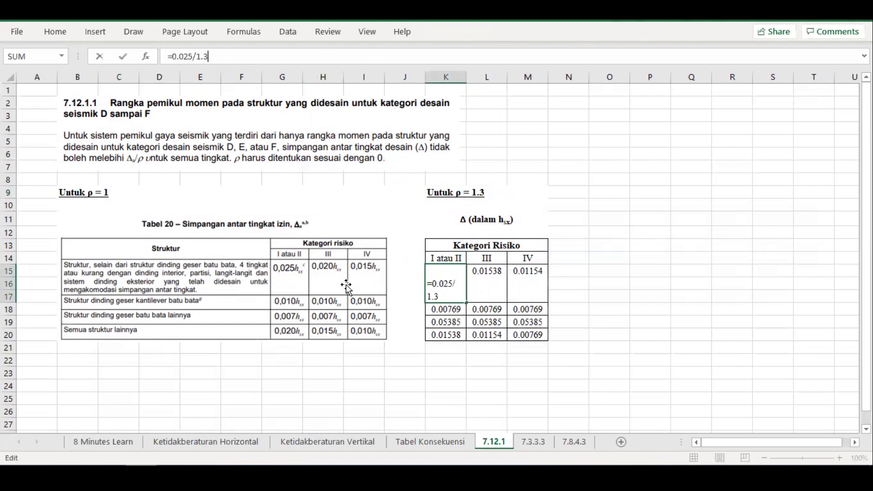
pyautogui.press('Escape')
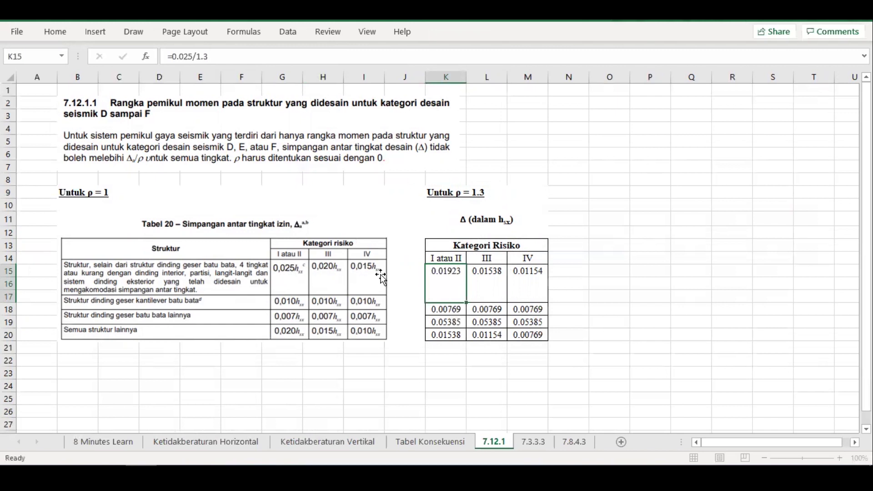
pyautogui.doubleClick(450, 276)
pyautogui.press('Escape')
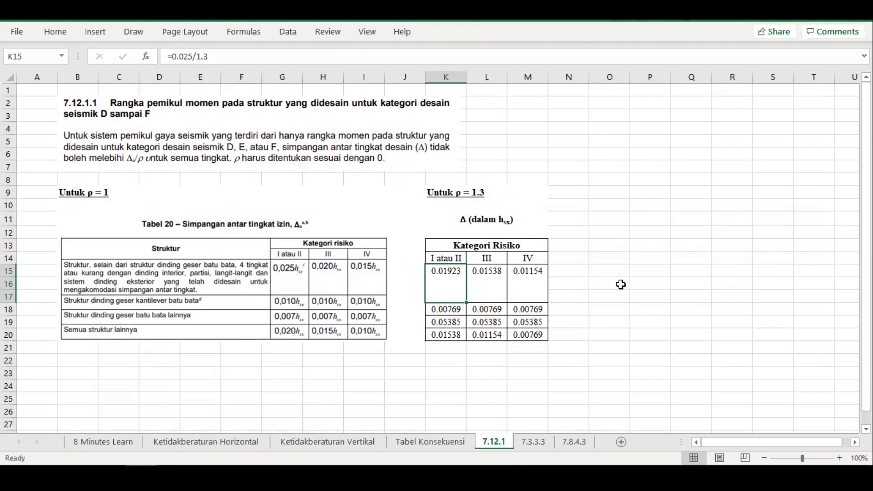
# - Return to the Tabel Konsekuensi sheet and examine the H.1b row for clause 7.3.3.1 in the horizontal irregularity table
pyautogui.hotkey('ctrl', 'pageup')
pyautogui.click(204, 283)
pyautogui.press('Up')
pyautogui.press('Left')
pyautogui.press('Left')
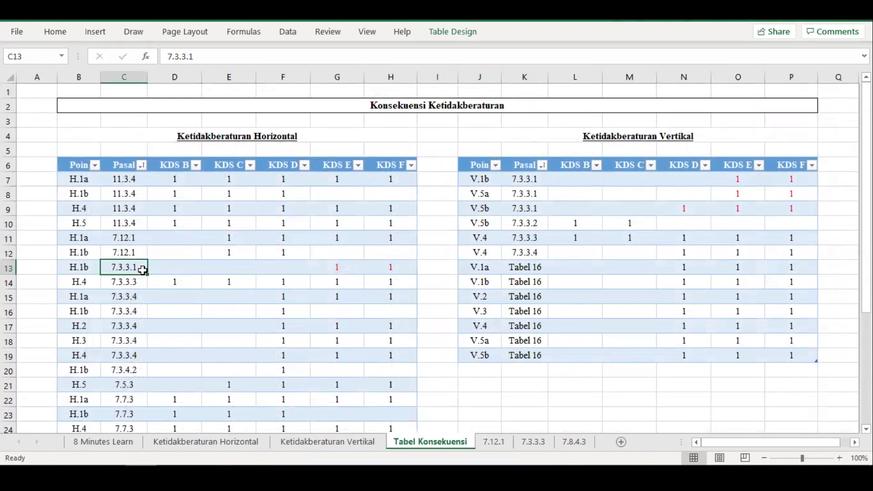
pyautogui.moveTo(78, 267); pyautogui.dragTo(131, 267)
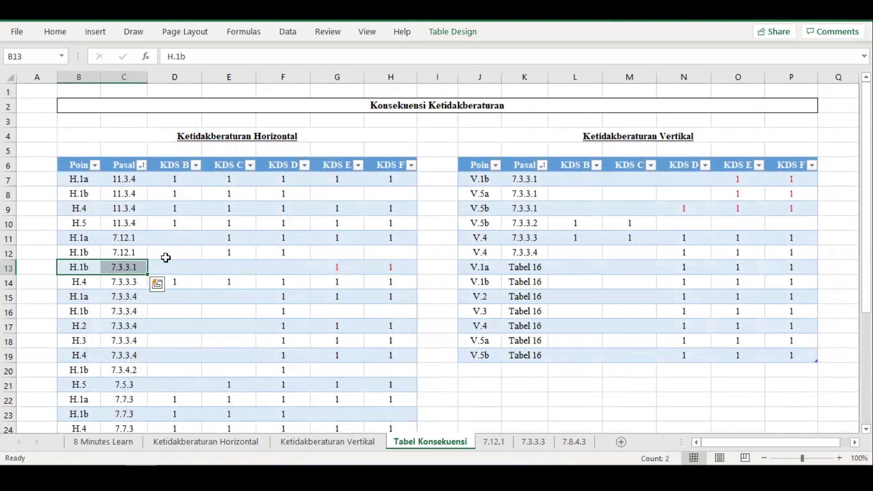
# - Examine the clause 7.3.3.1 rows in the vertical irregularity table and compare the red KDS D to F marks with the H.1b row
pyautogui.moveTo(483, 180); pyautogui.dragTo(795, 211)
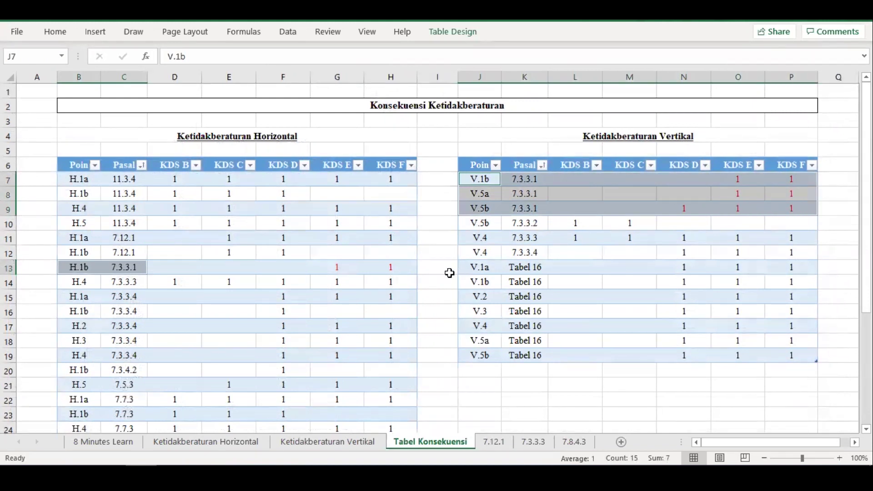
pyautogui.moveTo(358, 267); pyautogui.dragTo(391, 266)
pyautogui.moveTo(687, 180); pyautogui.dragTo(792, 211)
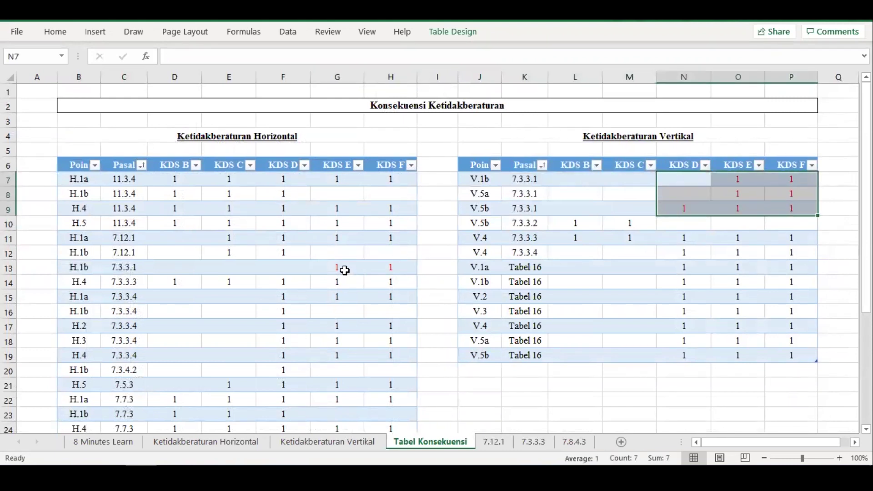
pyautogui.click(342, 269)
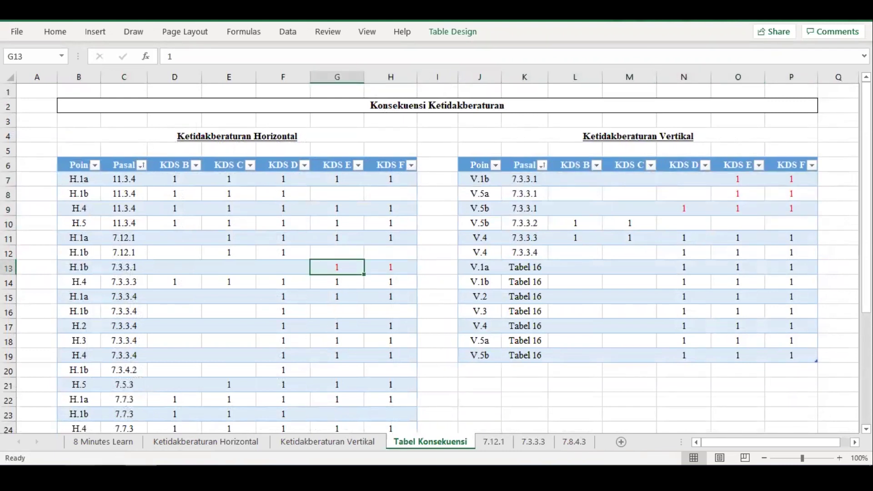
# - Switch to the SNI PDF, search for "7.3.3.1" and bring up that clause on prohibited irregularities
pyautogui.hotkey('alt', 'Tab')
pyautogui.hotkey('ctrl', 'f')
pyautogui.write('7.')
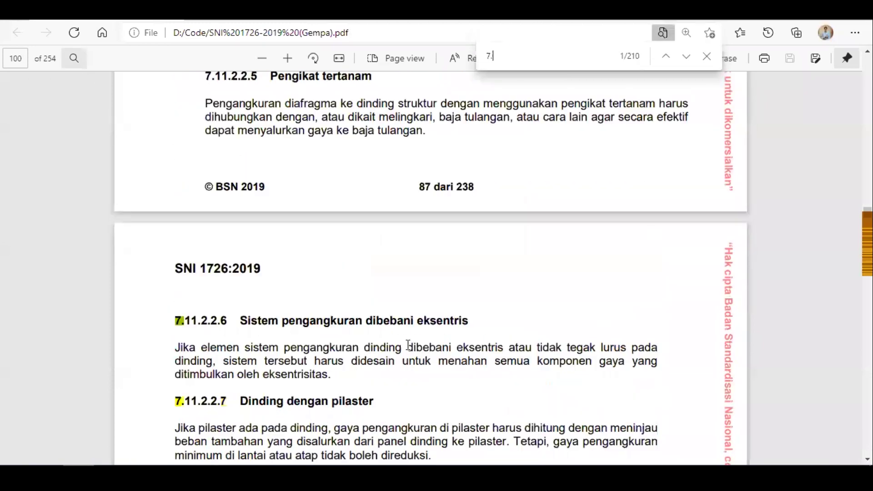
pyautogui.write('3.3.1')
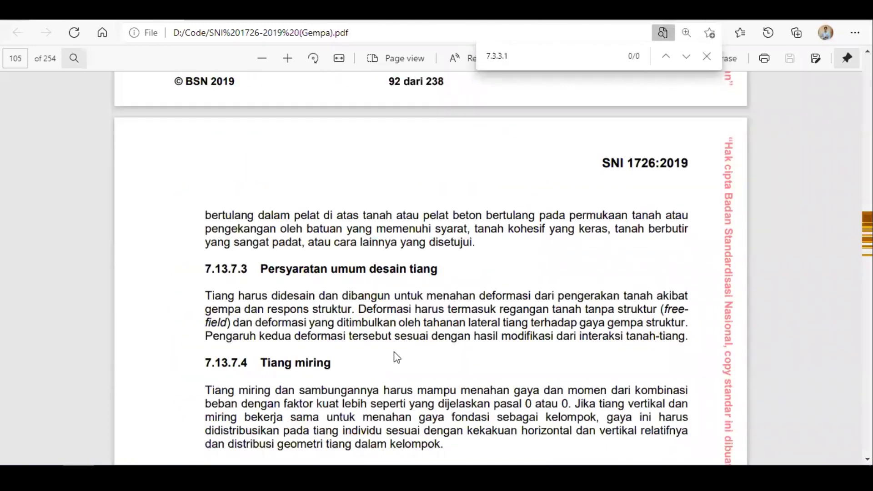
pyautogui.press('Return')
pyautogui.click(706, 56)
pyautogui.scroll(-2, 195, 210)
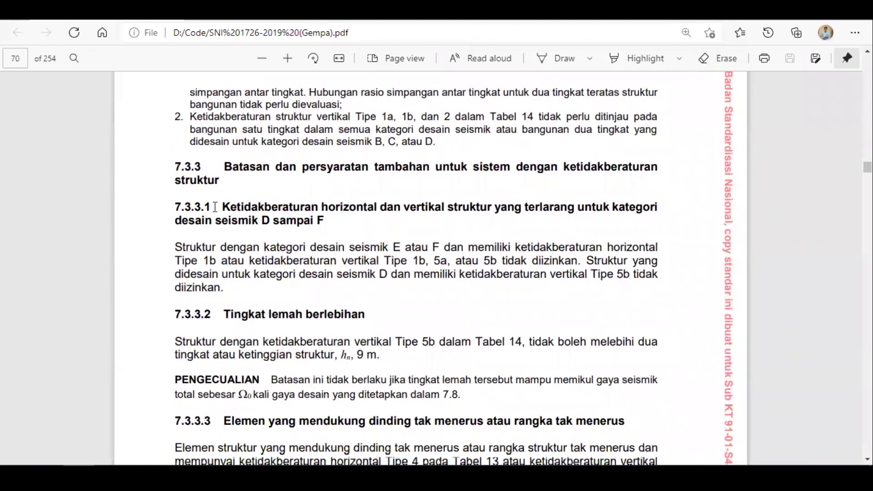
# - Read clause 7.3.3.1 on which horizontal and vertical irregularity types are prohibited for seismic design categories D to F
pyautogui.moveTo(496, 207); pyautogui.dragTo(577, 208)
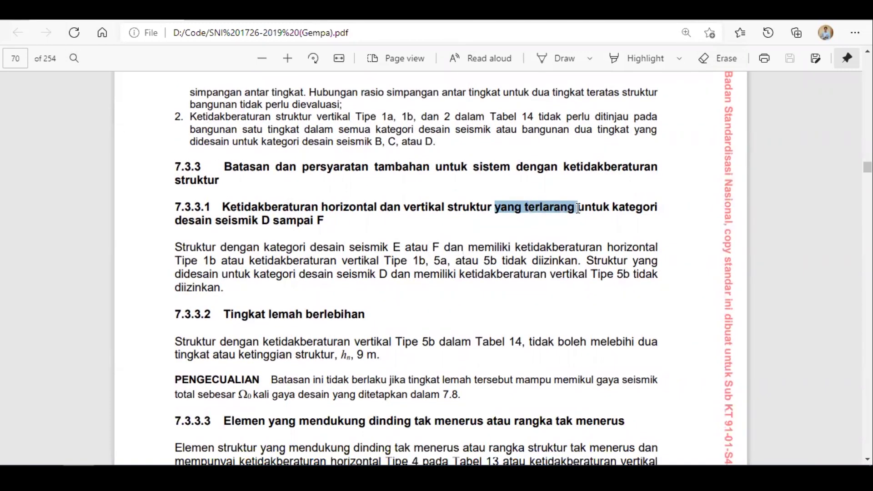
pyautogui.click(515, 232)
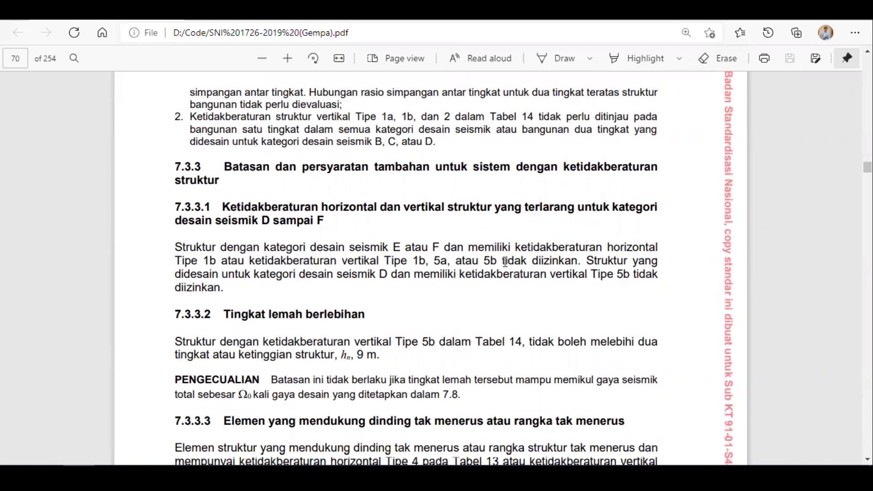
pyautogui.moveTo(504, 261); pyautogui.dragTo(577, 262)
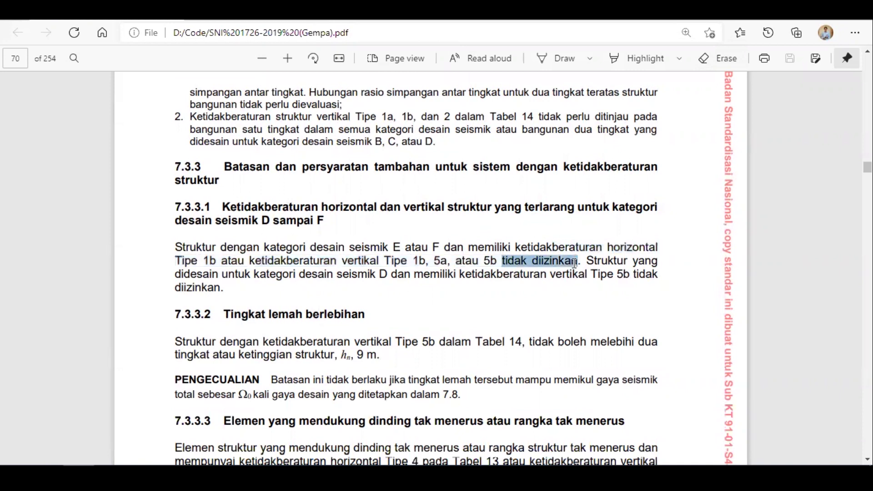
pyautogui.moveTo(633, 274); pyautogui.dragTo(226, 290)
pyautogui.click(421, 264)
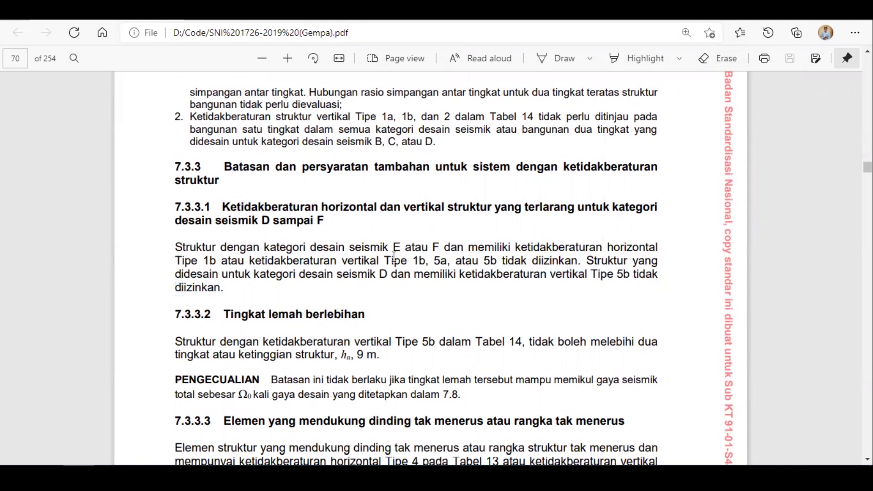
pyautogui.moveTo(364, 261); pyautogui.dragTo(493, 263)
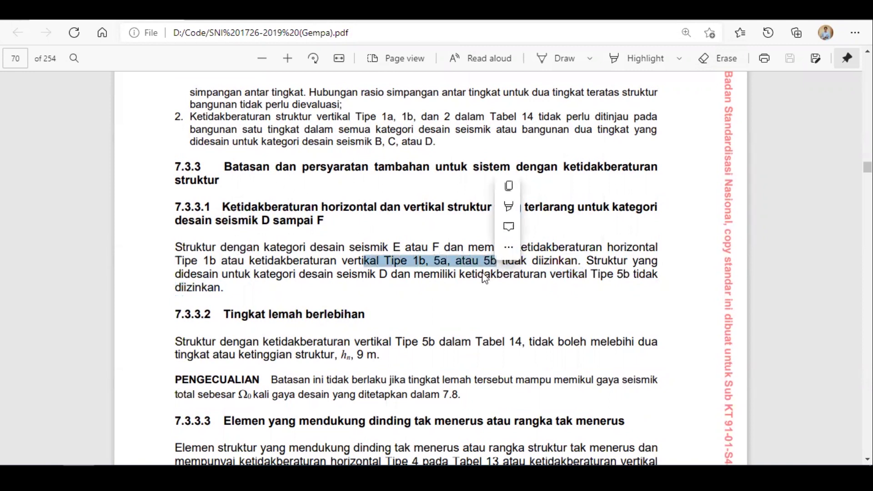
pyautogui.click(479, 274)
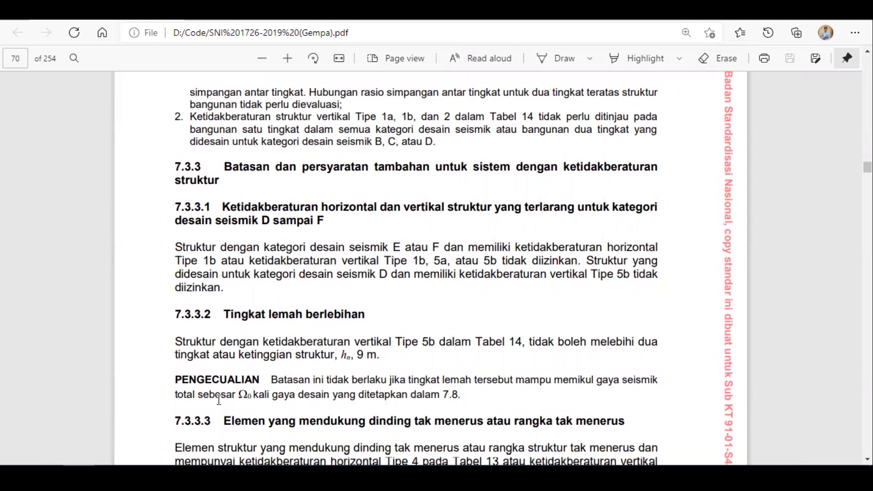
# - Check the V.5b row for clause 7.3.3.2 in Excel, and read the clause's Tipe 5b height limit in the SNI PDF
pyautogui.hotkey('alt', 'Tab')
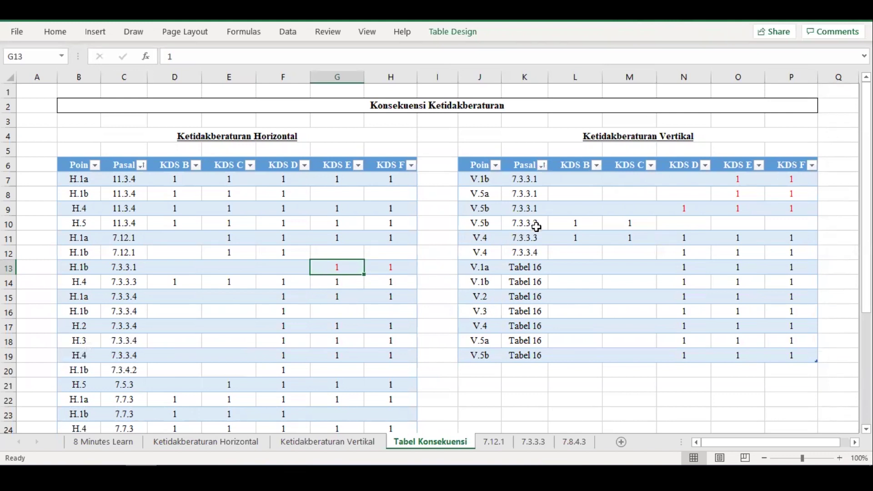
pyautogui.hotkey('alt', 'Tab')
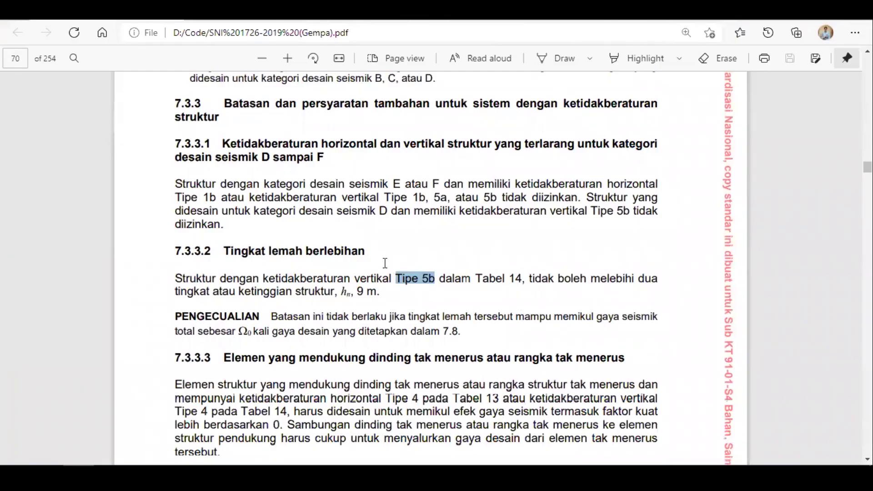
pyautogui.click(396, 279)
pyautogui.moveTo(396, 278); pyautogui.dragTo(435, 279)
pyautogui.click(427, 307)
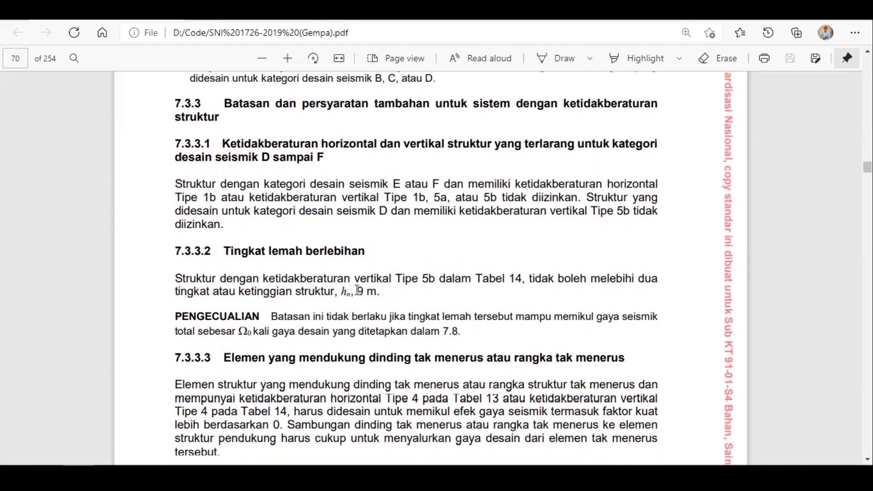
pyautogui.moveTo(353, 292); pyautogui.dragTo(384, 293)
pyautogui.click(386, 302)
# - Reread clause 7.3.3.2's full requirement and its PENGECUALIAN note on the Ω0 factor
pyautogui.doubleClick(178, 280)
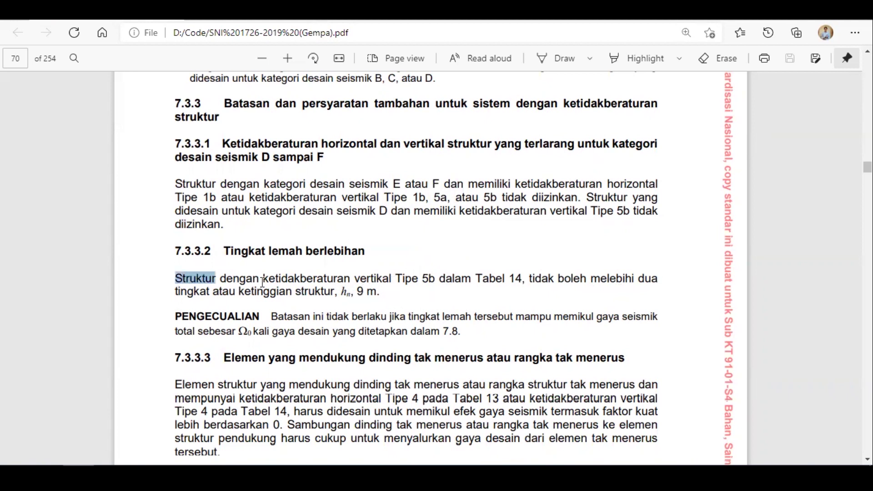
pyautogui.moveTo(263, 281); pyautogui.dragTo(389, 293)
pyautogui.click(394, 298)
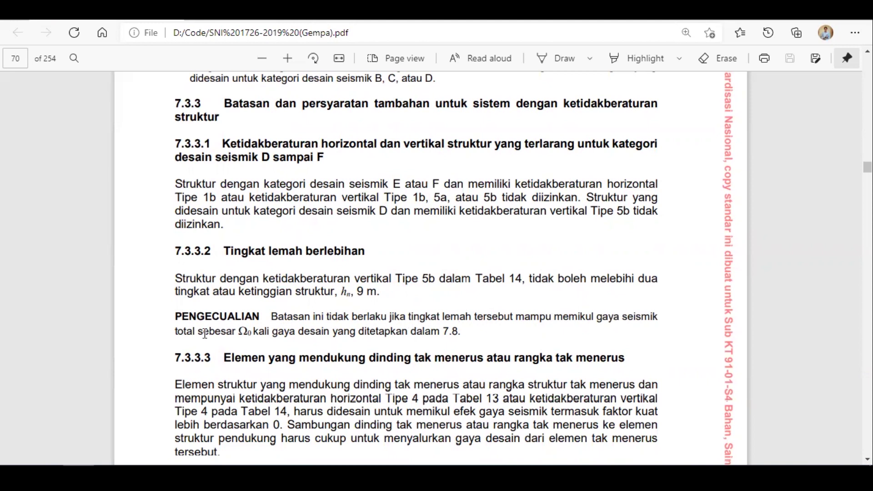
pyautogui.doubleClick(241, 331)
pyautogui.click(468, 332)
# - Return to Excel's Tabel Konsekuensi sheet and examine the H.4 row for clause 7.3.3.3 and the V.4 row for clause 7.3.3.4
pyautogui.hotkey('alt', 'Tab')
pyautogui.moveTo(83, 282); pyautogui.dragTo(398, 276)
pyautogui.moveTo(479, 252); pyautogui.dragTo(770, 253)
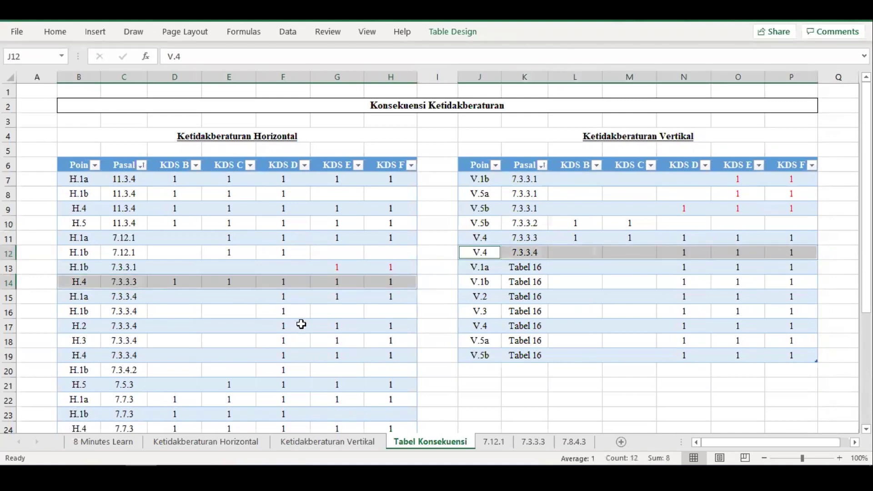
# - Read clause 7.3.3.3 in the SNI PDF and follow its overstrength factor cross-reference to clause 7.4.3
pyautogui.hotkey('alt', 'Tab')
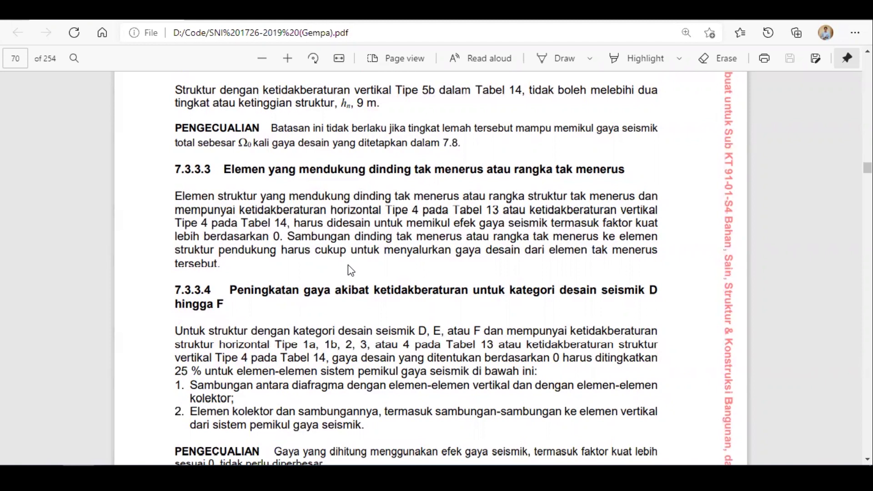
pyautogui.scroll(3, 352, 284)
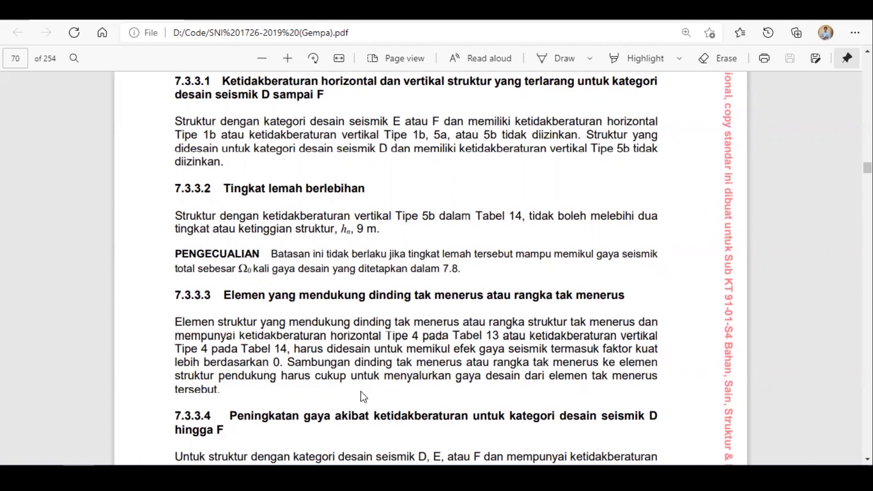
pyautogui.click(278, 366)
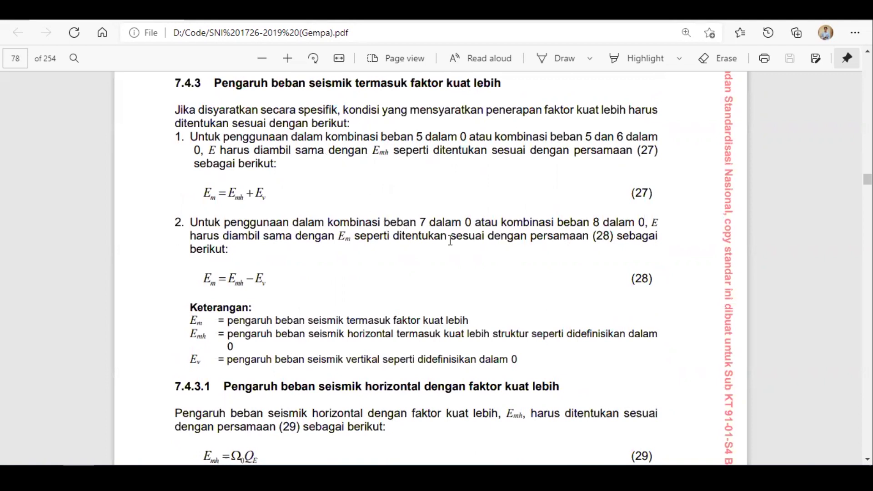
# - Compare equation (24) with the redundancy factor ρ in clause 7.4.2.1 against equation (29) with Ω0 in clause 7.4.3.1
pyautogui.scroll(10, 426, 246)
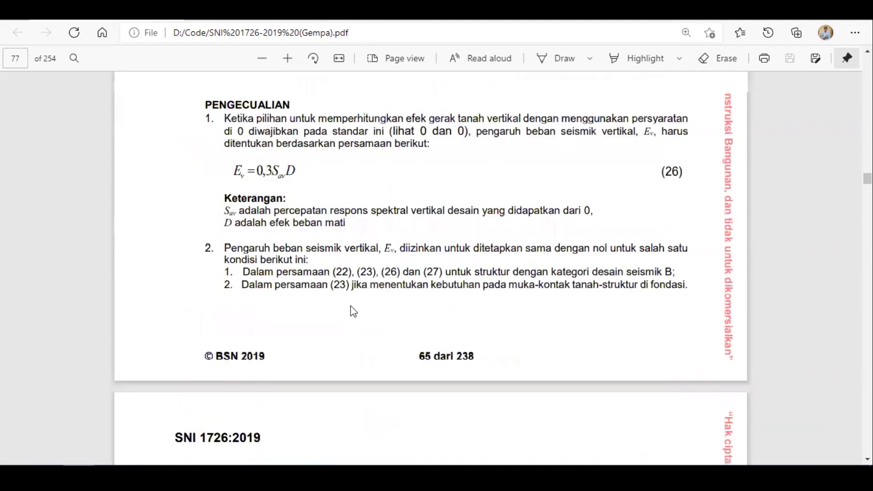
pyautogui.scroll(6, 347, 323)
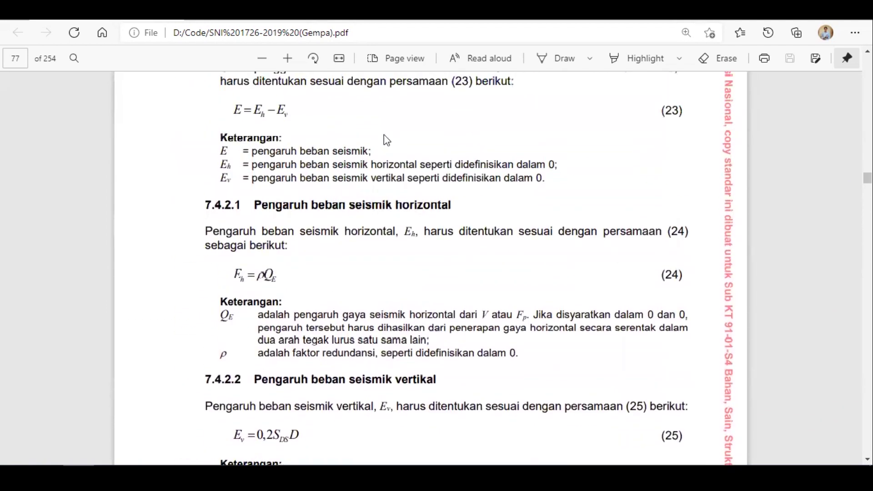
pyautogui.scroll(-2, 318, 309)
pyautogui.doubleClick(261, 216)
pyautogui.click(263, 150)
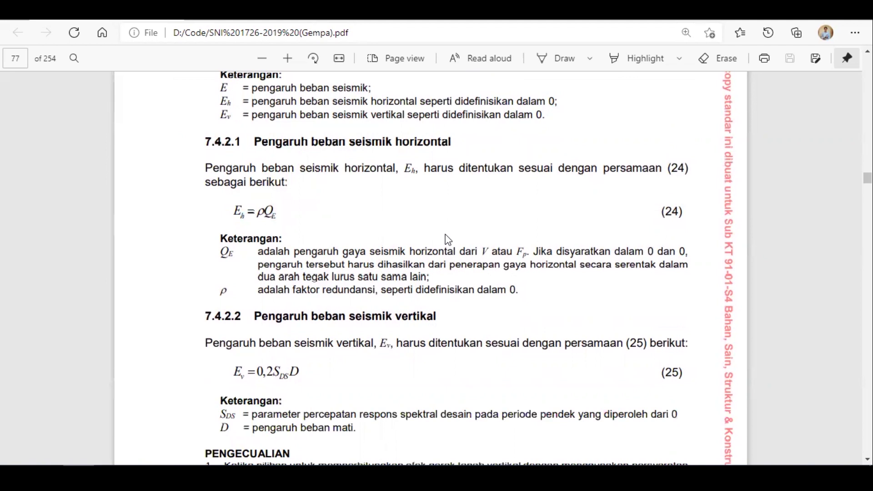
pyautogui.scroll(-10, 346, 241)
pyautogui.scroll(-9, 348, 242)
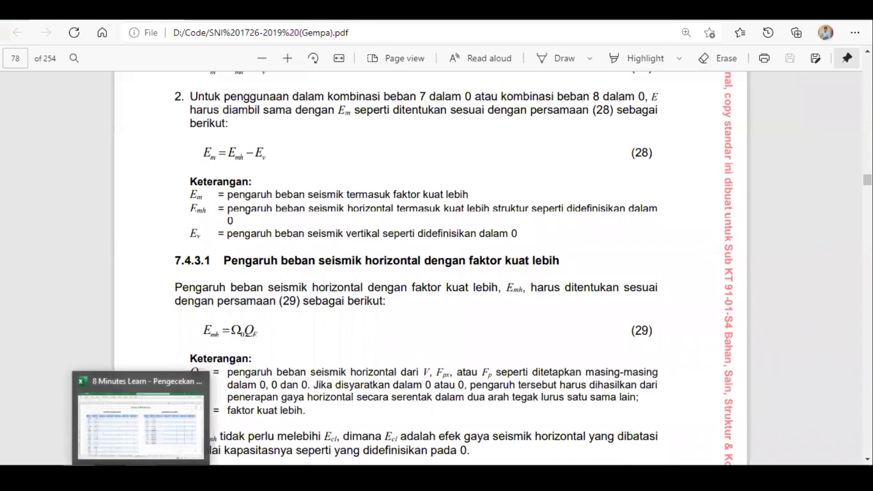
# - Switch to Excel's 7.3.3.3 sheet and inspect cell K29's formula in the combinations without H.4 and/or V.4 irregularity, without changing it
pyautogui.click(142, 415)
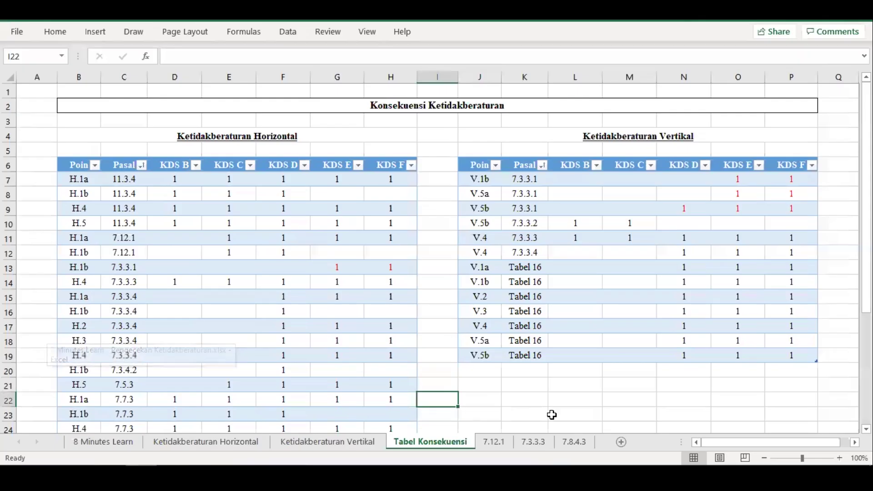
pyautogui.click(540, 444)
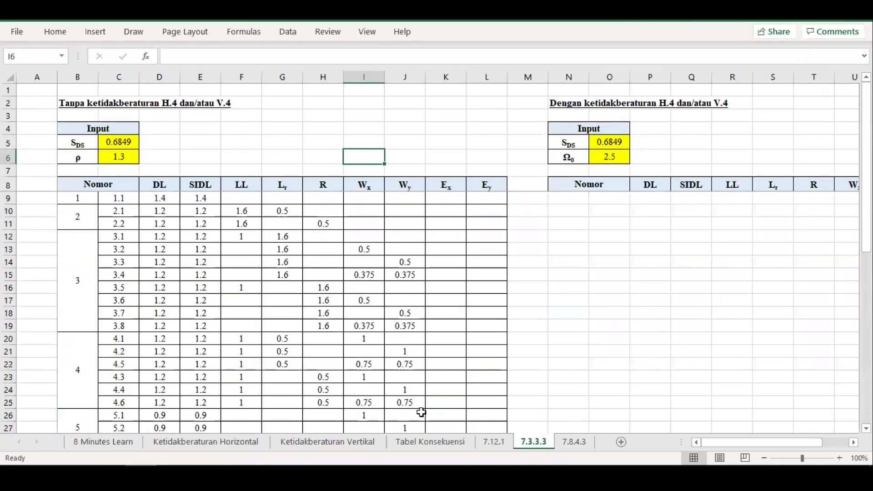
pyautogui.click(71, 105)
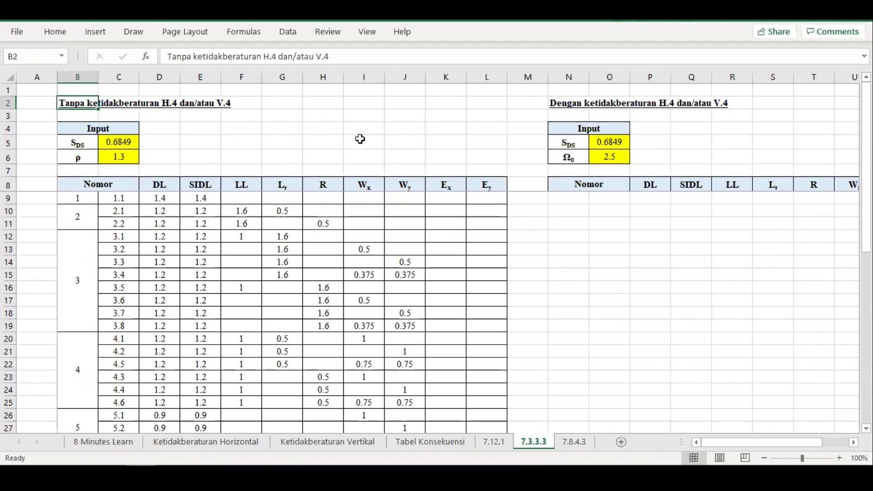
pyautogui.scroll(-4, 360, 139)
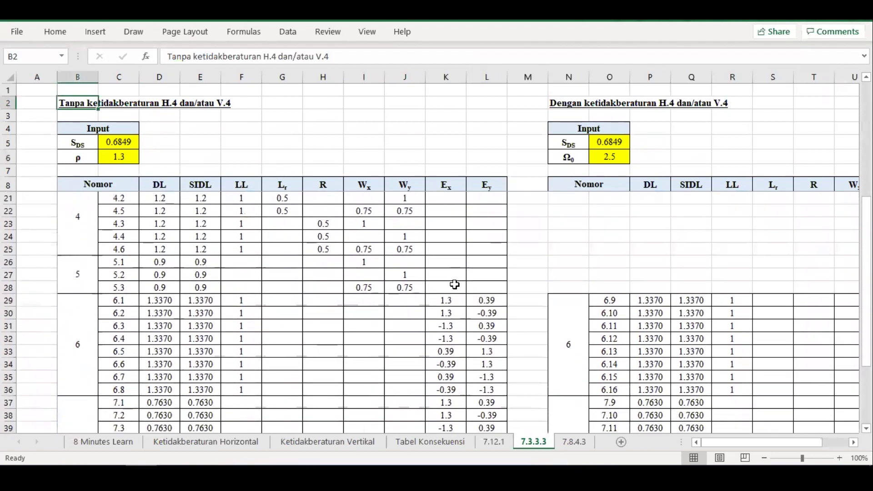
pyautogui.click(447, 298)
pyautogui.click(230, 60)
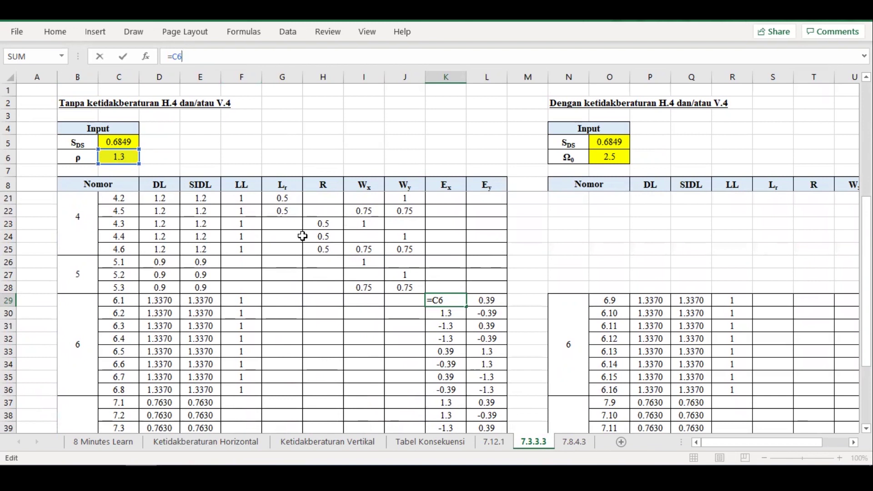
pyautogui.press('Escape')
# - Review load combination groups 6 and 7 in the table without H.4 and/or V.4 irregularity
pyautogui.scroll(-2, 454, 300)
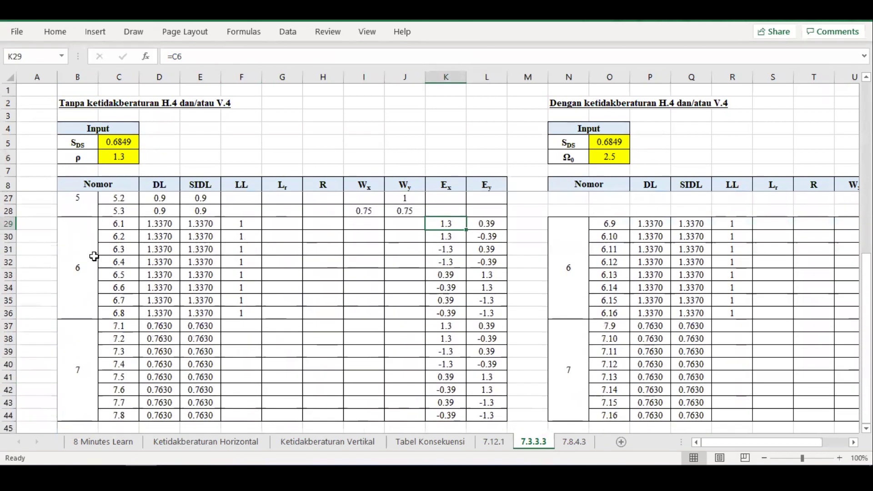
pyautogui.click(93, 257)
pyautogui.click(96, 353)
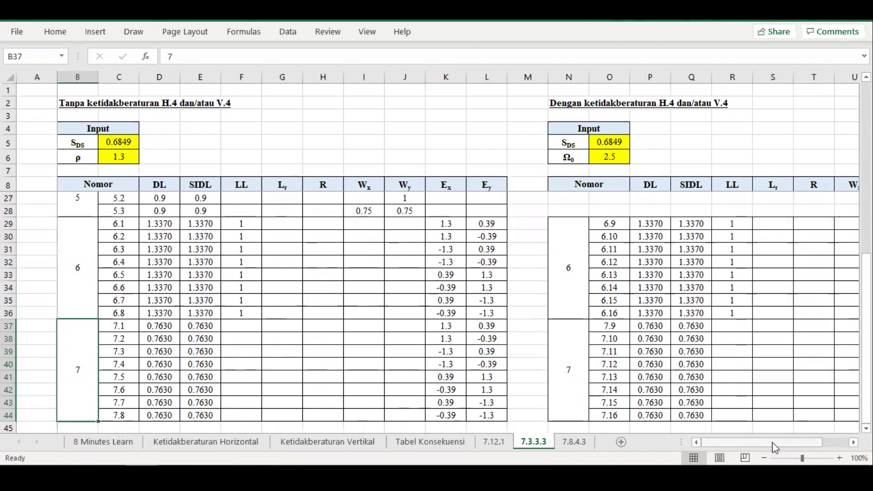
# - Inspect the Ex formula in cell W29 and the Ey factors of combinations 6.9 to 6.16 in the table with H.4 and/or V.4 irregularity
pyautogui.moveTo(746, 440); pyautogui.dragTo(787, 441)
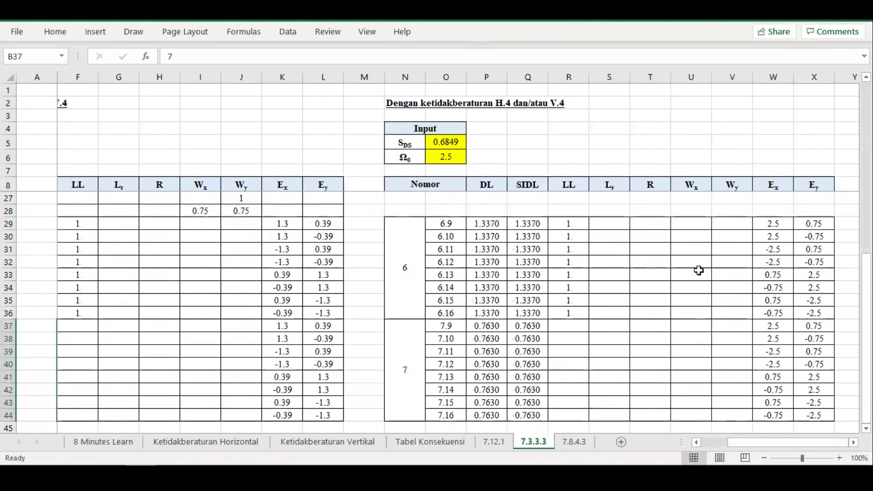
pyautogui.scroll(1, 699, 270)
pyautogui.doubleClick(776, 261)
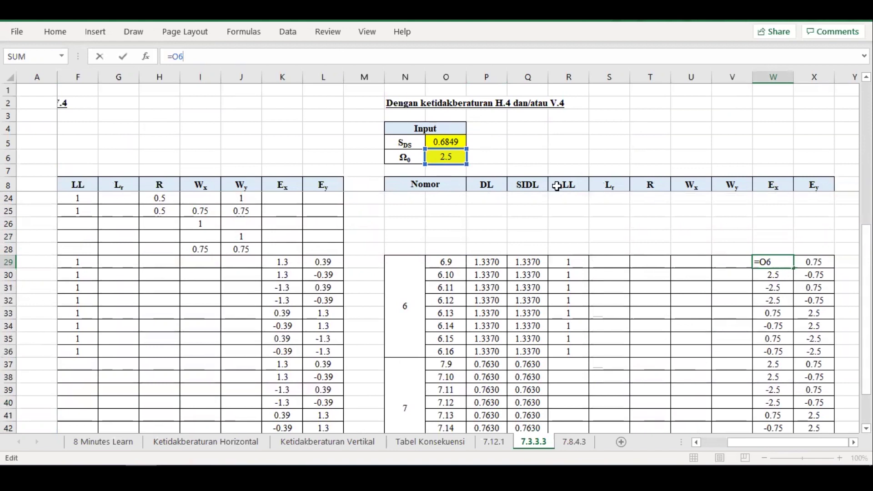
pyautogui.press('Escape')
pyautogui.moveTo(817, 260); pyautogui.dragTo(811, 351)
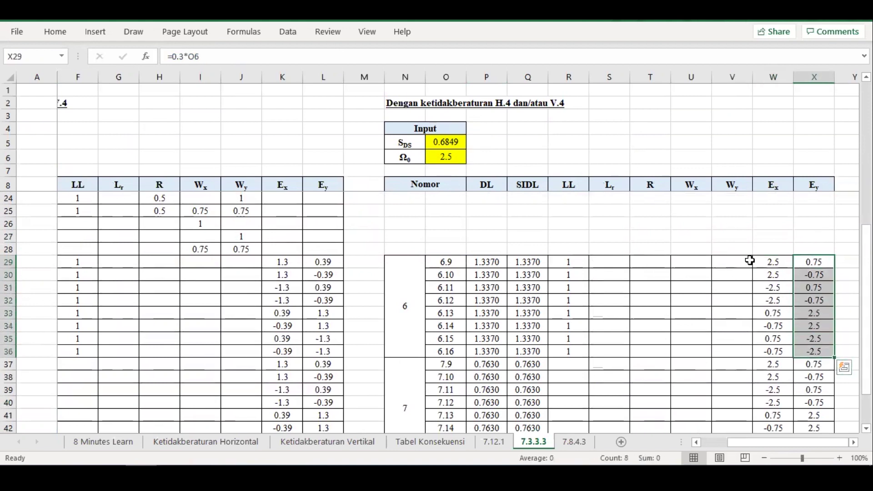
# - Compare combinations 6.1 to 6.8 without H.4 and/or V.4 irregularity with combinations 6.9 to 6.16 and 7.9 to 7.16 with it
pyautogui.click(773, 261)
pyautogui.moveTo(737, 443); pyautogui.dragTo(712, 443)
pyautogui.scroll(-1, 361, 298)
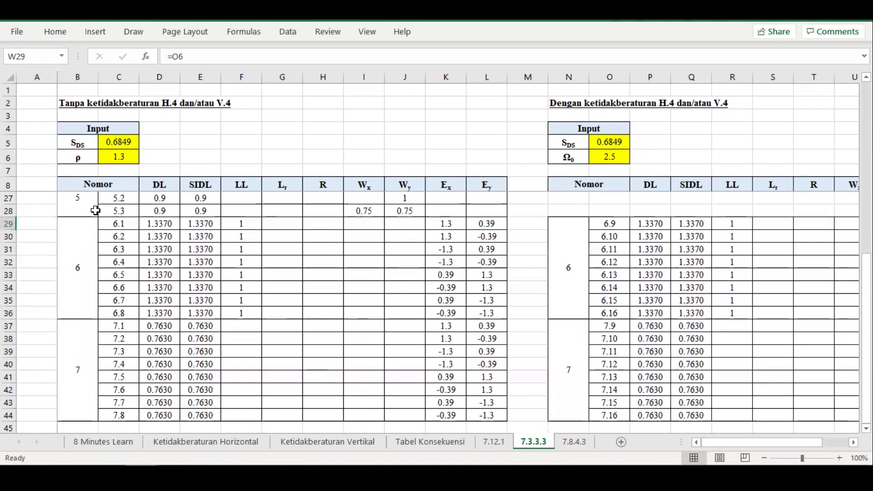
pyautogui.click(87, 244)
pyautogui.click(115, 230)
pyautogui.moveTo(114, 230); pyautogui.dragTo(118, 313)
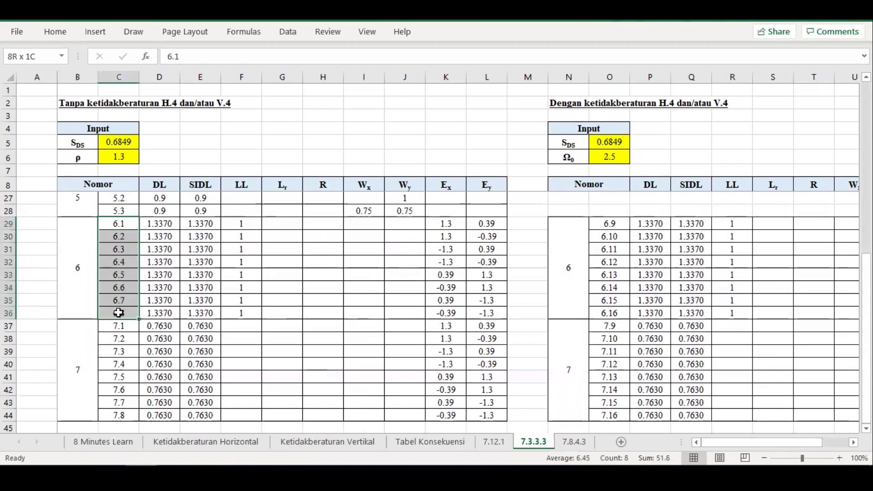
pyautogui.moveTo(611, 224); pyautogui.dragTo(619, 311)
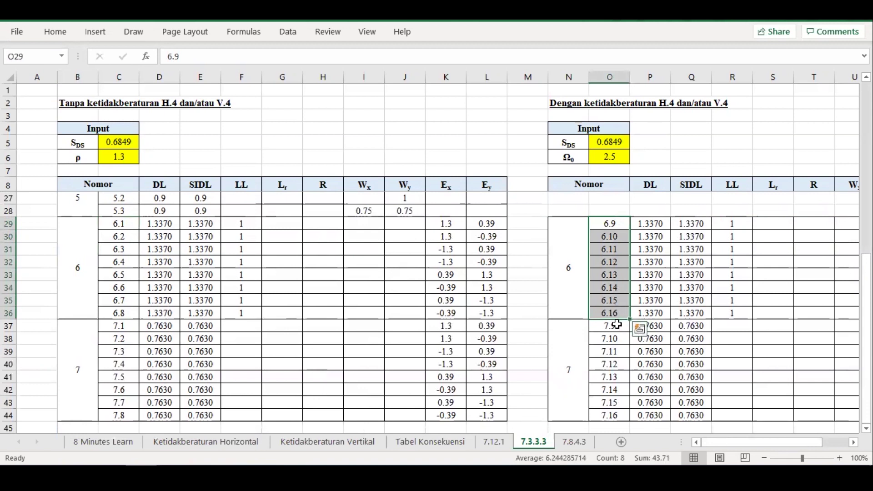
pyautogui.moveTo(605, 328); pyautogui.dragTo(609, 415)
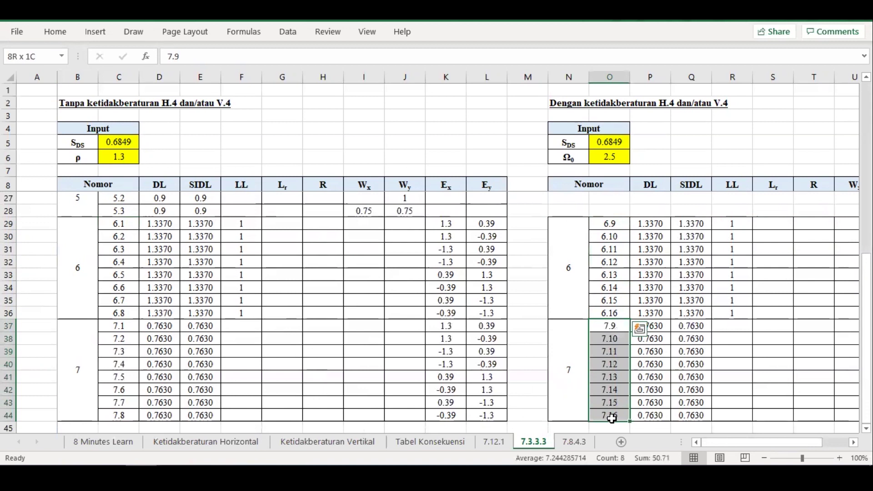
pyautogui.click(633, 389)
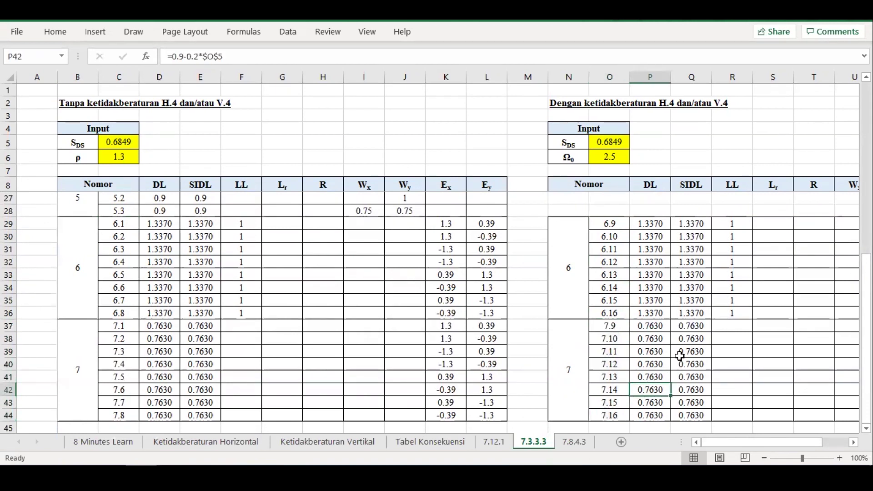
# - Locate the 7.3.3.4 rows on the Tabel Konsekuensi sheet and read clause 7.3.3.4 on increased forces in the SNI 1726-2019 PDF
pyautogui.hotkey('ctrl', 'pageup')
pyautogui.hotkey('ctrl', 'pageup')
pyautogui.scroll(-1, 312, 307)
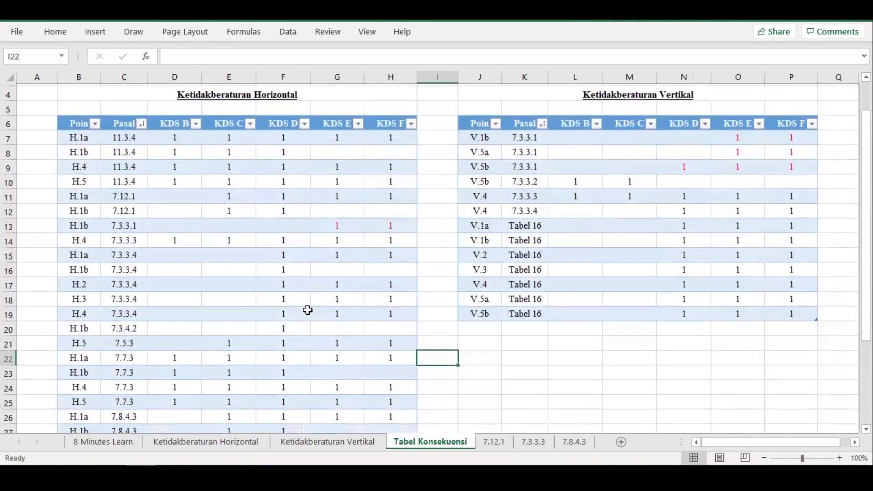
pyautogui.scroll(1, 272, 309)
pyautogui.click(131, 300)
pyautogui.hotkey('alt', 'Tab')
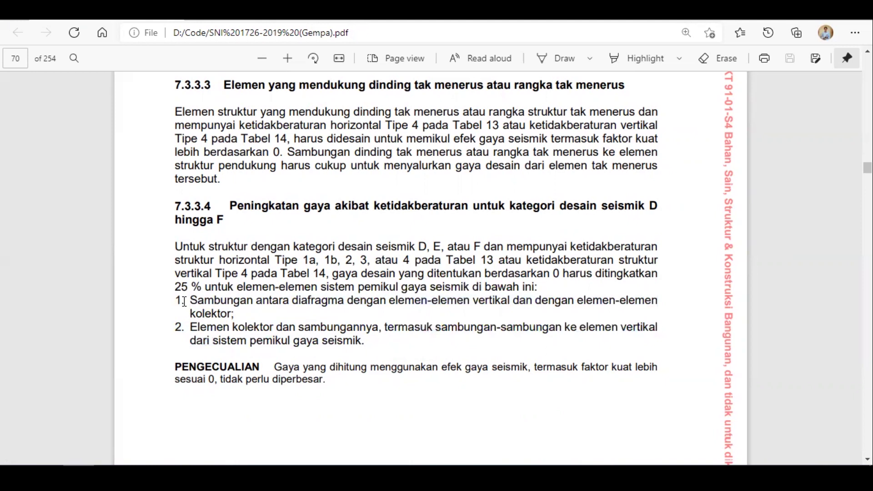
pyautogui.moveTo(184, 302)
pyautogui.mouseDown()
pyautogui.moveTo(175, 301)
pyautogui.moveTo(176, 327)
pyautogui.mouseUp()
pyautogui.click(402, 299)
pyautogui.click(557, 275)
# - Examine equation (51) for the diaphragm design force Fpx in clause 7.10.1.1
pyautogui.scroll(1, 261, 180)
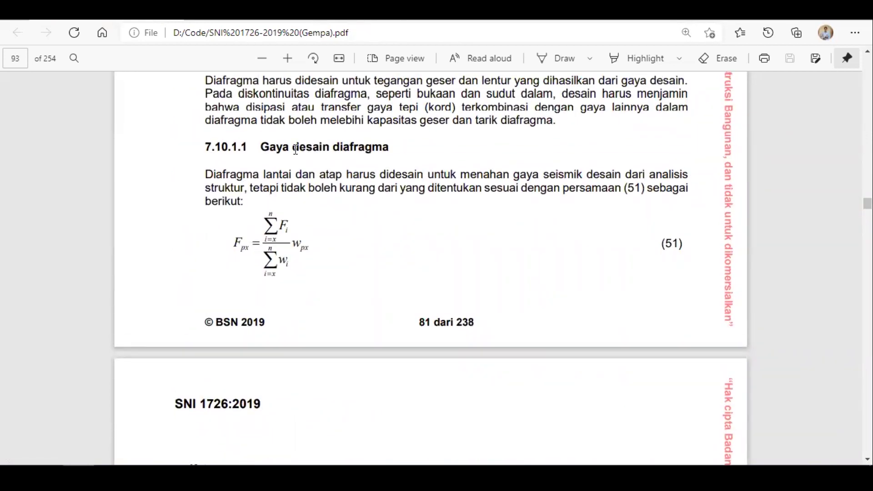
pyautogui.moveTo(228, 244); pyautogui.dragTo(254, 249)
pyautogui.click(361, 296)
# - Find the 7.3.4.2 row in Excel's consequence table and read the required redundancy factor ρ in the PDF's clause 7.3.4.2
pyautogui.hotkey('alt', 'Tab')
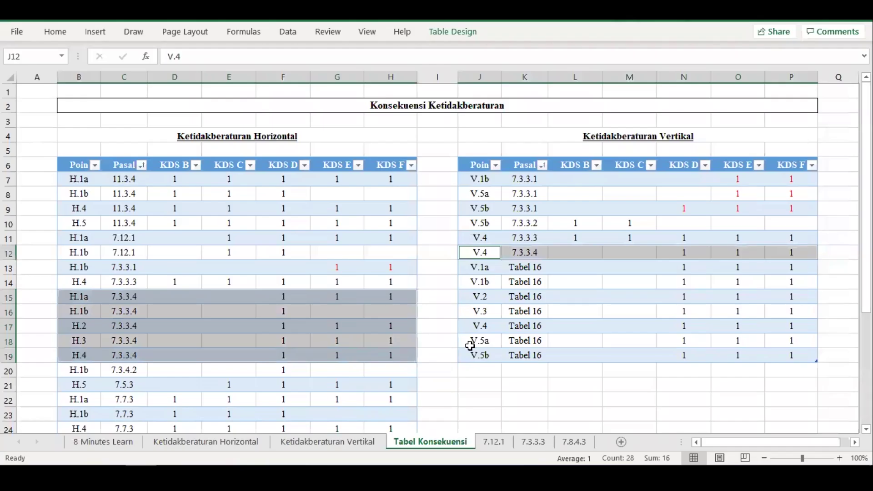
pyautogui.click(135, 371)
pyautogui.scroll(-2, 137, 370)
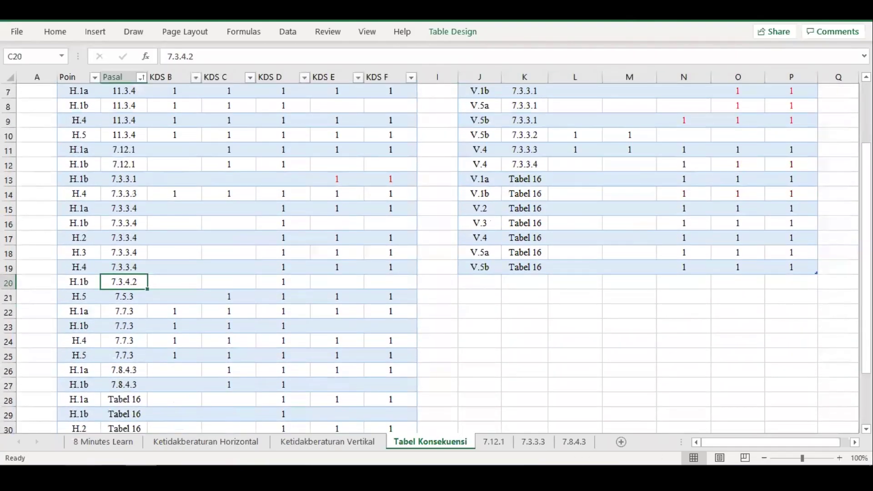
pyautogui.hotkey('alt', 'Tab')
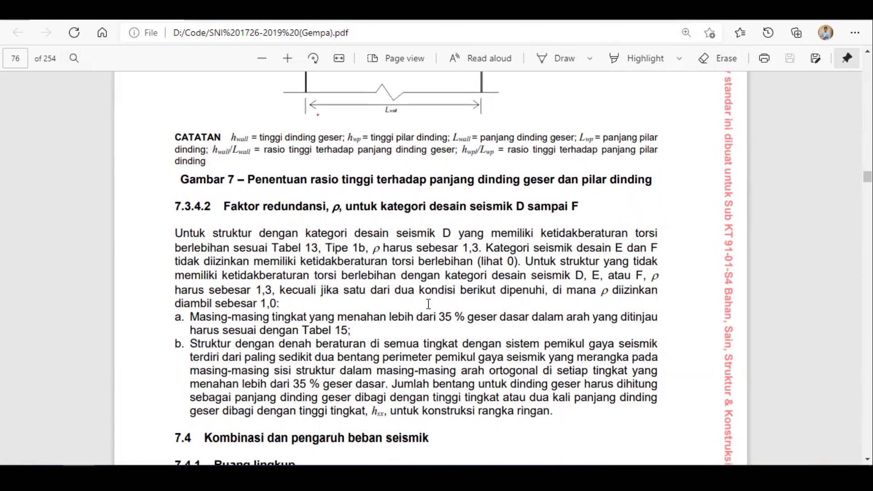
pyautogui.moveTo(327, 246); pyautogui.dragTo(479, 248)
pyautogui.click(384, 245)
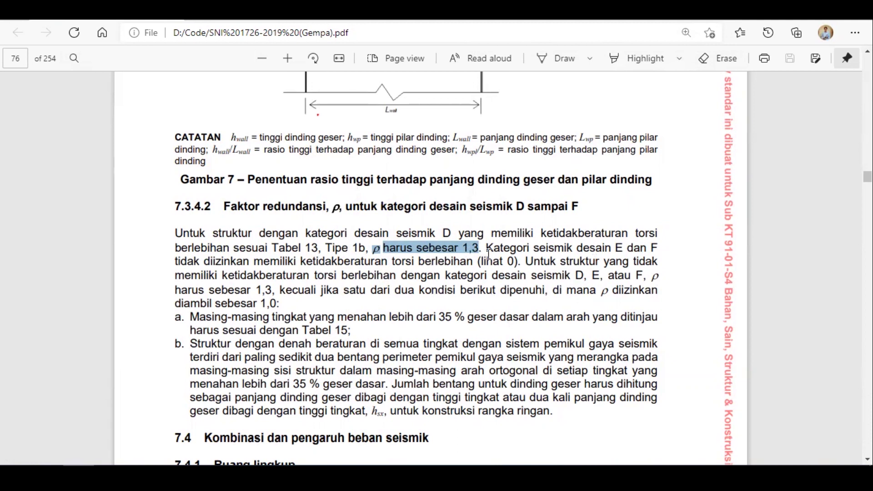
# - Find the 7.5.3 row in Excel's consequence table and read the PDF's orthogonal combination procedure with 100 % plus 30 % forces
pyautogui.hotkey('alt', 'Tab')
pyautogui.click(130, 297)
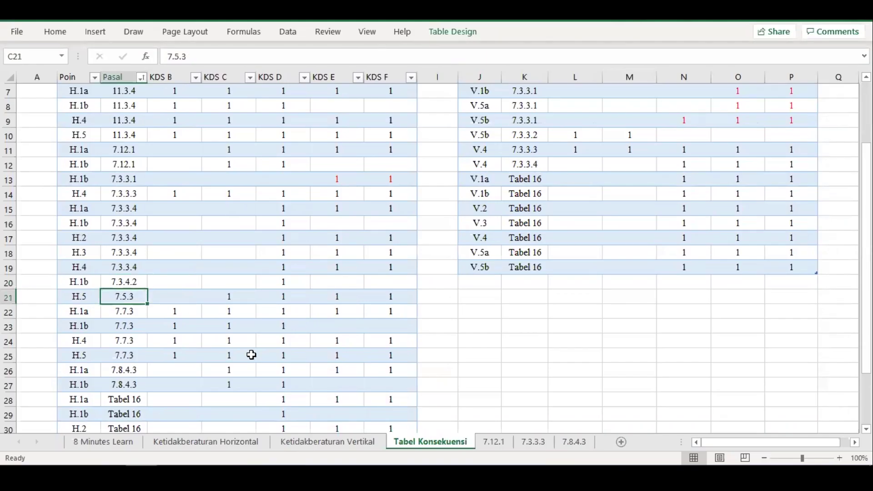
pyautogui.hotkey('alt', 'Tab')
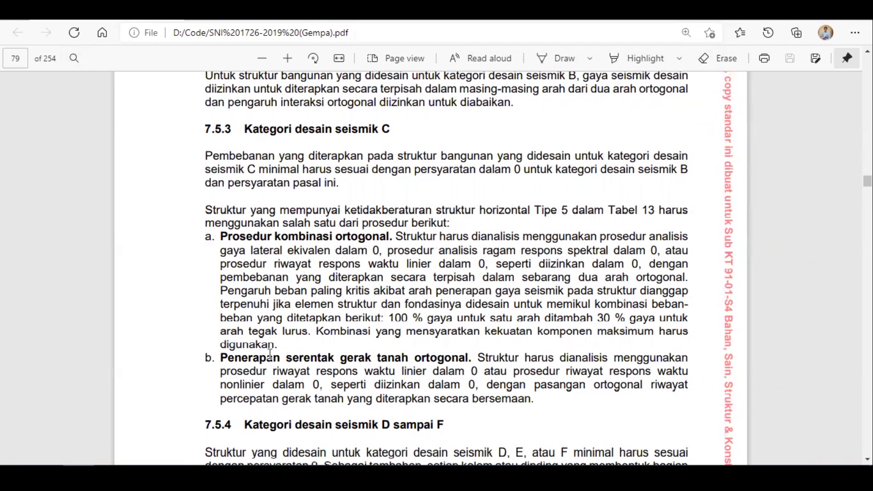
pyautogui.moveTo(221, 237); pyautogui.dragTo(398, 239)
pyautogui.click(398, 240)
pyautogui.moveTo(408, 319); pyautogui.dragTo(540, 318)
pyautogui.click(638, 335)
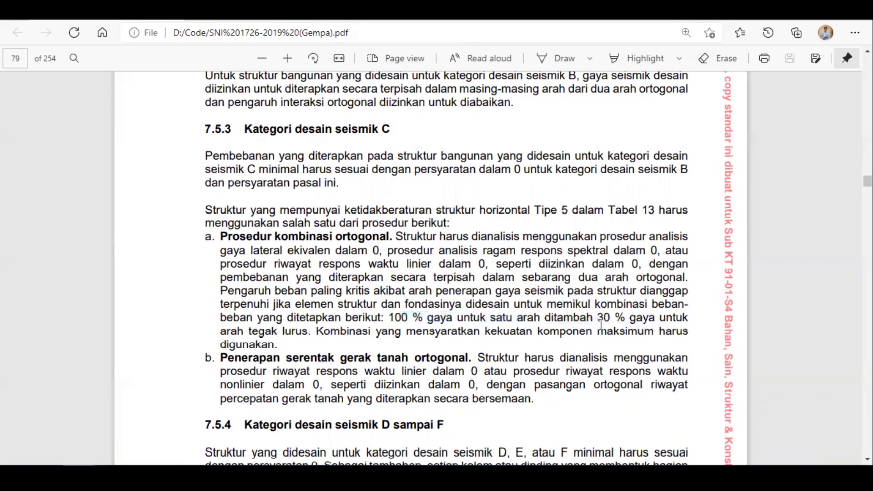
pyautogui.moveTo(600, 317); pyautogui.dragTo(307, 332)
pyautogui.click(358, 354)
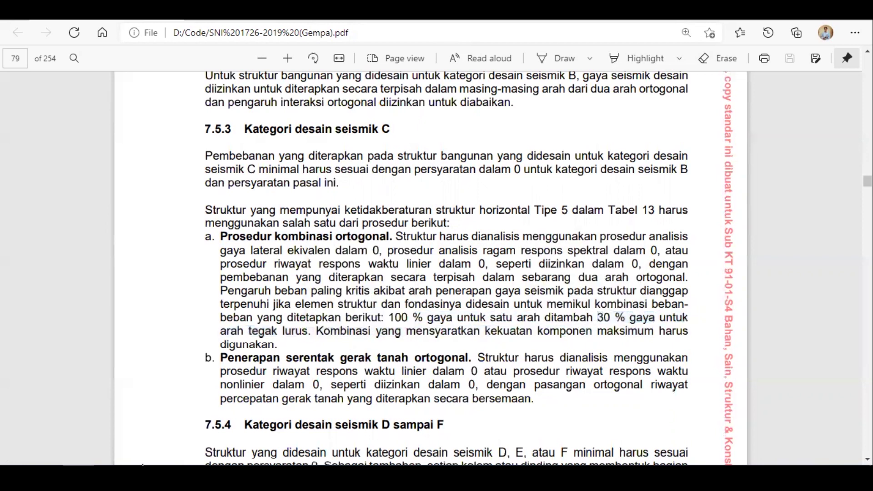
# - Switch to Excel's 7.3.3.3 sheet and inspect the Ex and Ey formulas of combination 6.1 without changing them
pyautogui.click(143, 465)
pyautogui.click(533, 441)
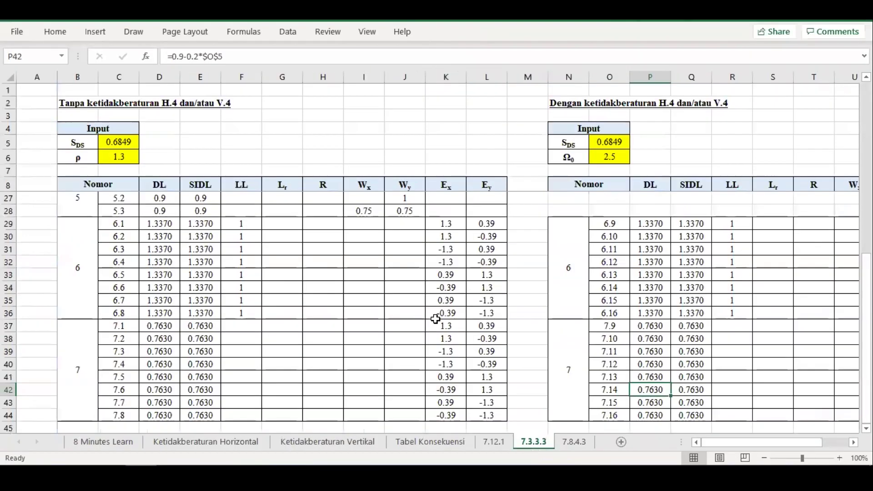
pyautogui.click(457, 223)
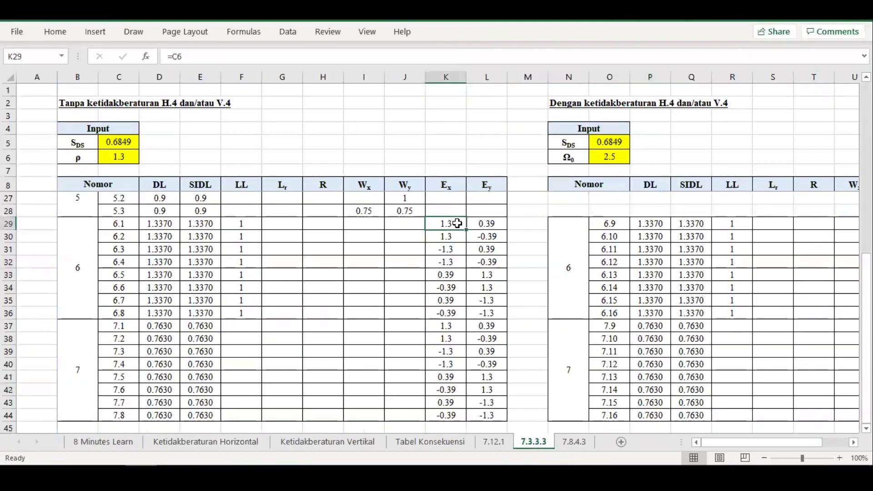
pyautogui.click(479, 223)
pyautogui.click(282, 59)
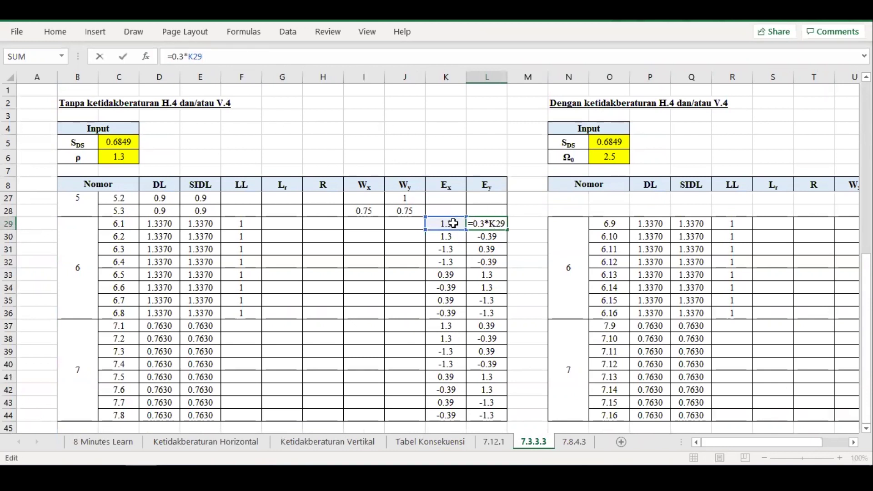
pyautogui.press('Escape')
# - Inspect the Ex and Ey formulas of combination 6.5 in the table without H.4 and/or V.4 irregularity, without changing them
pyautogui.click(451, 249)
pyautogui.click(451, 262)
pyautogui.click(451, 272)
pyautogui.click(491, 276)
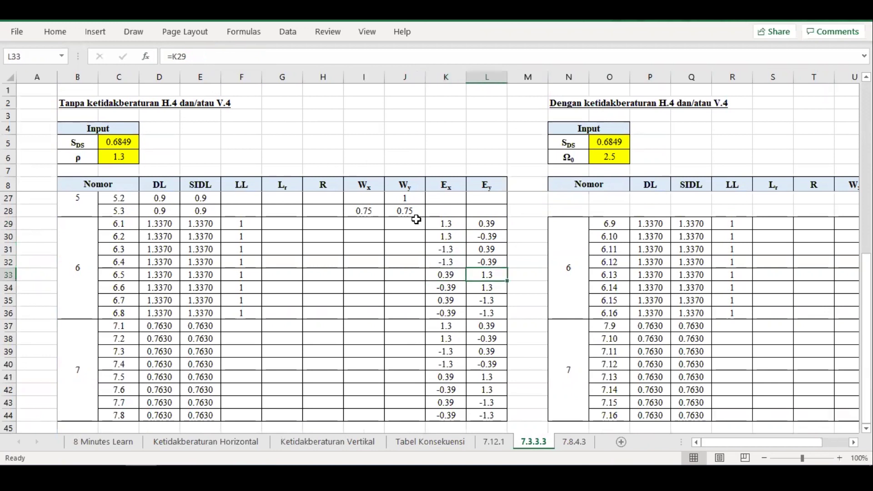
pyautogui.click(255, 63)
pyautogui.press('Escape')
pyautogui.doubleClick(460, 272)
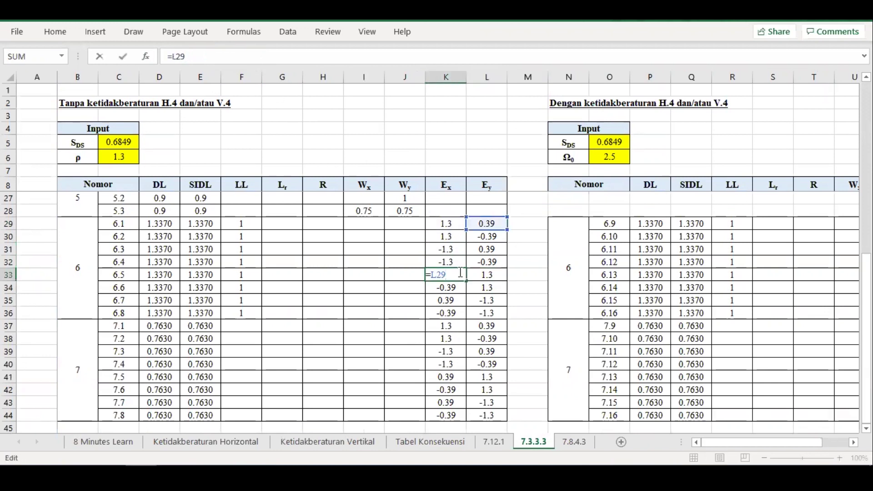
pyautogui.press('Escape')
# - Inspect the Ω0 input and the Ex and Ey formulas of combination 6.9 in the table with H.4 and/or V.4 irregularity
pyautogui.moveTo(707, 442); pyautogui.dragTo(734, 443)
pyautogui.click(404, 155)
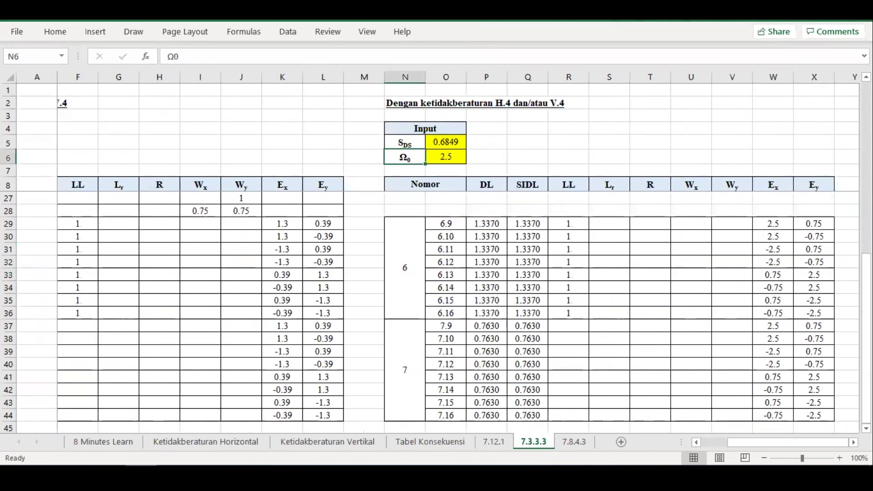
pyautogui.doubleClick(776, 224)
pyautogui.press('Escape')
pyautogui.doubleClick(814, 224)
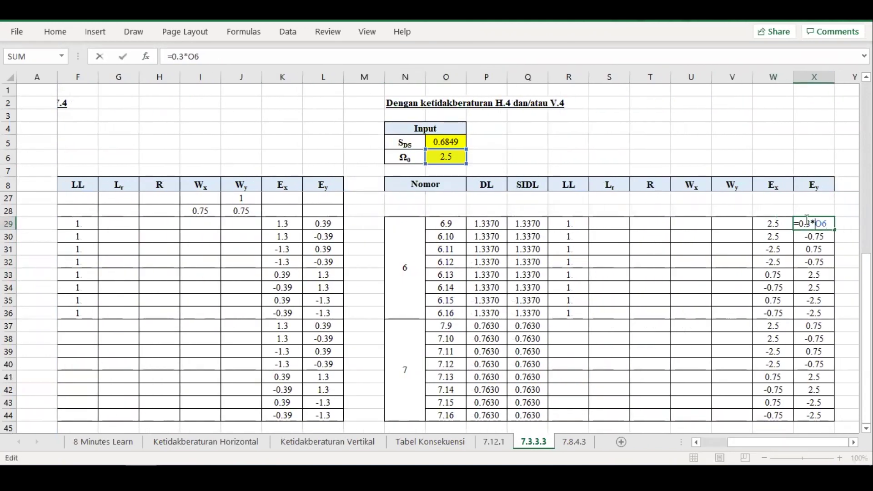
# - Return to the SNI PDF and review clause 7.5.3's procedures a and b for orthogonal combination and simultaneous ground motion
pyautogui.hotkey('alt', 'Tab')
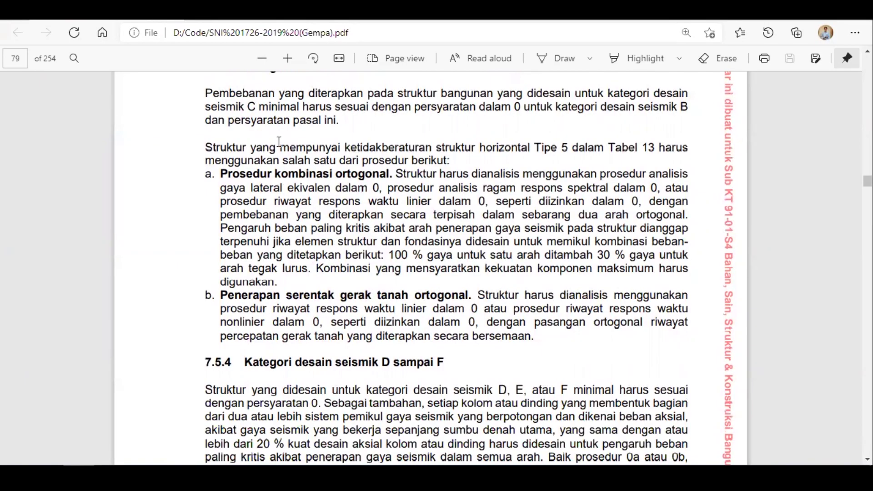
pyautogui.moveTo(215, 173); pyautogui.dragTo(391, 174)
pyautogui.click(383, 224)
pyautogui.moveTo(534, 321)
pyautogui.mouseDown()
pyautogui.moveTo(432, 337)
pyautogui.moveTo(285, 337)
pyautogui.moveTo(531, 337)
pyautogui.mouseUp()
pyautogui.click(543, 341)
# - Mark the 7.7.3 rows in Excel's consequence table and locate clause 7.7.3 on structural modelling in the PDF
pyautogui.hotkey('alt', 'Tab')
pyautogui.moveTo(131, 310); pyautogui.dragTo(129, 343)
pyautogui.hotkey('alt', 'Tab')
pyautogui.scroll(-1, 275, 171)
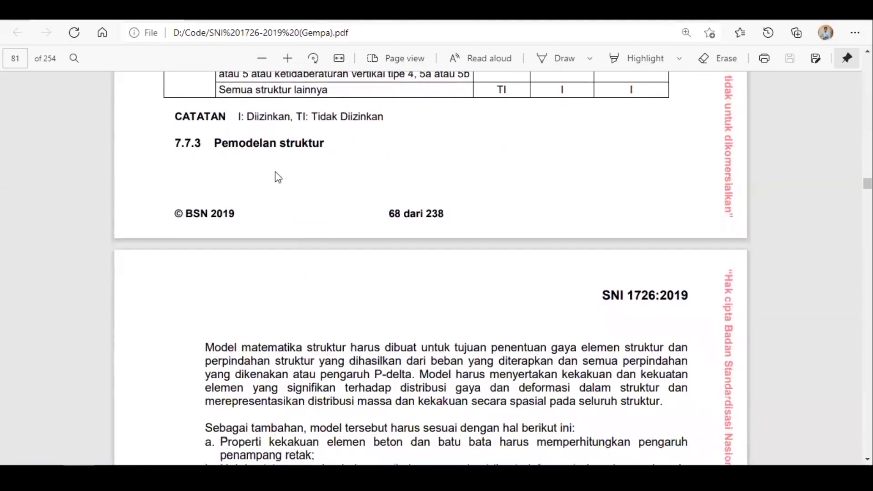
pyautogui.scroll(-1, 273, 155)
pyautogui.scroll(-3, 275, 154)
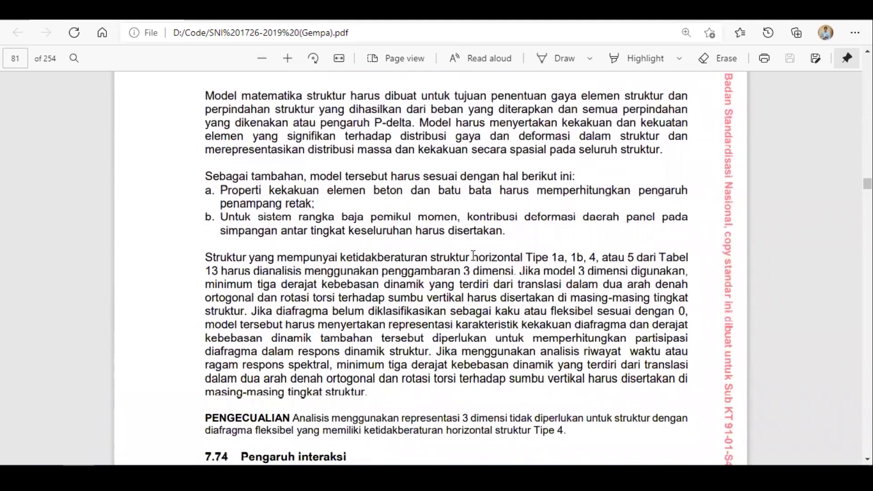
# - Read clause 7.7.3's three-dimensional modelling requirement for horizontal irregularity types 1a, 1b, 4 and 5
pyautogui.moveTo(477, 258); pyautogui.dragTo(527, 257)
pyautogui.click(591, 269)
pyautogui.moveTo(460, 271); pyautogui.dragTo(519, 271)
pyautogui.rightClick(518, 271)
pyautogui.click(555, 191)
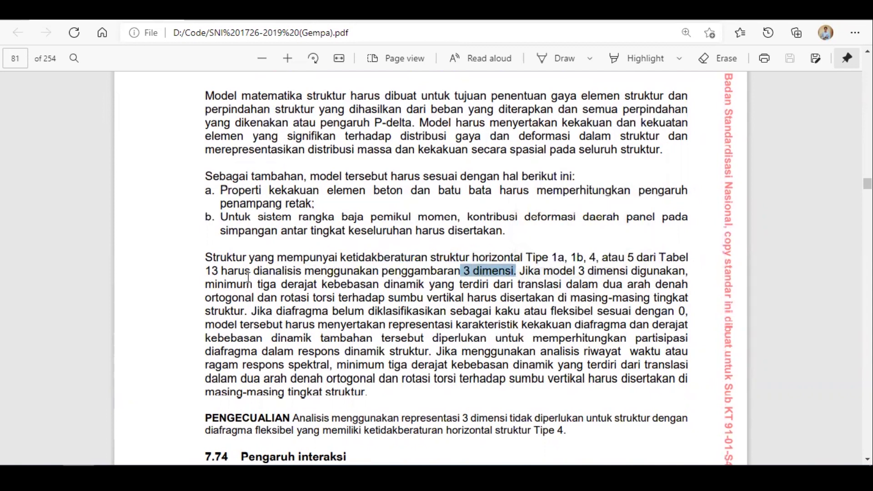
pyautogui.click(386, 284)
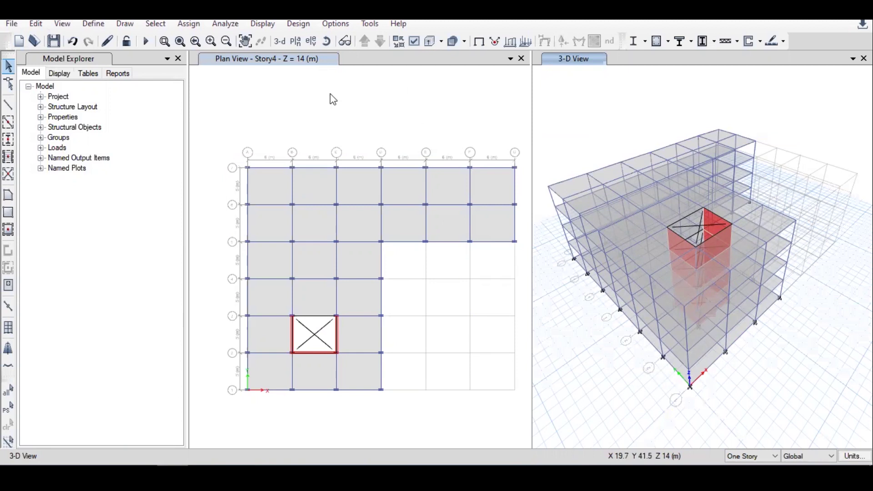
# - In ETABS, compare the XZ Plane and YZ Plane presets for the building's active degrees of freedom, then reselect Full 3D
pyautogui.click(225, 28)
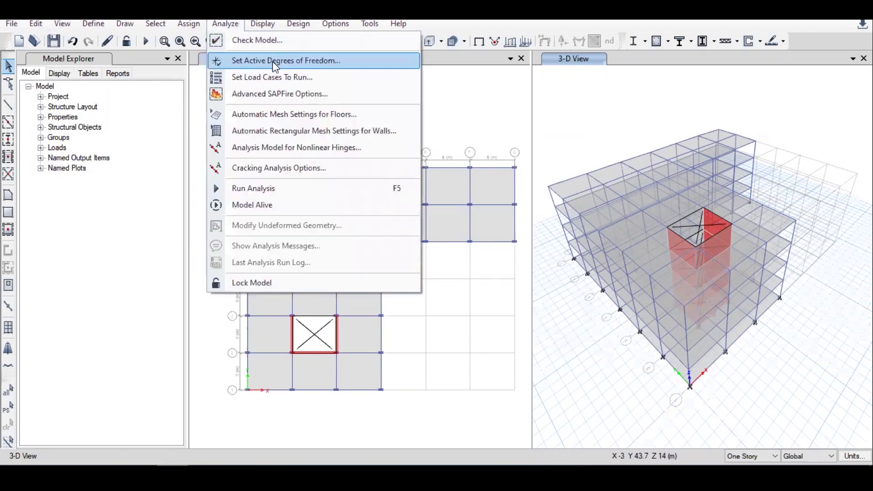
pyautogui.click(295, 70)
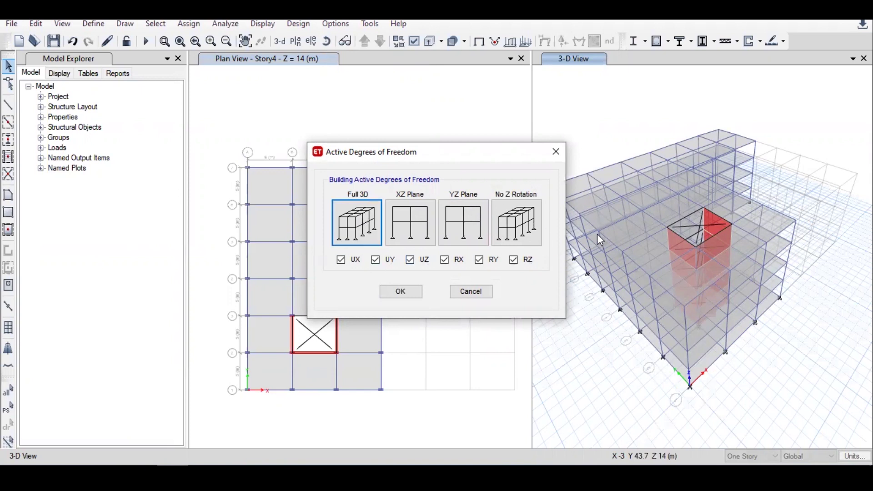
pyautogui.click(415, 230)
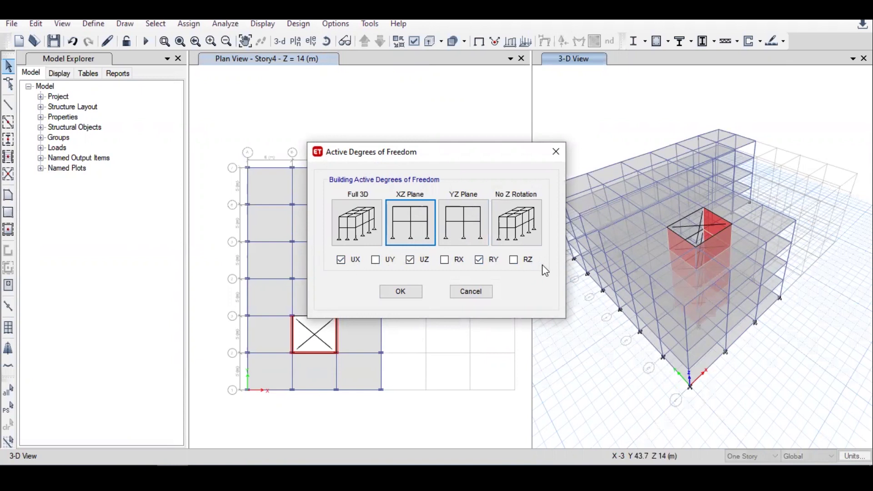
pyautogui.click(460, 242)
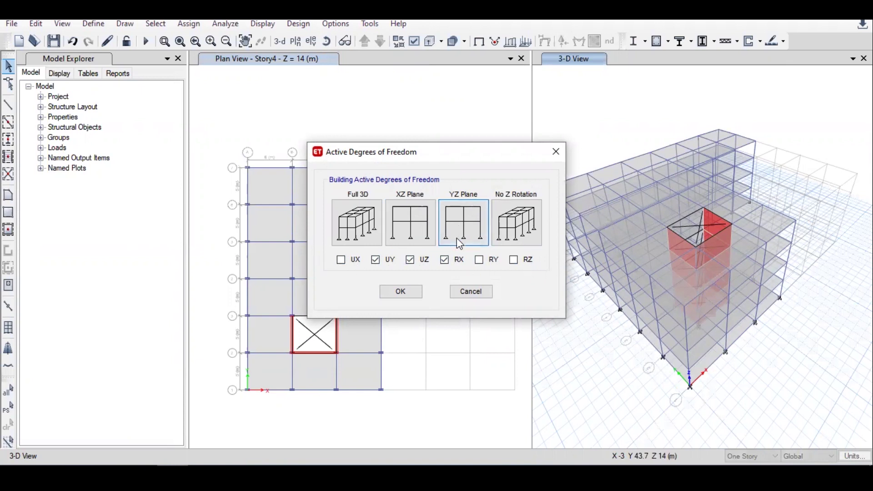
pyautogui.click(370, 243)
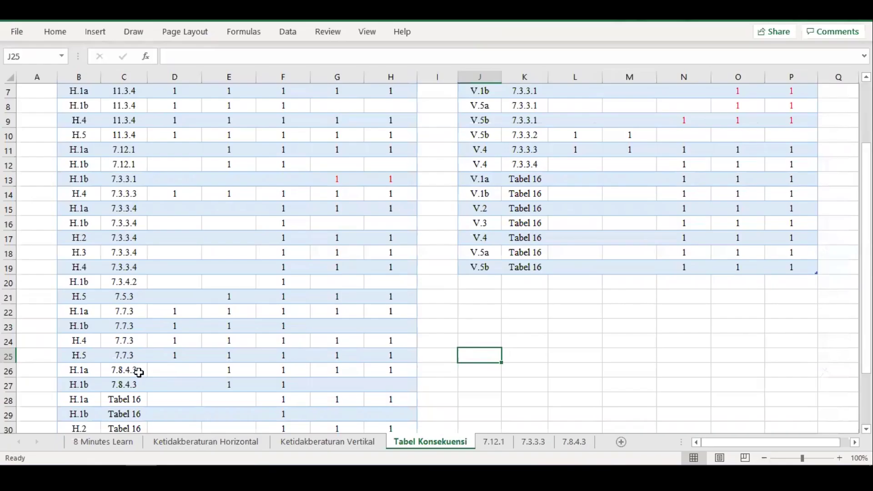
# - Mark the 7.8.4.3 rows in Excel's consequence table and read the PDF clause on torsion types 1a or 1b and the Ax equation
pyautogui.moveTo(136, 370); pyautogui.dragTo(136, 382)
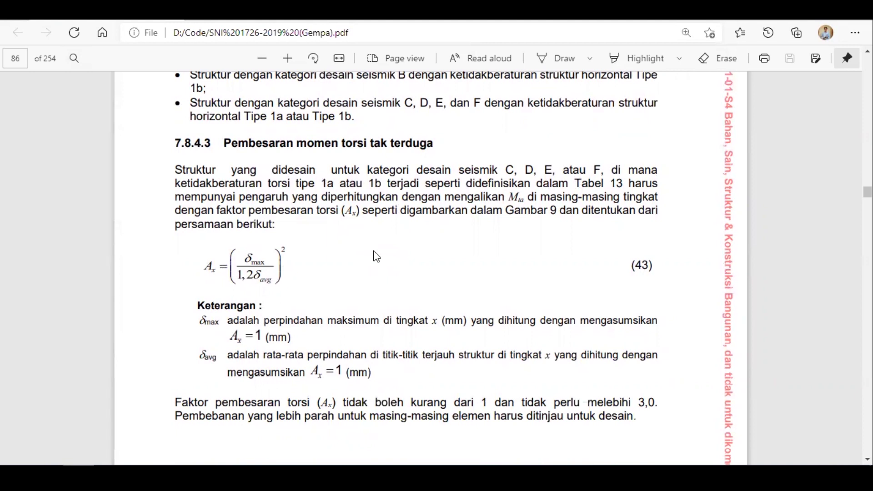
pyautogui.moveTo(323, 185); pyautogui.dragTo(385, 184)
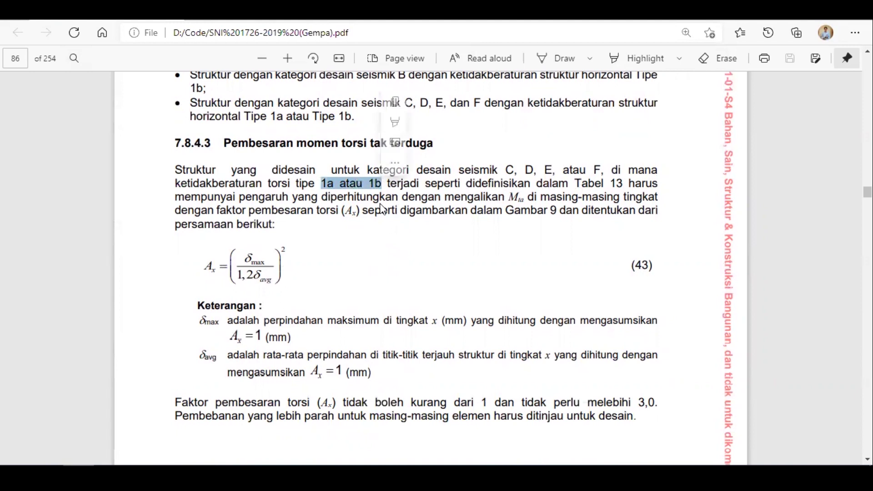
pyautogui.click(383, 266)
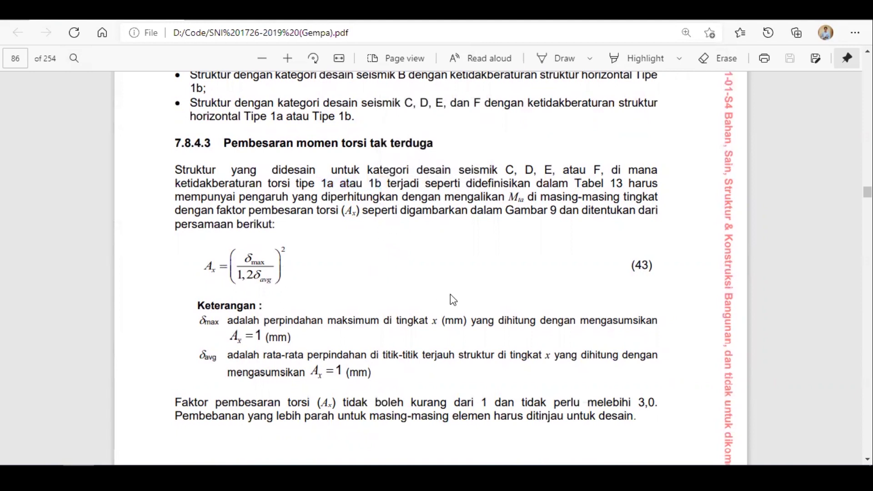
pyautogui.moveTo(203, 270); pyautogui.dragTo(216, 273)
pyautogui.click(206, 275)
# - In Excel, review the horizontal torsion irregularity definitions and check formula, then return to the 7.8.4.3 sheet's story tables
pyautogui.hotkey('alt', 'Tab')
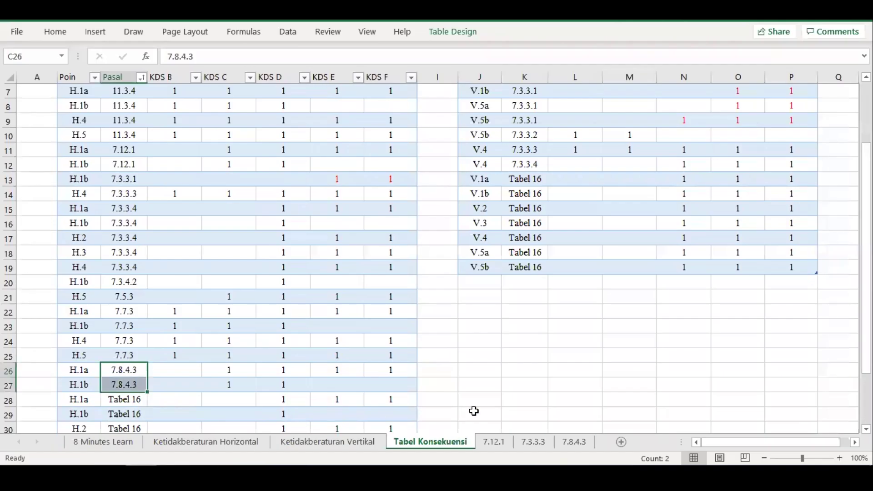
pyautogui.click(573, 446)
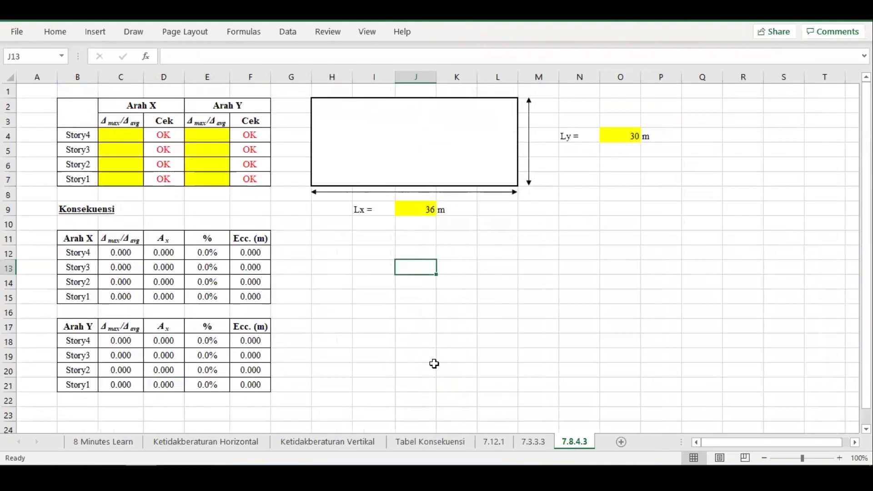
pyautogui.click(247, 446)
pyautogui.scroll(-10, 350, 326)
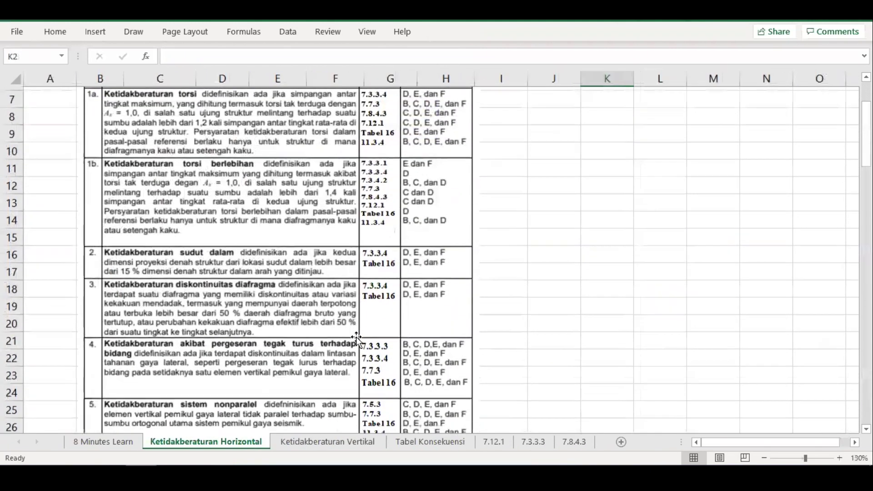
pyautogui.moveTo(107, 170); pyautogui.dragTo(341, 339)
pyautogui.click(240, 219)
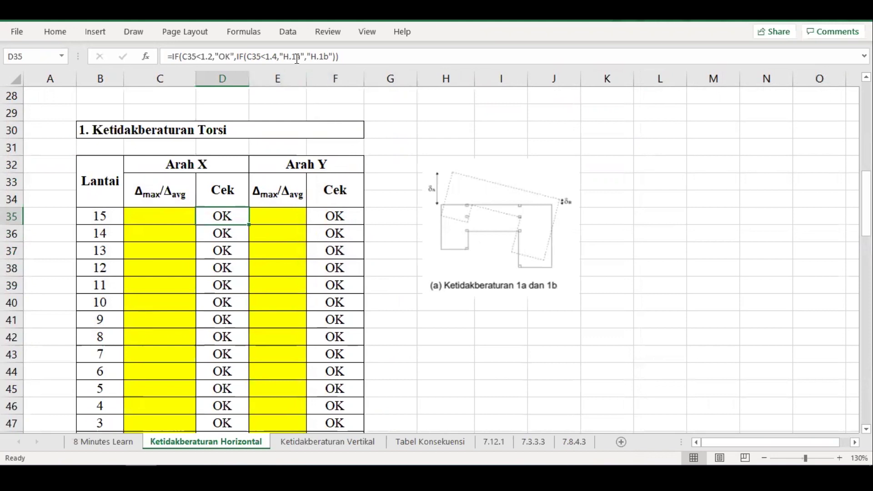
pyautogui.click(574, 442)
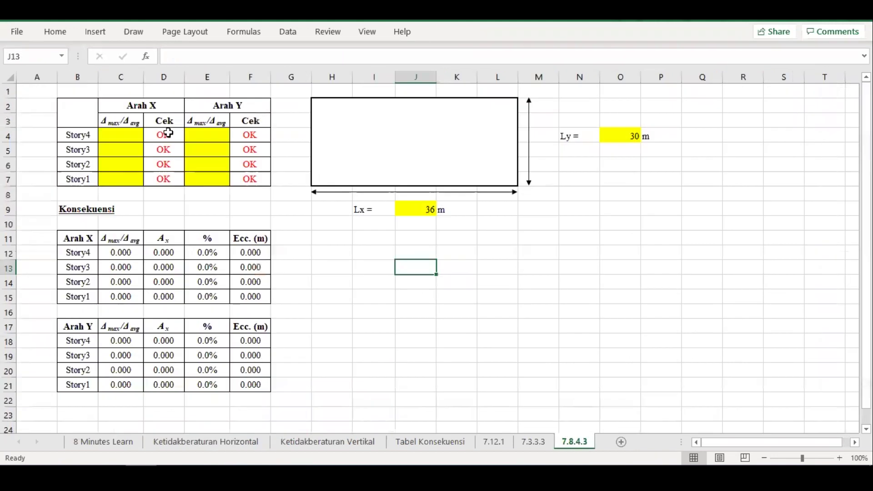
pyautogui.click(82, 125)
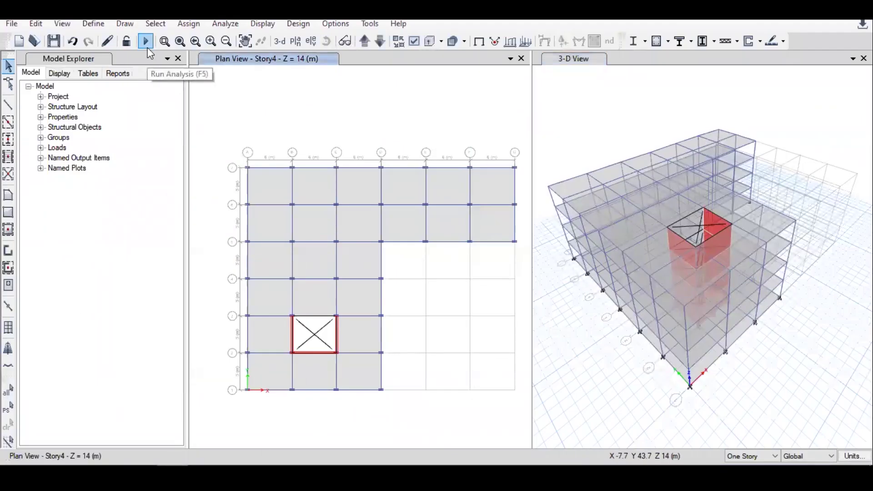
# - In ETABS, run the analysis and display the Base Reactions table for Static X, Static Y, Spec X and Spec Y
pyautogui.click(148, 47)
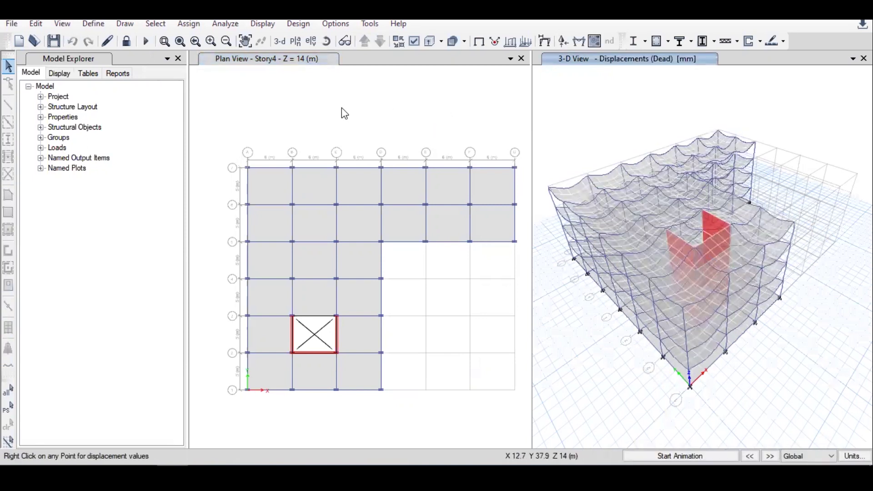
pyautogui.click(266, 25)
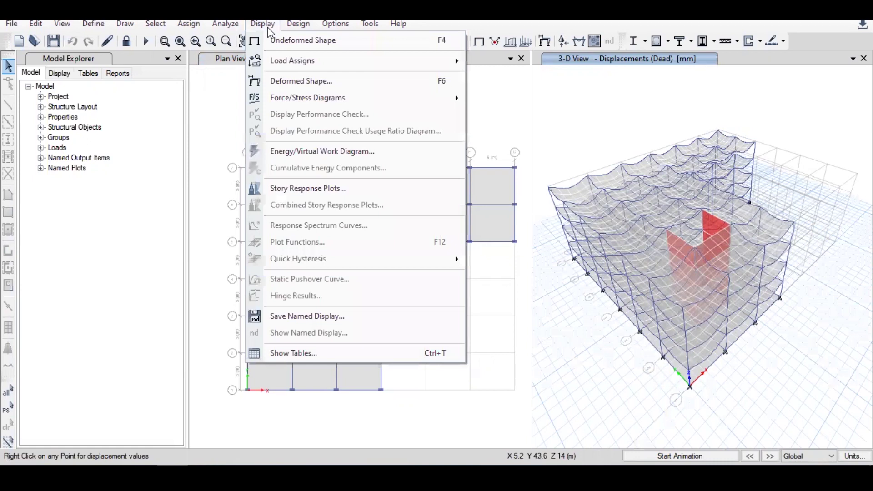
pyautogui.click(307, 355)
pyautogui.click(620, 127)
pyautogui.moveTo(344, 154); pyautogui.dragTo(347, 186)
pyautogui.click(508, 299)
pyautogui.click(192, 235)
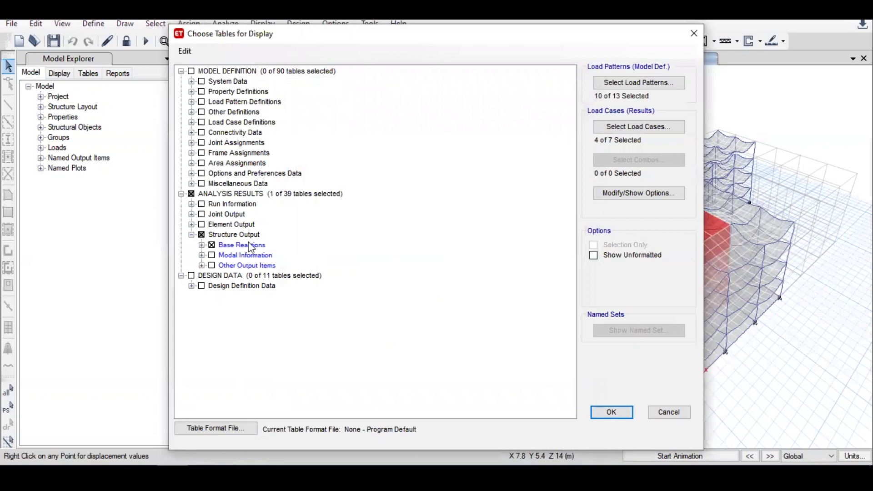
pyautogui.click(609, 413)
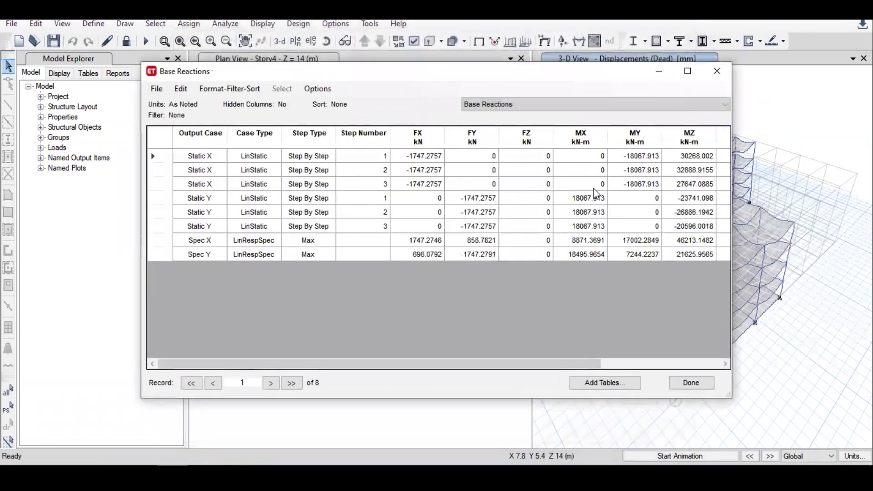
# - Compare the FX and MZ base reactions across step numbers 1 to 3 of the Static X case
pyautogui.moveTo(431, 160); pyautogui.dragTo(421, 184)
pyautogui.click(373, 157)
pyautogui.click(373, 184)
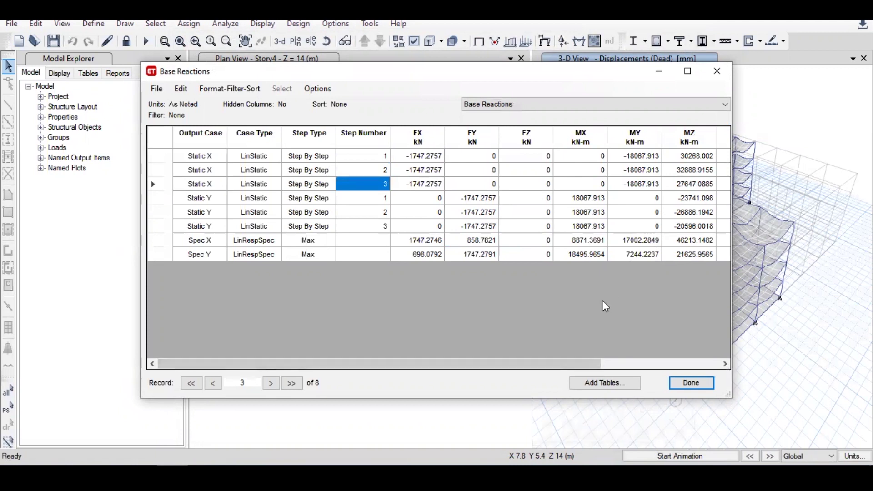
pyautogui.click(703, 155)
pyautogui.click(697, 171)
pyautogui.click(691, 184)
pyautogui.click(381, 157)
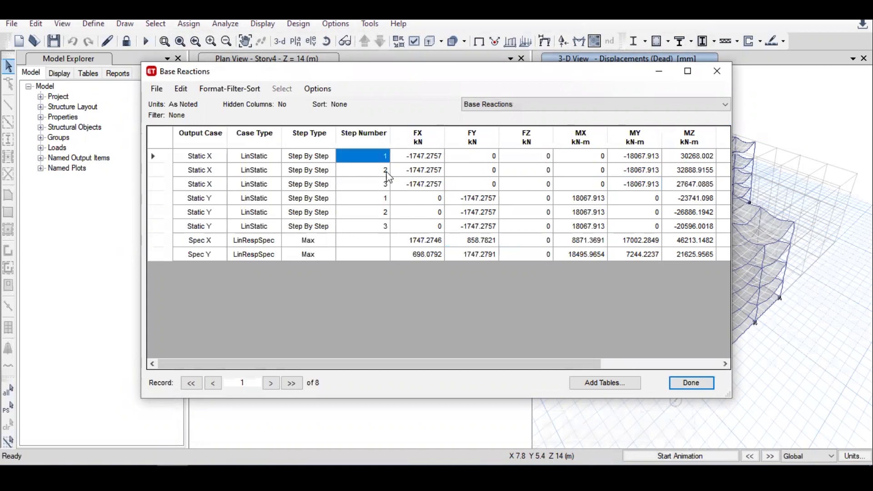
pyautogui.click(381, 200)
pyautogui.click(689, 158)
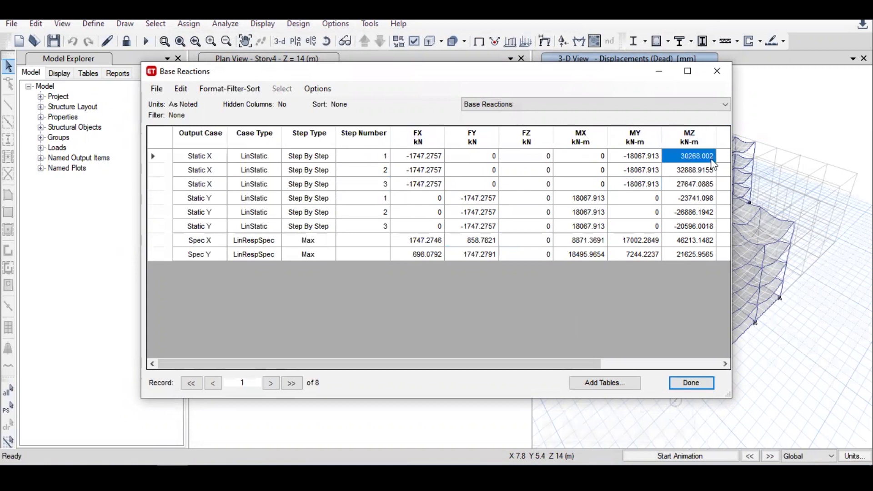
pyautogui.click(711, 171)
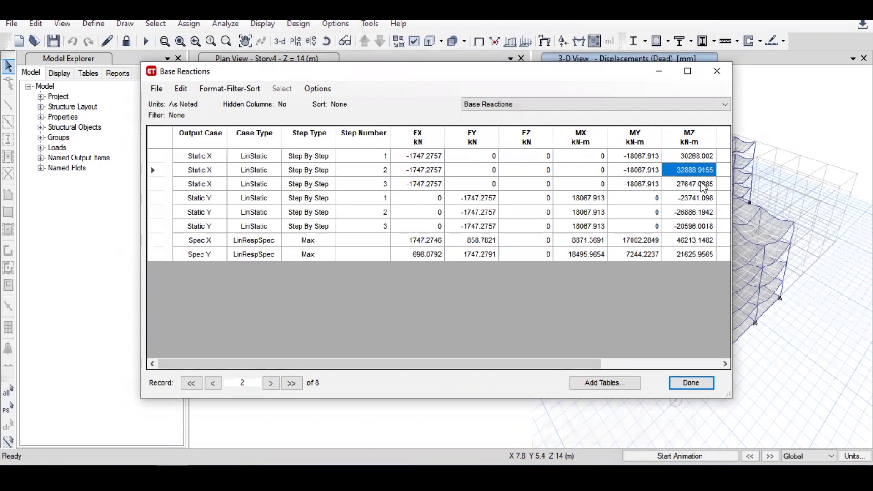
pyautogui.click(703, 186)
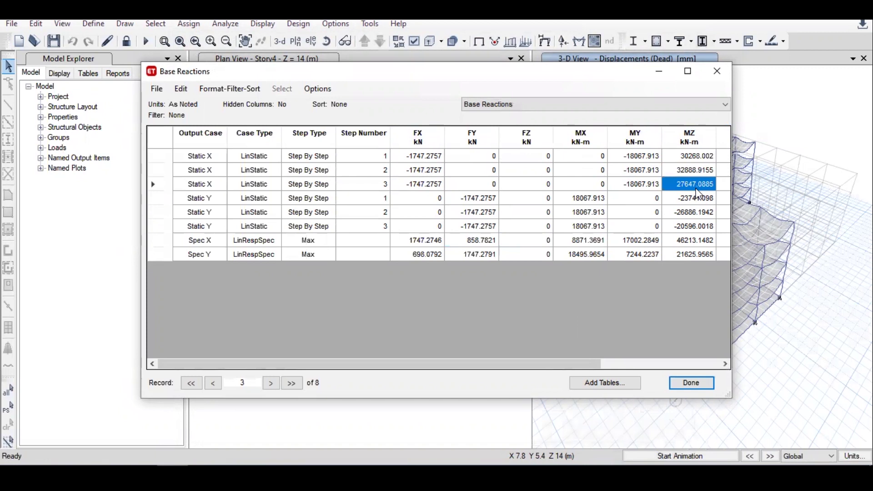
# - Compare the MZ and FX reactions of the Static X steps with Spec X, then close the Base Reactions table
pyautogui.click(700, 156)
pyautogui.click(698, 170)
pyautogui.click(692, 183)
pyautogui.click(690, 244)
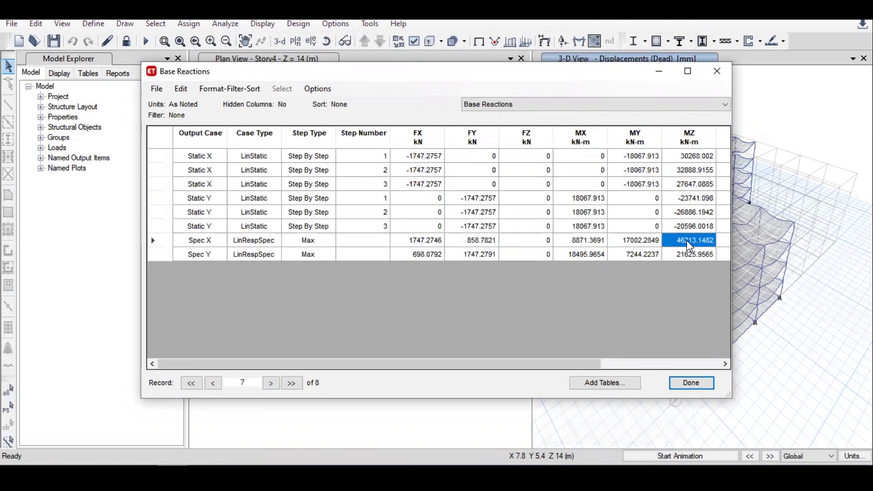
pyautogui.click(420, 156)
pyautogui.click(426, 240)
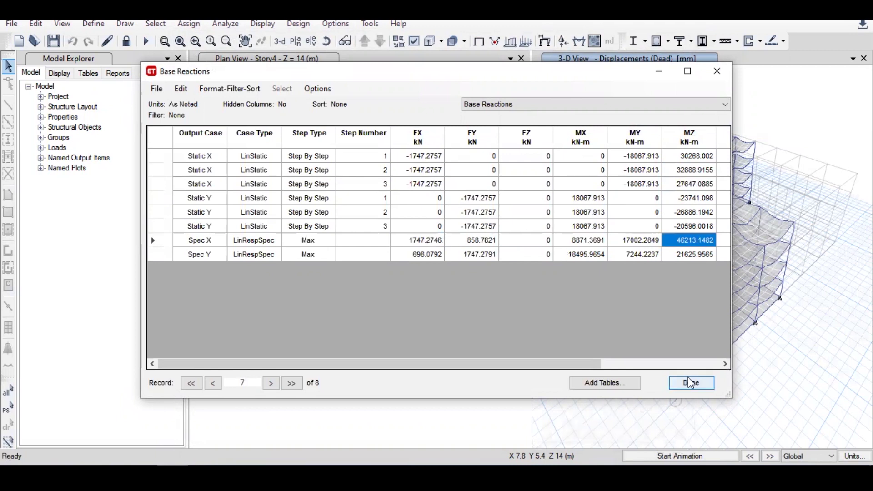
pyautogui.click(690, 383)
# - Display the Story Max Over Avg Drifts table from the joint displacement results
pyautogui.click(375, 126)
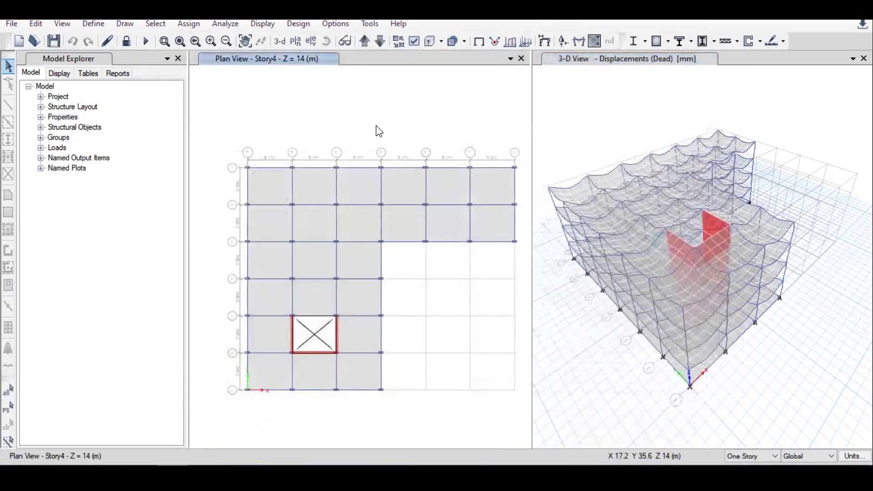
pyautogui.hotkey('ctrl', 't')
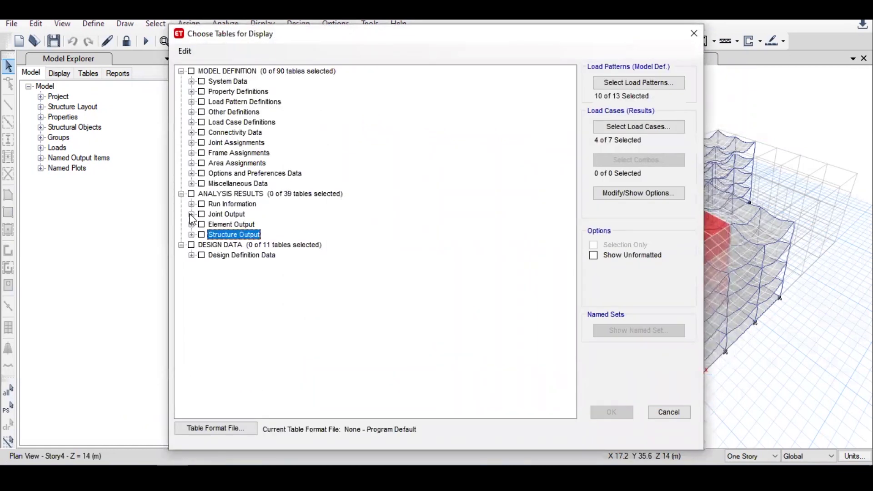
pyautogui.click(191, 214)
pyautogui.click(202, 224)
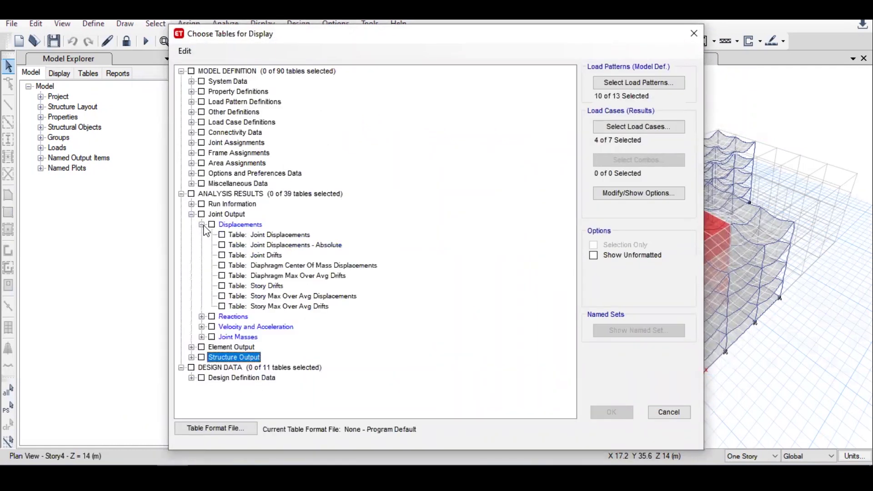
pyautogui.click(300, 307)
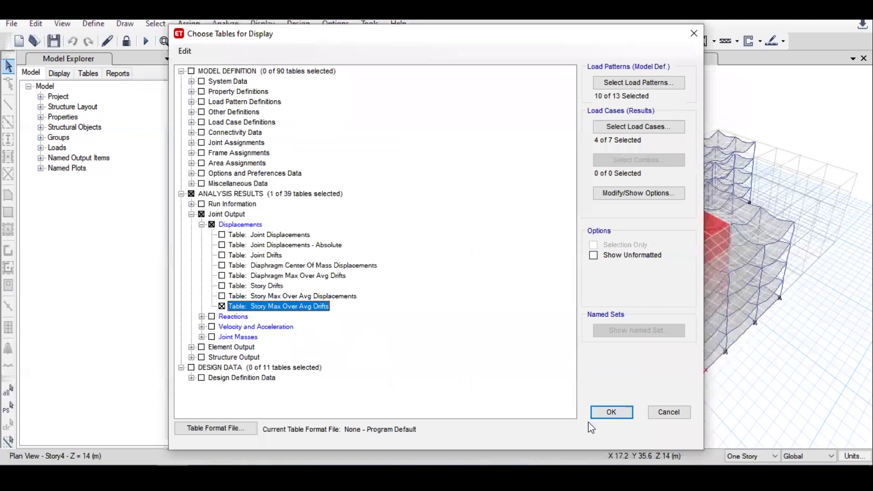
pyautogui.click(611, 412)
# - Filter the story drift table to output case Spec X and direction X
pyautogui.click(253, 135)
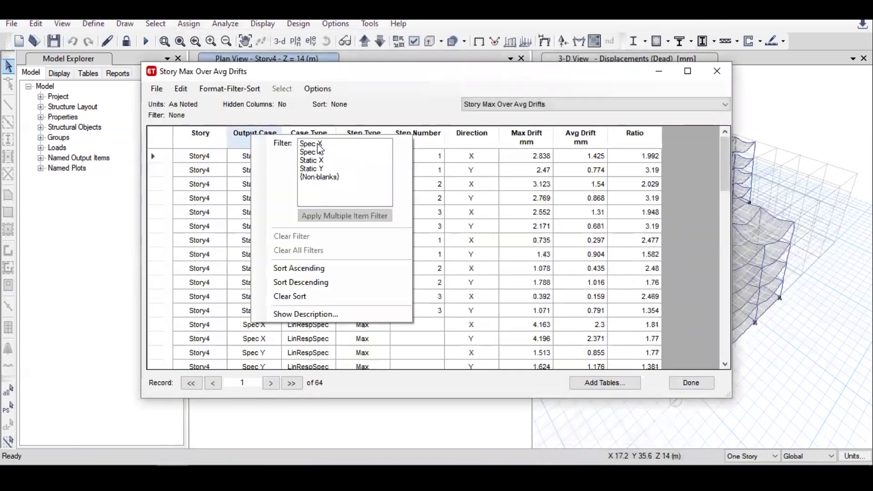
pyautogui.click(318, 144)
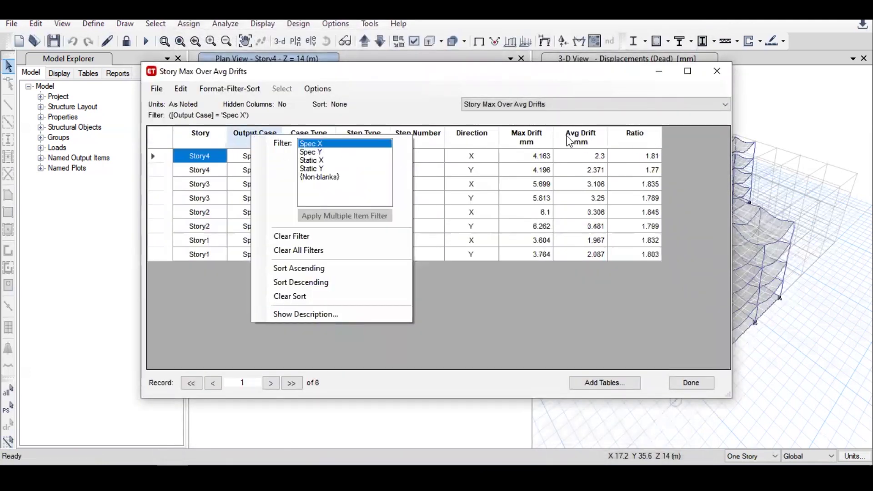
pyautogui.click(478, 141)
pyautogui.click(532, 154)
pyautogui.click(659, 181)
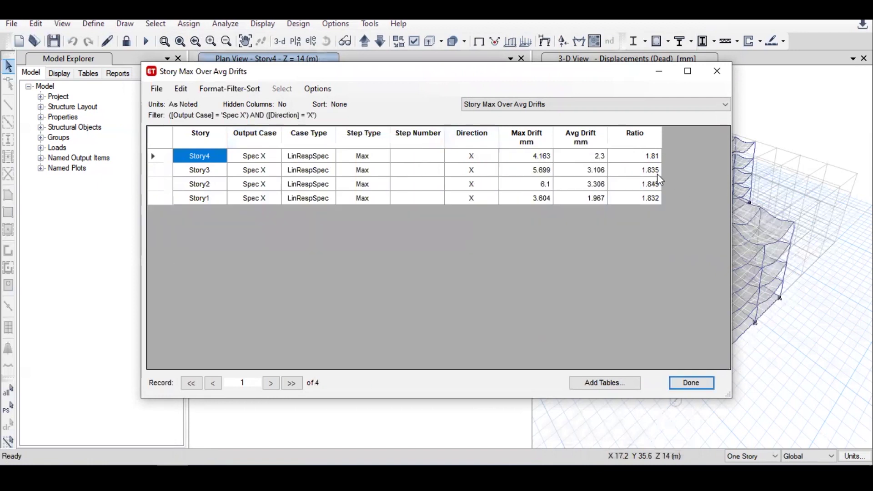
# - Copy the four Spec X drift ratios into the Arah X Δmax/Δavg cells C4:C7 of Excel's 7.8.4.3 sheet
pyautogui.moveTo(637, 157); pyautogui.dragTo(637, 194)
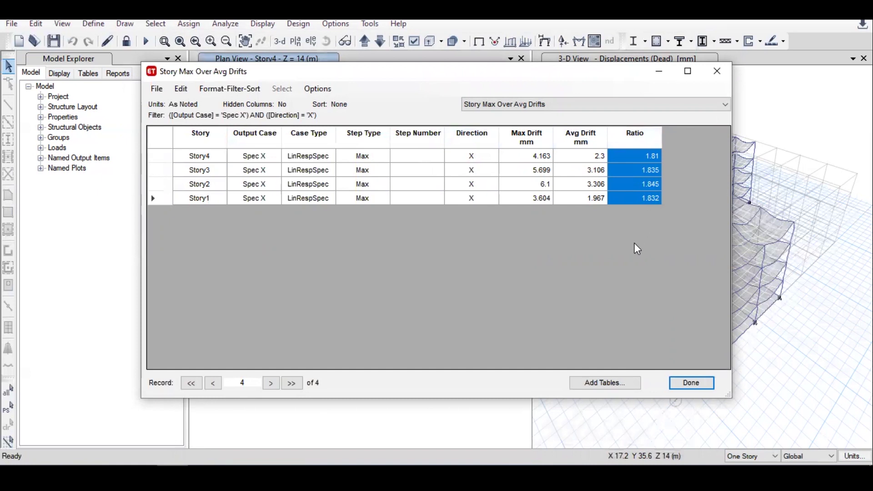
pyautogui.hotkey('alt', 'Tab')
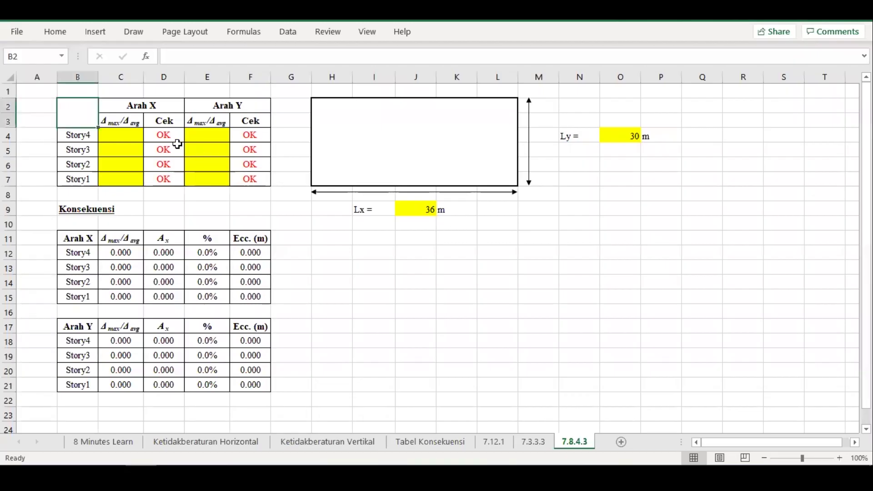
pyautogui.rightClick(140, 139)
pyautogui.click(191, 169)
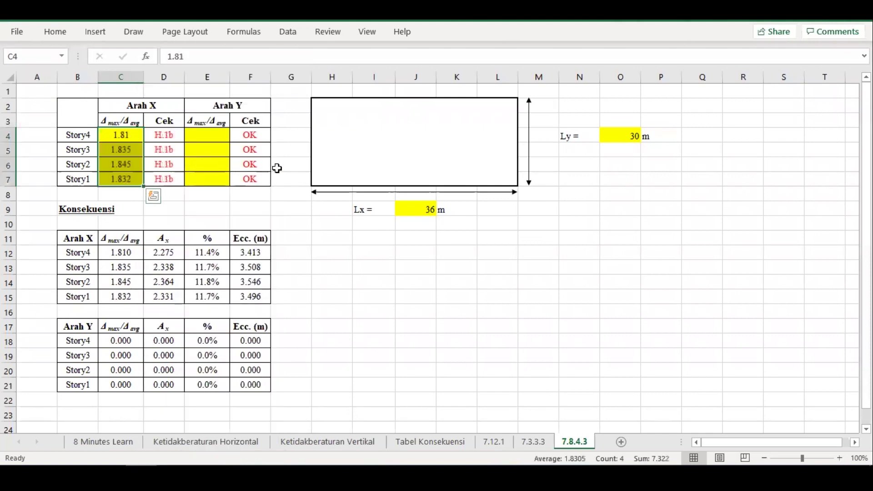
# - Return to ETABS and refilter the story drift table to output case Spec Y and direction Y
pyautogui.hotkey('alt', 'Tab')
pyautogui.click(263, 142)
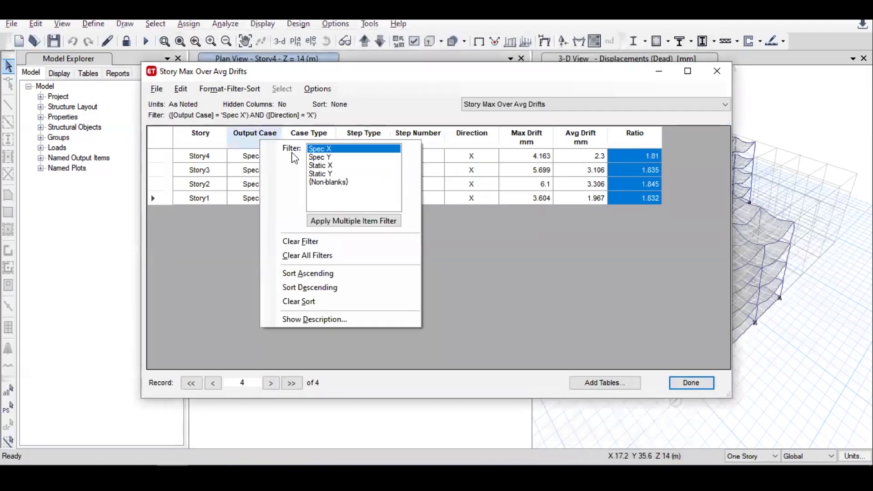
pyautogui.click(322, 157)
pyautogui.click(472, 145)
pyautogui.click(472, 144)
pyautogui.click(531, 161)
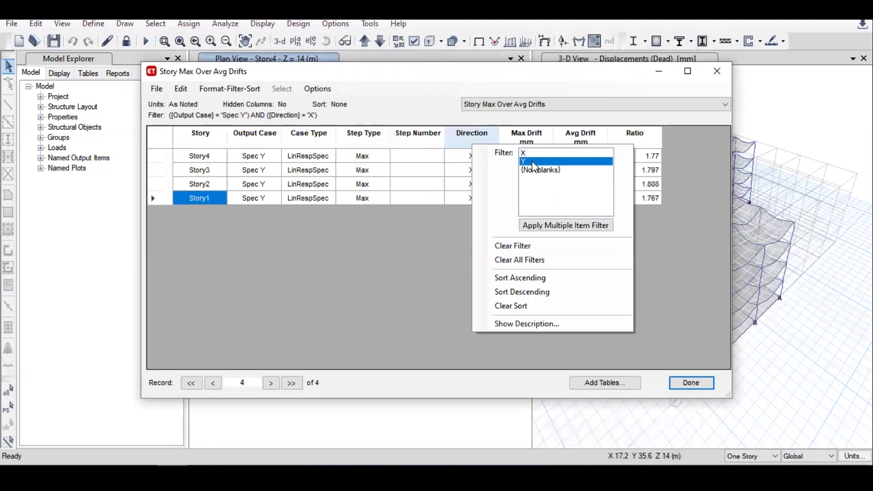
# - Copy the four Spec Y drift ratios into the Arah Y Δmax/Δavg cells E4:E7 of Excel's 7.8.4.3 sheet
pyautogui.moveTo(656, 160); pyautogui.dragTo(656, 199)
pyautogui.hotkey('ctrl', 'c')
pyautogui.hotkey('alt', 'Tab')
pyautogui.click(207, 136)
pyautogui.rightClick(208, 136)
pyautogui.click(259, 164)
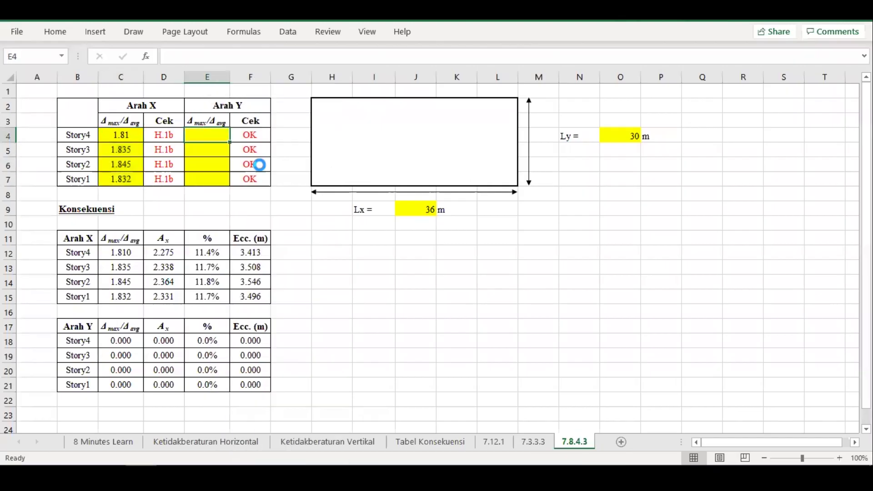
# - Inspect Story4's Arah Y irregularity check formula and the building length Lx
pyautogui.click(289, 195)
pyautogui.click(252, 138)
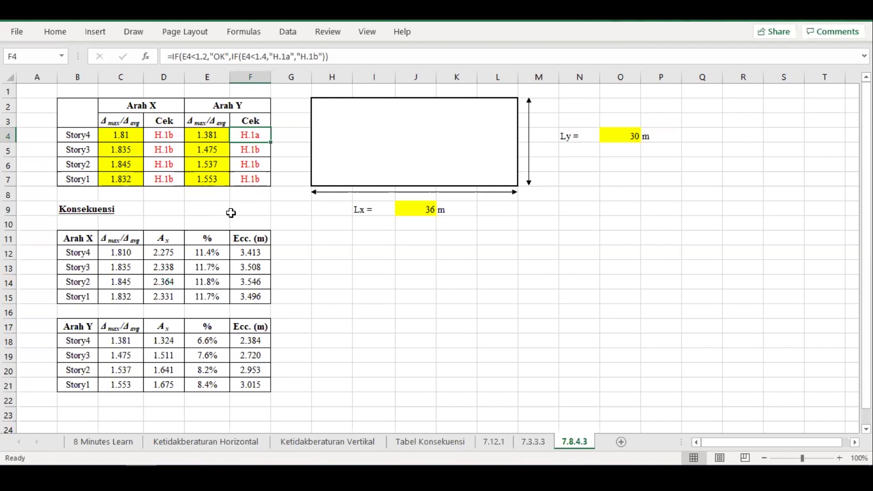
pyautogui.click(427, 210)
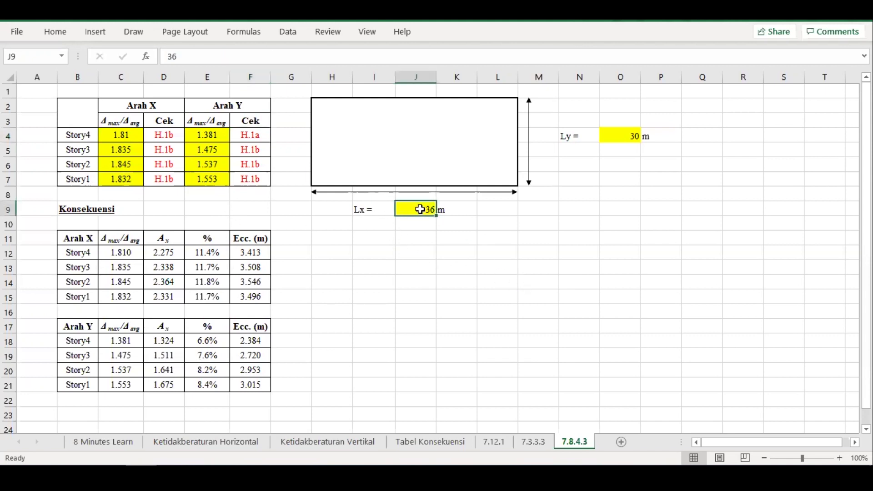
# - Compare the building plan lengths Lx and Ly used for the eccentricity calculation
pyautogui.click(634, 133)
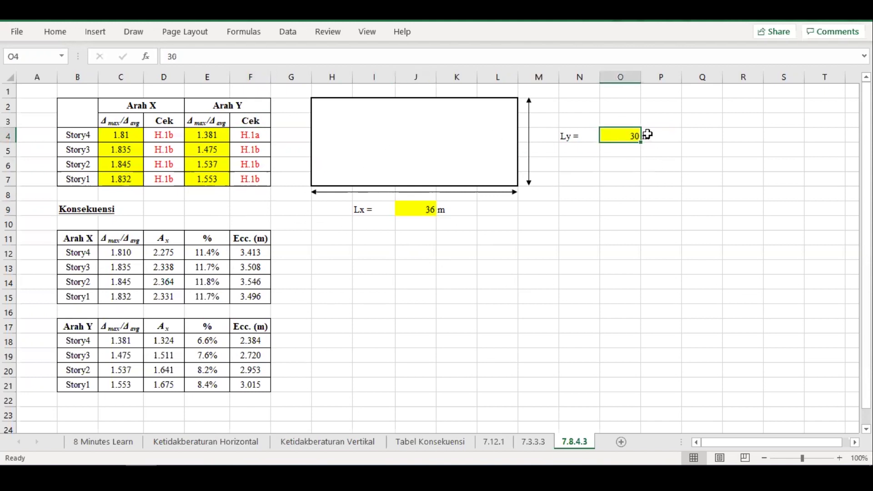
pyautogui.click(434, 210)
pyautogui.click(628, 132)
pyautogui.click(514, 256)
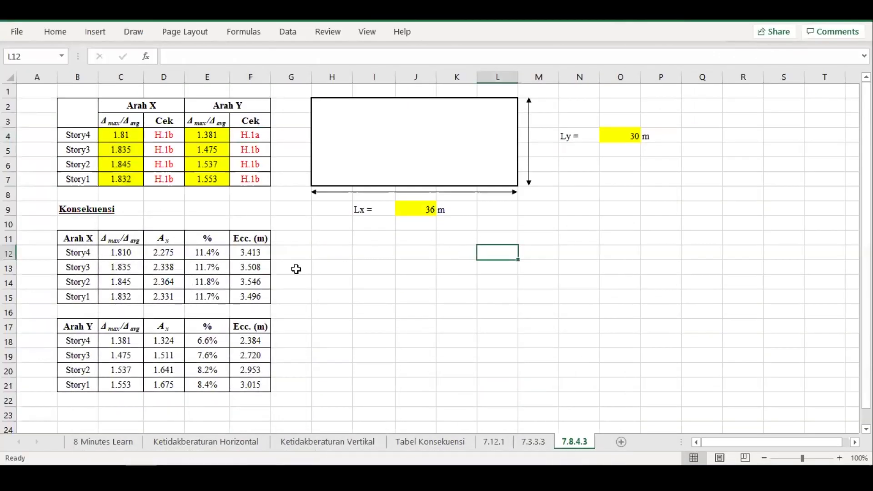
# - Capture the Ax equation (43) from clause 7.8.4.3 of the SNI PDF and paste it beside the Arah X table in Excel
pyautogui.click(165, 253)
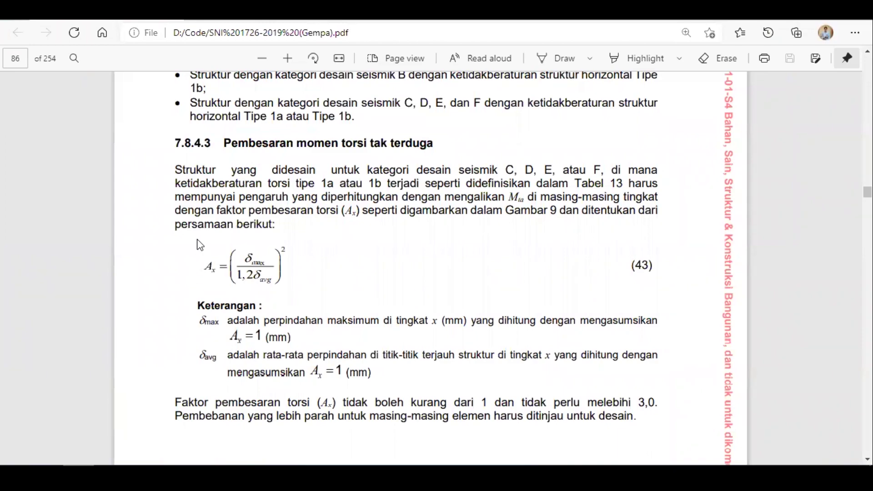
pyautogui.press('super+shift+s')
pyautogui.moveTo(192, 235); pyautogui.dragTo(293, 298)
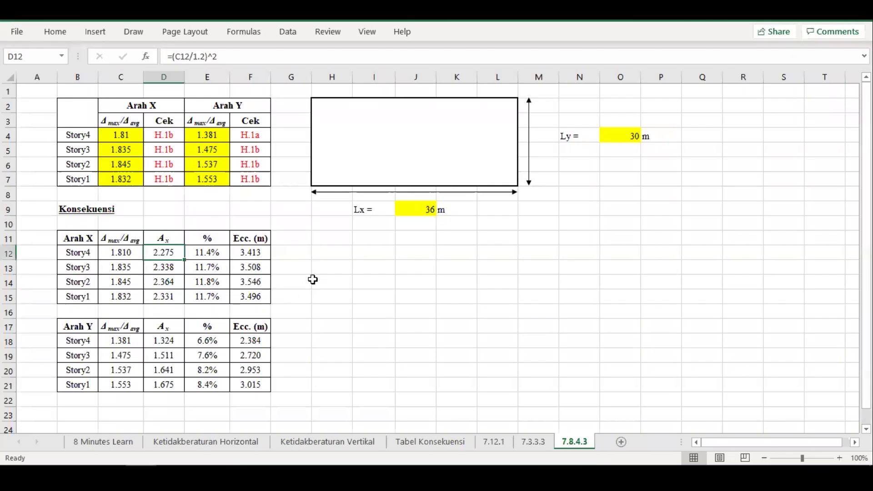
pyautogui.click(315, 269)
pyautogui.hotkey('ctrl', 'v')
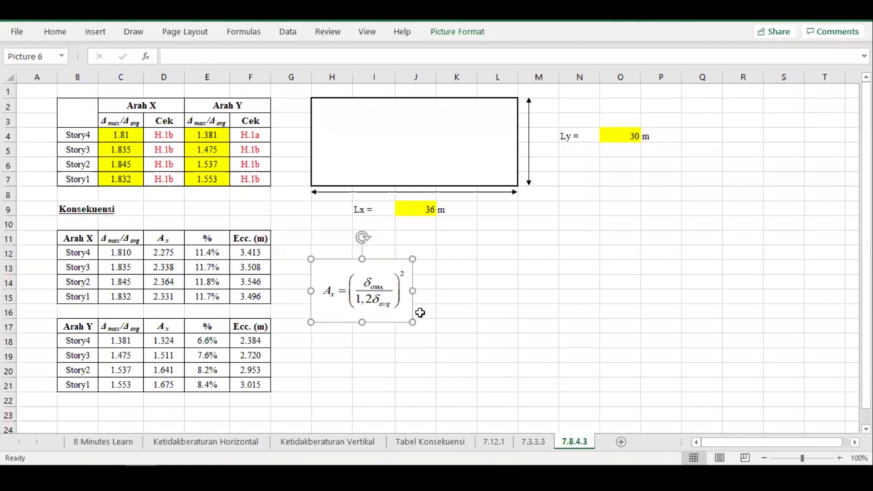
pyautogui.click(481, 312)
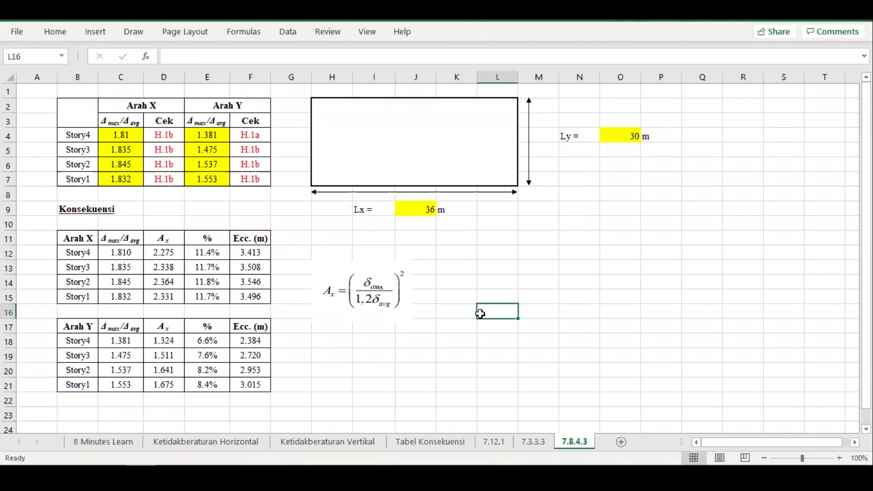
# - Examine the % column formulas that multiply 5% by Ax for the stories in the Arah X and Arah Y tables
pyautogui.click(197, 253)
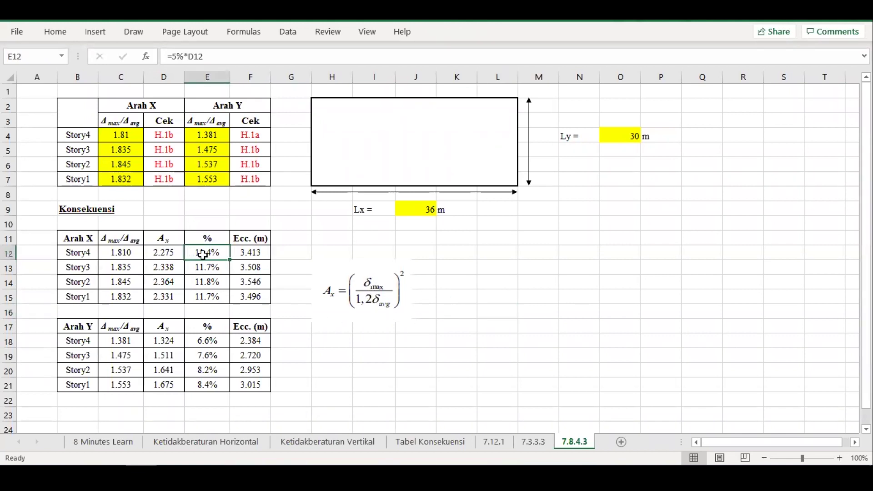
pyautogui.click(231, 56)
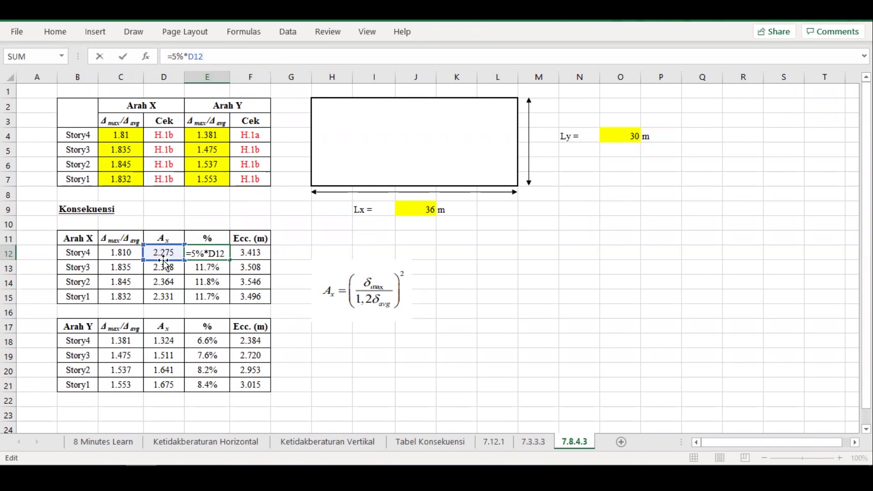
pyautogui.press('Escape')
pyautogui.click(207, 268)
pyautogui.click(207, 282)
pyautogui.click(207, 296)
pyautogui.click(208, 341)
pyautogui.click(215, 355)
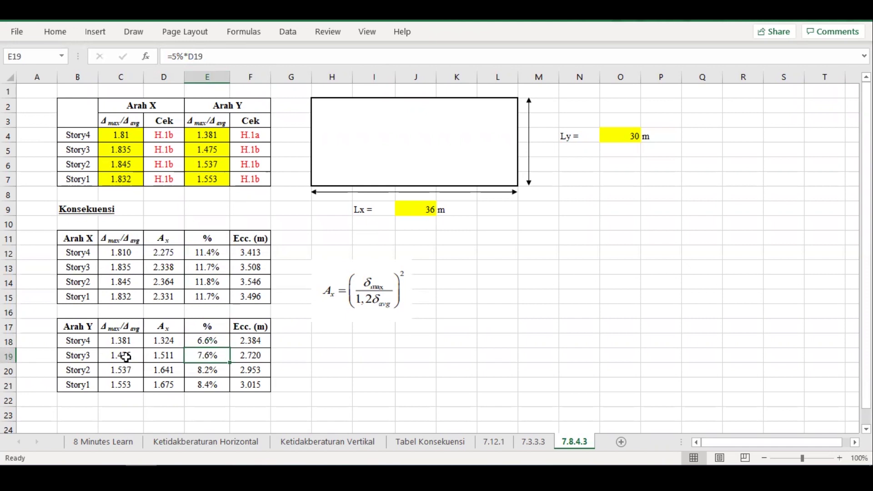
pyautogui.click(207, 253)
pyautogui.click(209, 267)
pyautogui.click(211, 282)
pyautogui.click(215, 296)
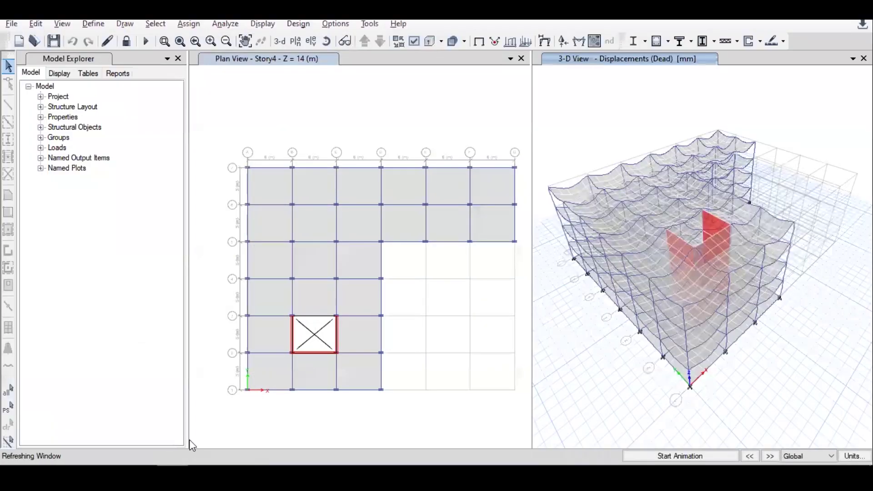
# - Switch to ETABS, unlock the model by deleting its analysis results, and open load case Spec X's diaphragm eccentricity settings
pyautogui.click(126, 41)
pyautogui.click(438, 287)
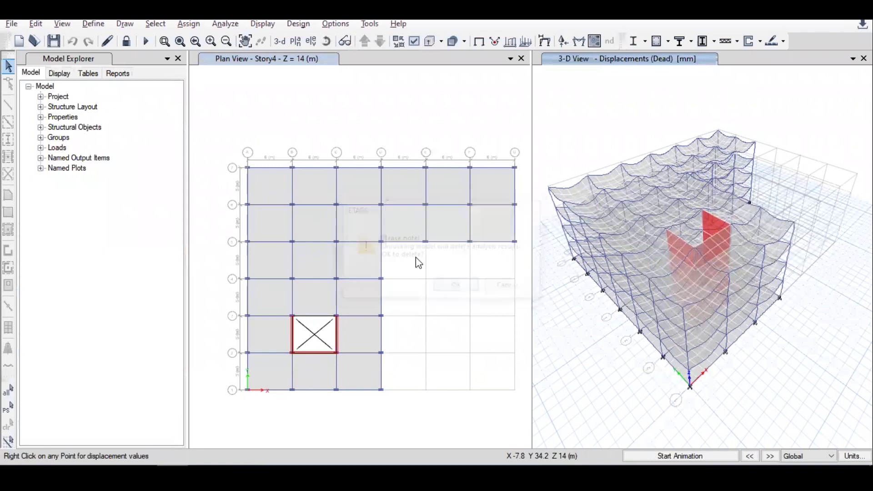
pyautogui.click(101, 25)
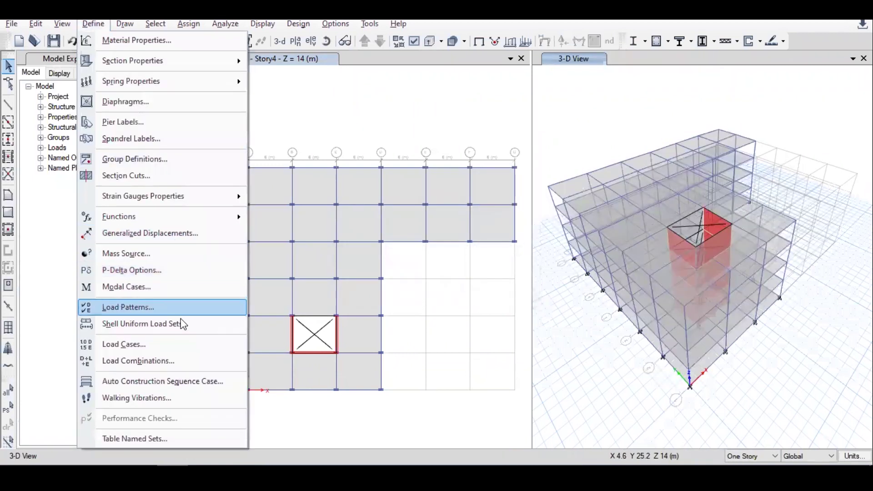
pyautogui.click(173, 345)
pyautogui.click(401, 244)
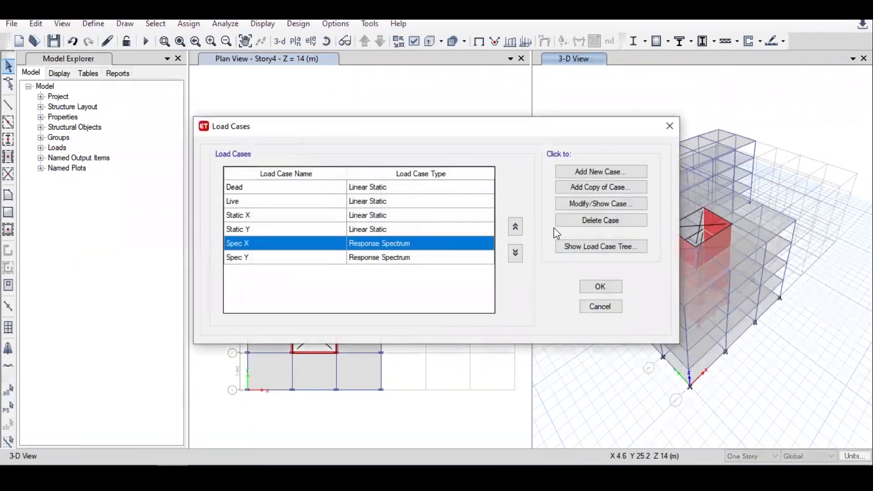
pyautogui.click(598, 205)
pyautogui.click(525, 389)
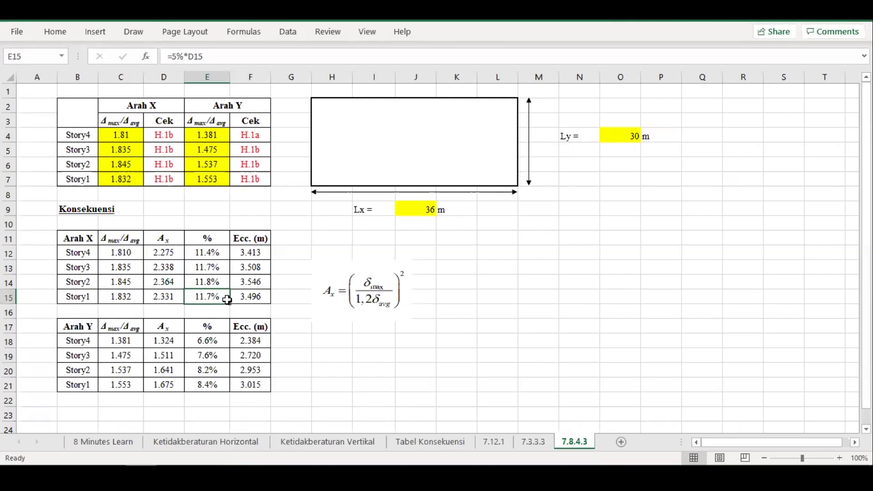
# - Check Story2's Arah X percentage in Excel and set Spec X's default eccentricity ratio in ETABS to 0.118
pyautogui.click(213, 282)
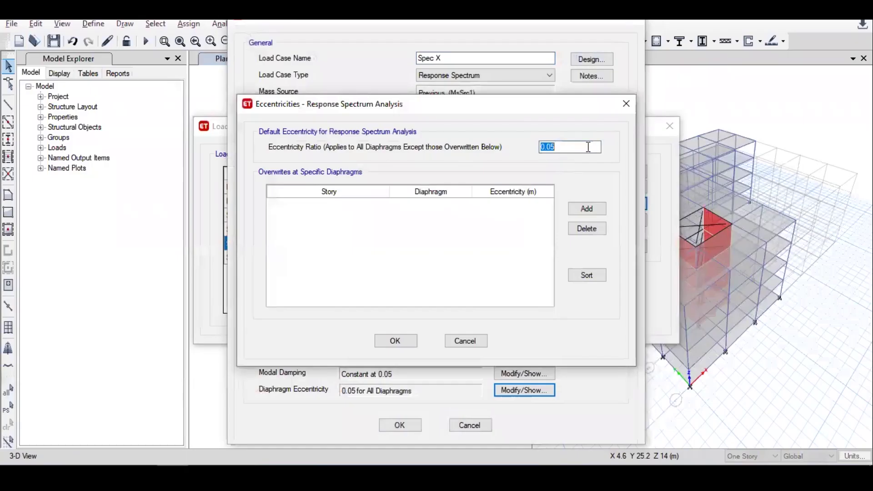
pyautogui.click(580, 147)
pyautogui.write('118')
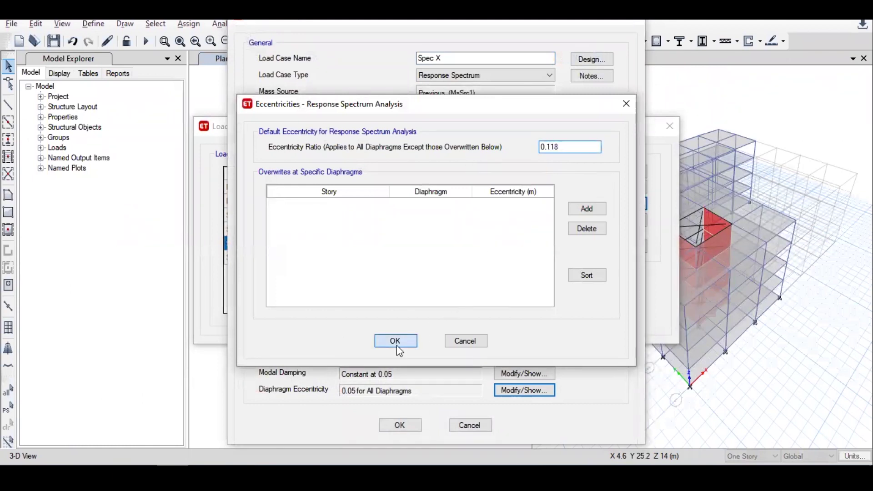
pyautogui.click(395, 342)
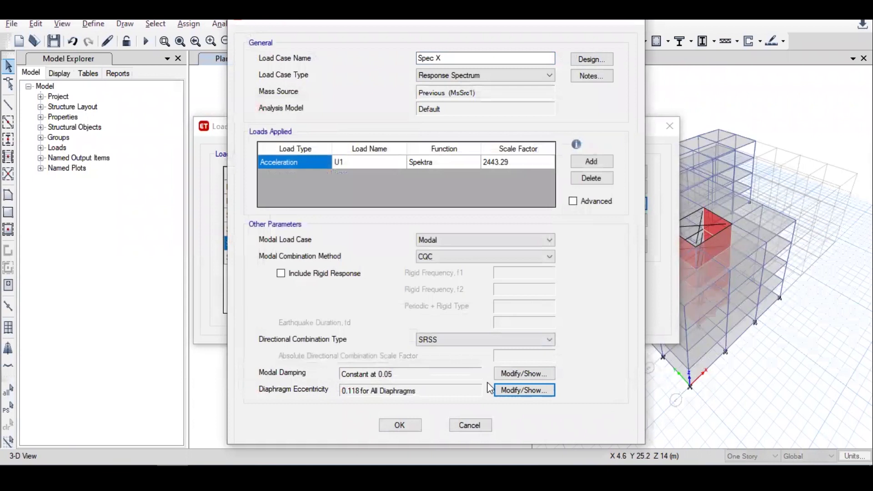
# - Set Spec X's default eccentricity ratio to 0.05 and add four diaphragm overwrite rows
pyautogui.click(500, 390)
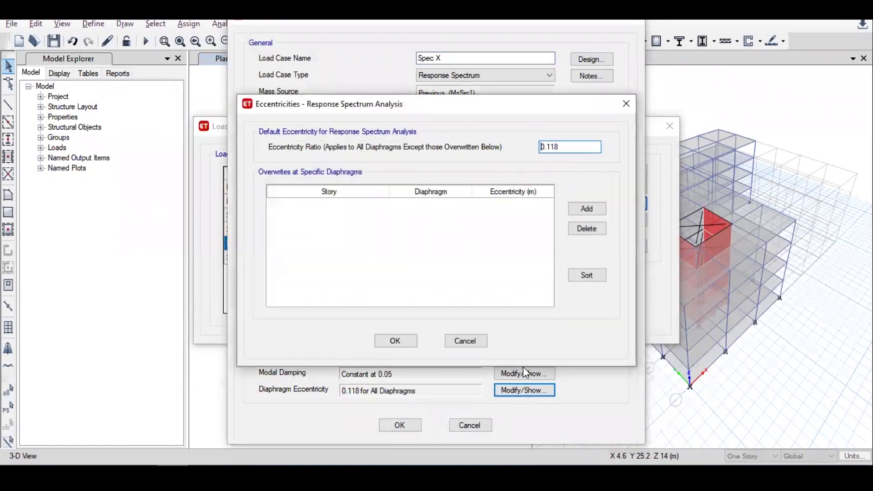
pyautogui.moveTo(595, 152); pyautogui.dragTo(444, 140)
pyautogui.write('0.05')
pyautogui.click(589, 208)
pyautogui.click(589, 208)
pyautogui.click(589, 208)
pyautogui.click(589, 208)
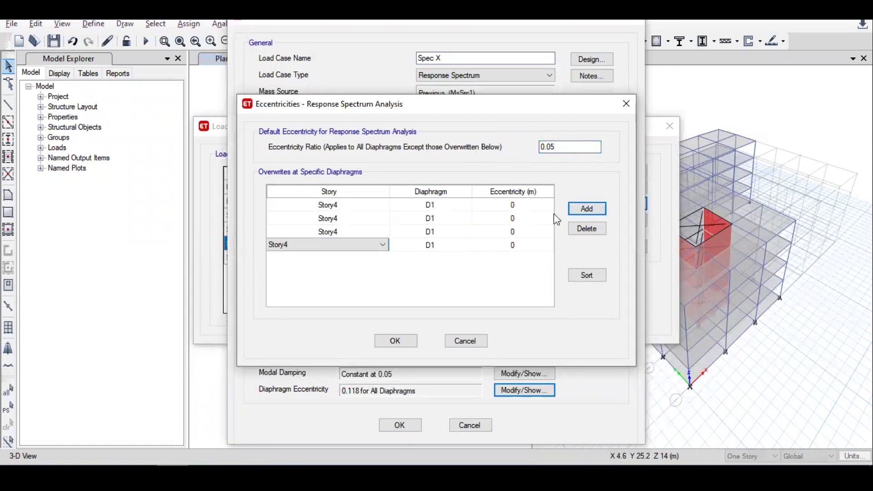
pyautogui.click(538, 207)
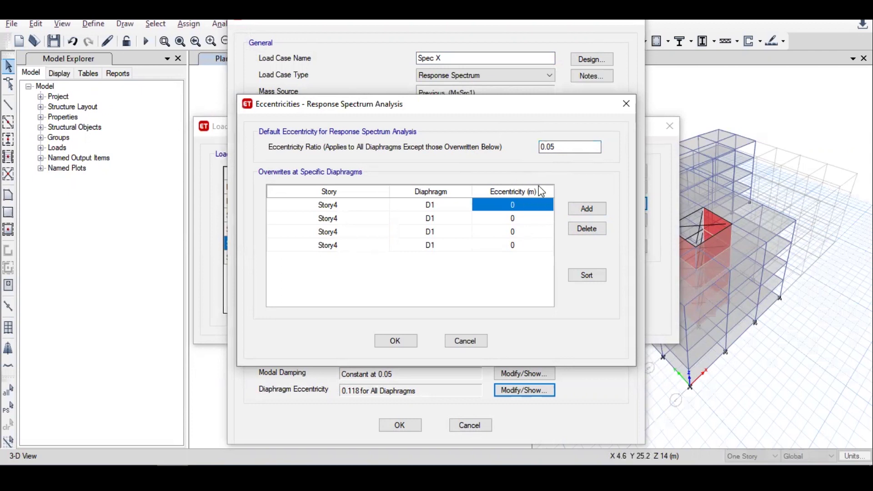
# - Assign Story3, Story2 and Story1 to the second, third and fourth overwrite rows of Spec X
pyautogui.click(341, 217)
pyautogui.click(335, 238)
pyautogui.click(334, 232)
pyautogui.click(332, 260)
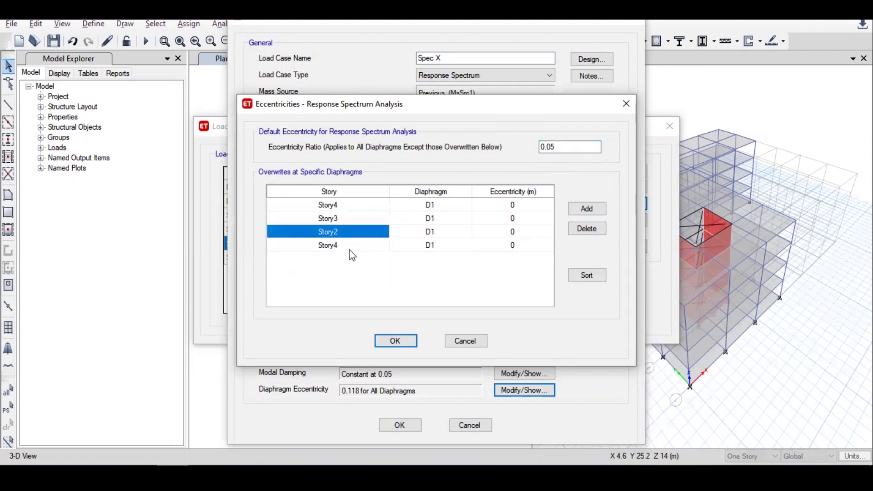
pyautogui.click(349, 247)
pyautogui.click(342, 282)
pyautogui.click(496, 207)
pyautogui.click(500, 218)
pyautogui.click(505, 232)
pyautogui.click(505, 246)
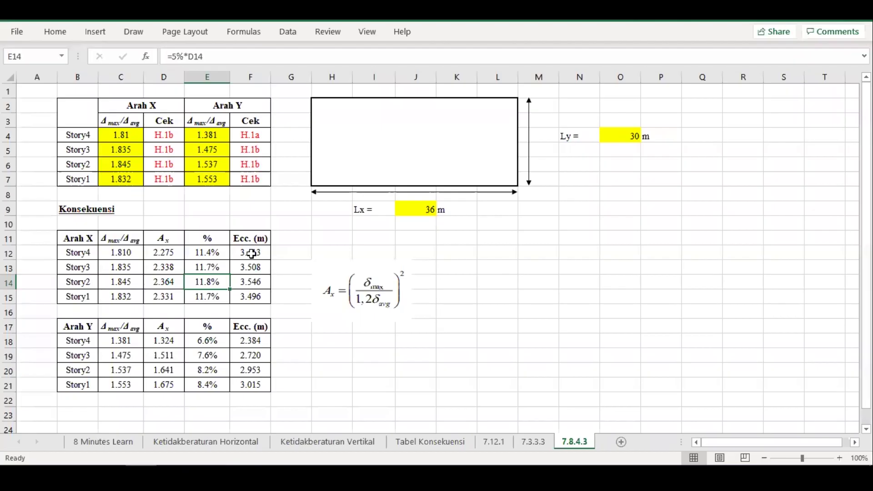
# - Examine Excel's Story4 Ecc. (m) formulas to see which building length each direction multiplies
pyautogui.click(250, 253)
pyautogui.click(269, 54)
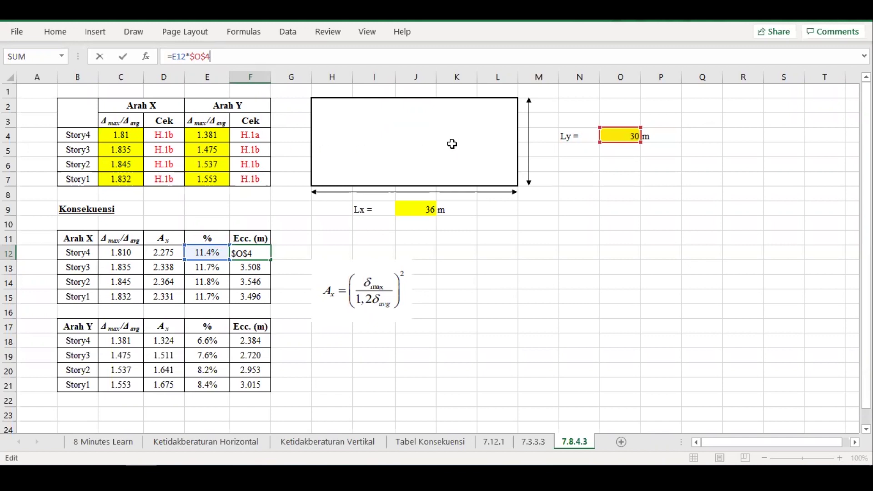
pyautogui.hotkey('ctrl', 'Return')
pyautogui.doubleClick(250, 342)
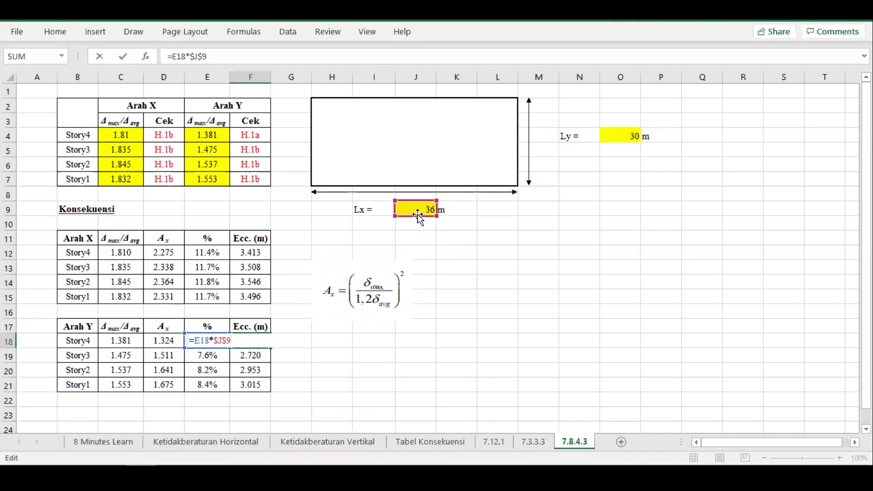
pyautogui.hotkey('ctrl', 'Return')
# - Copy the Arah X eccentricities 3.413, 3.508, 3.546 and 3.496 m into Spec X's Story4 to Story1 overwrites in ETABS and save the case
pyautogui.click(255, 253)
pyautogui.hotkey('ctrl', 'c')
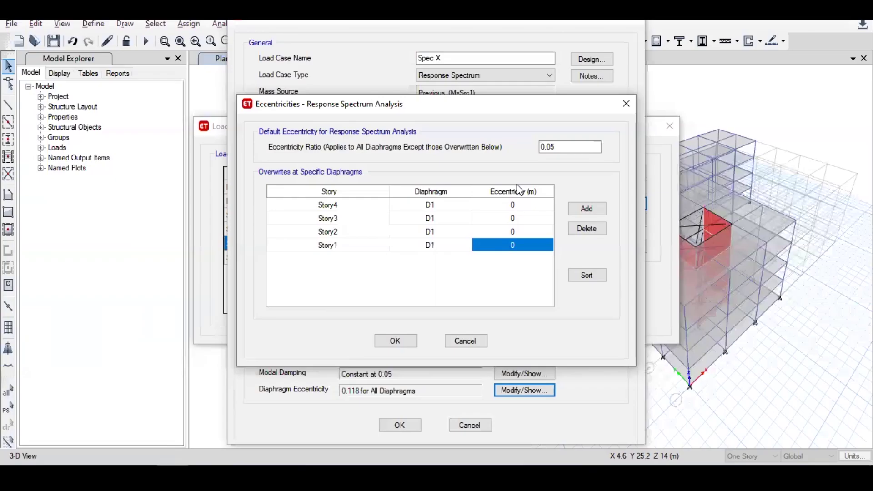
pyautogui.click(522, 204)
pyautogui.hotkey('ctrl', 'v')
pyautogui.click(523, 218)
pyautogui.hotkey('ctrl', 'v')
pyautogui.click(526, 236)
pyautogui.hotkey('ctrl', 'v')
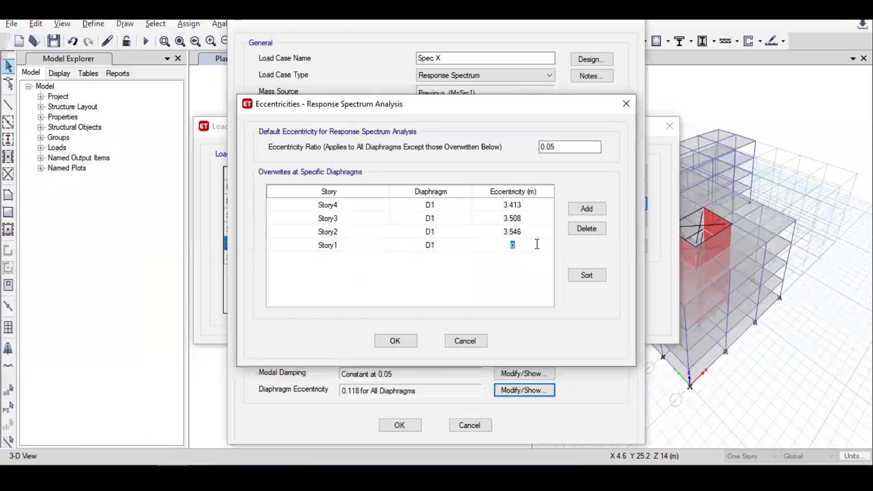
pyautogui.click(512, 245)
pyautogui.hotkey('ctrl', 'v')
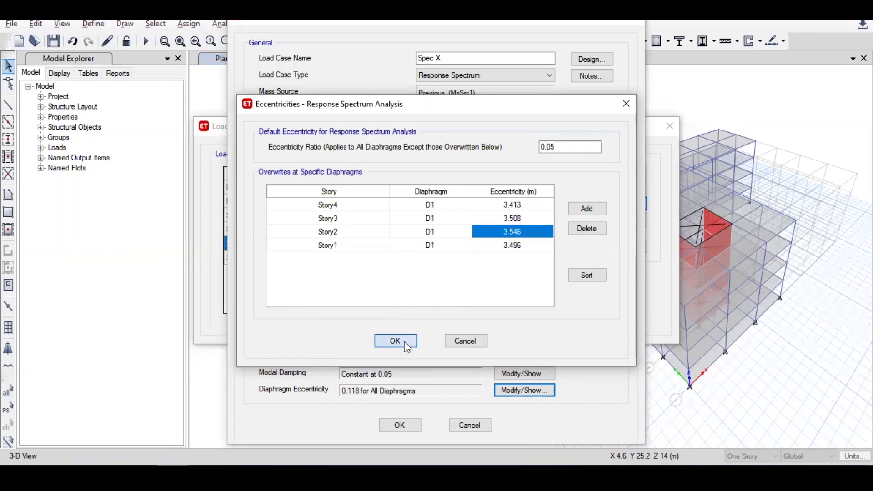
pyautogui.click(395, 341)
pyautogui.click(400, 425)
# - Add four diaphragm D1 eccentricity overwrites to load case Spec Y, assigned to Story4, Story3, Story2 and Story1
pyautogui.click(572, 204)
pyautogui.click(524, 390)
pyautogui.click(587, 209)
pyautogui.click(587, 209)
pyautogui.click(587, 209)
pyautogui.click(587, 209)
pyautogui.click(328, 232)
pyautogui.click(318, 263)
pyautogui.click(327, 244)
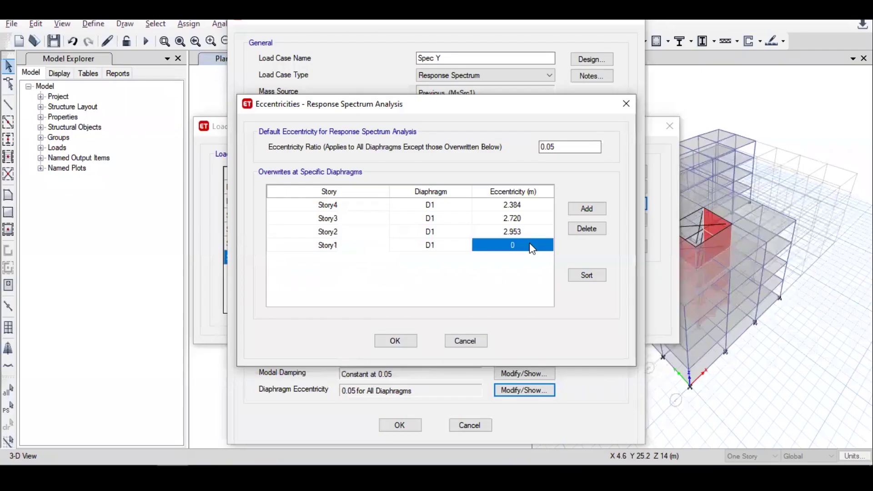
# - Enter the Arah Y eccentricities 2.384, 2.720, 2.953 and 3.015 m for Spec Y's Story4 to Story1 and save the load cases
pyautogui.hotkey('ctrl', 'v')
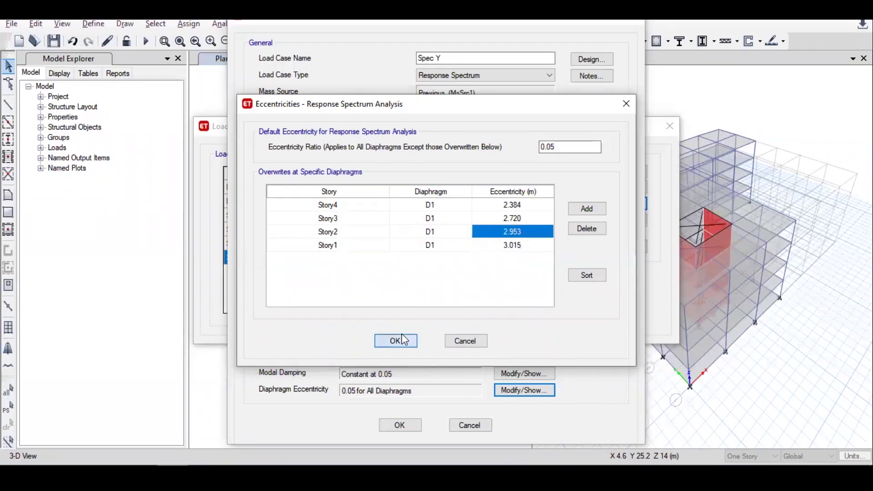
pyautogui.click(395, 340)
pyautogui.click(400, 425)
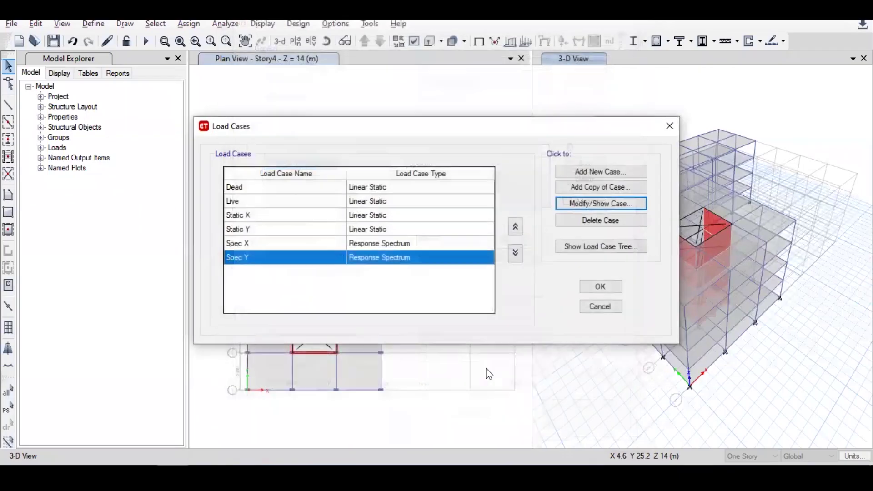
pyautogui.click(602, 290)
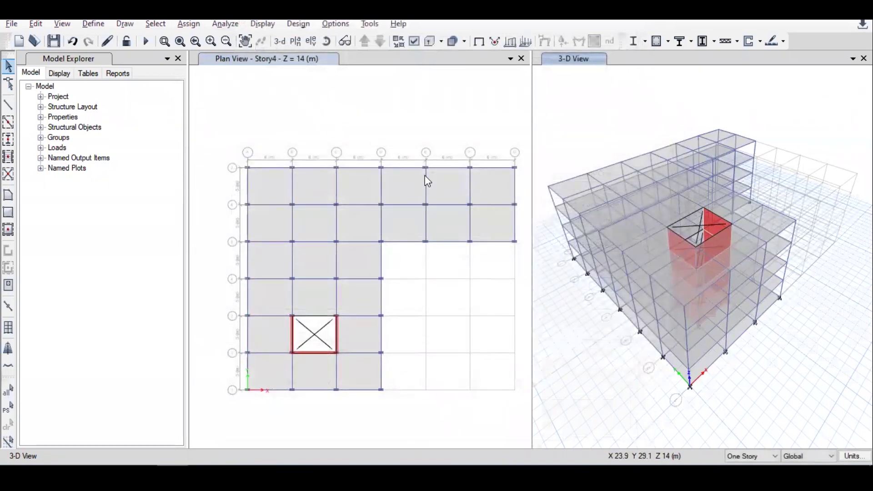
# - Assign diaphragm D1 to all shells in the model and clear the diaphragm assignment display
pyautogui.click(263, 186)
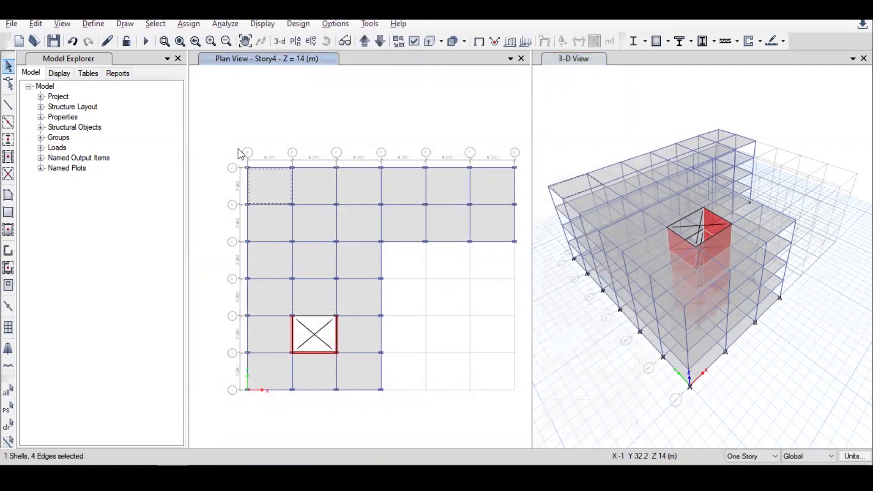
pyautogui.click(272, 182)
pyautogui.click(265, 177)
pyautogui.hotkey('ctrl', 'a')
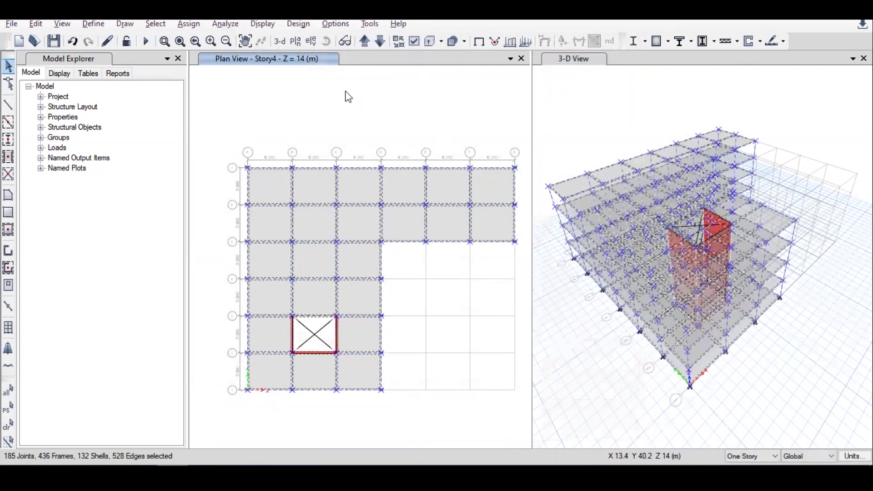
pyautogui.click(193, 29)
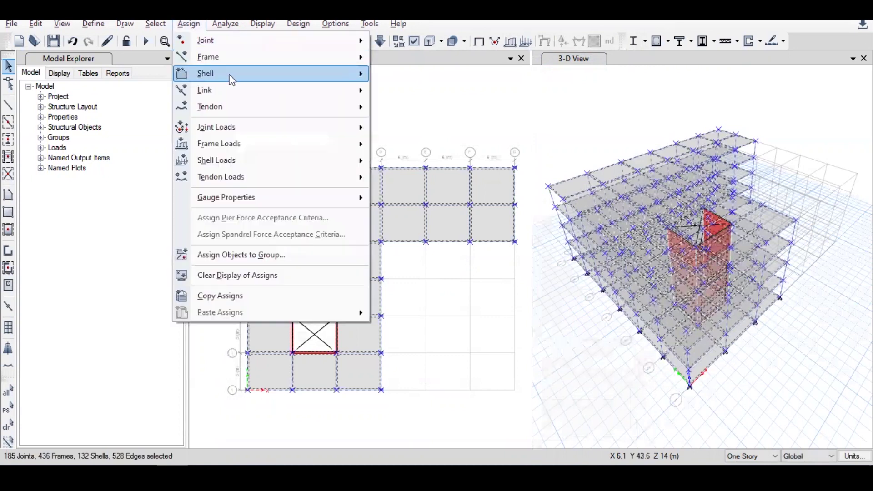
pyautogui.moveTo(231, 75)
pyautogui.click(435, 200)
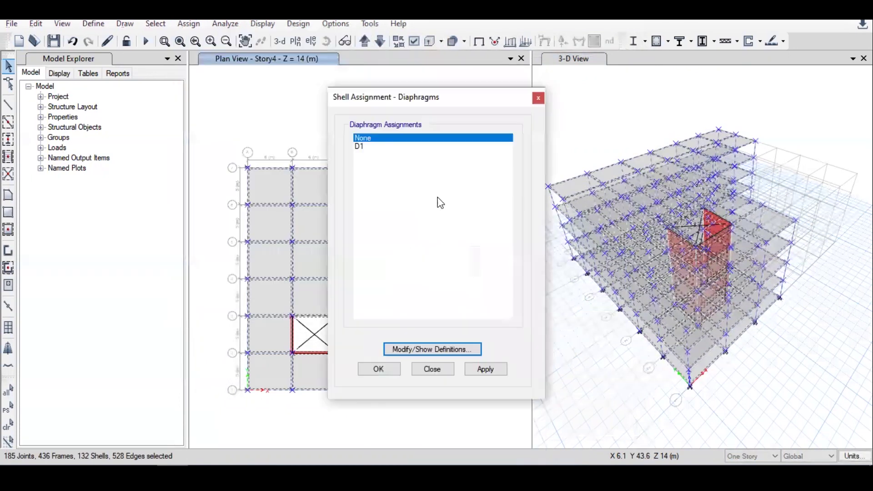
pyautogui.click(380, 147)
pyautogui.click(475, 371)
pyautogui.click(437, 368)
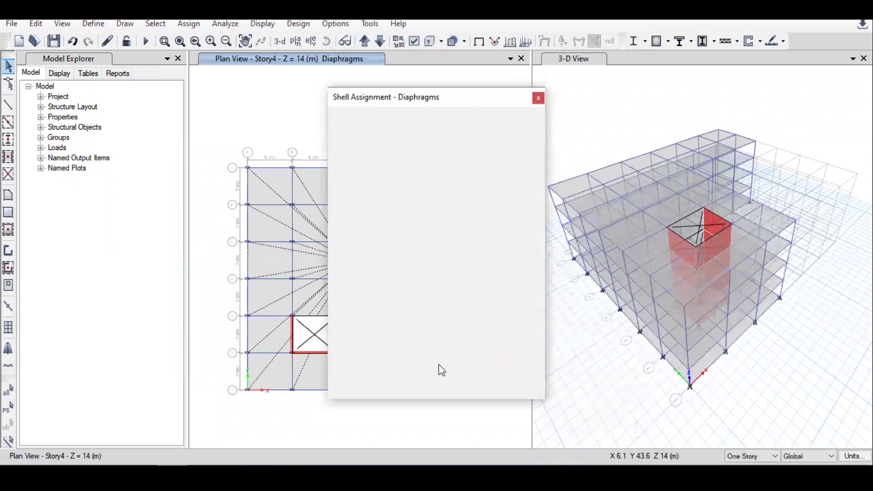
pyautogui.click(279, 26)
pyautogui.click(278, 40)
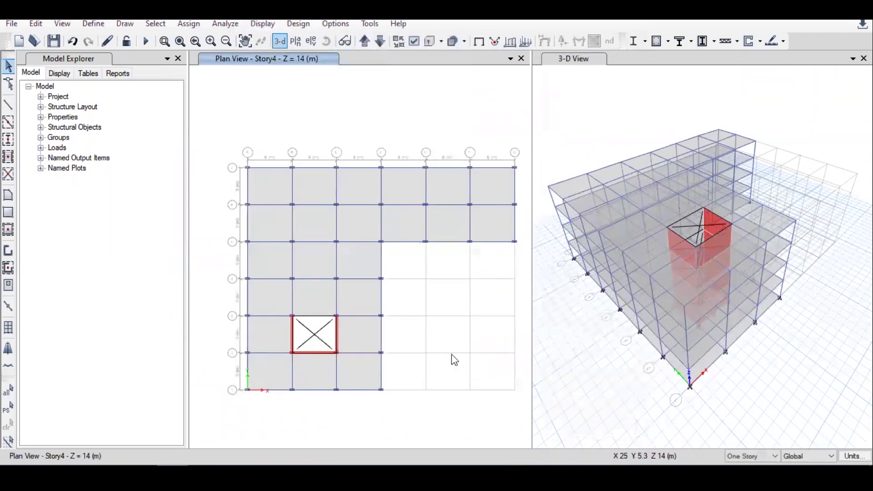
# - Check which diaphragm is assigned to the Story4 slab F5 in its object information
pyautogui.click(358, 225)
pyautogui.rightClick(356, 221)
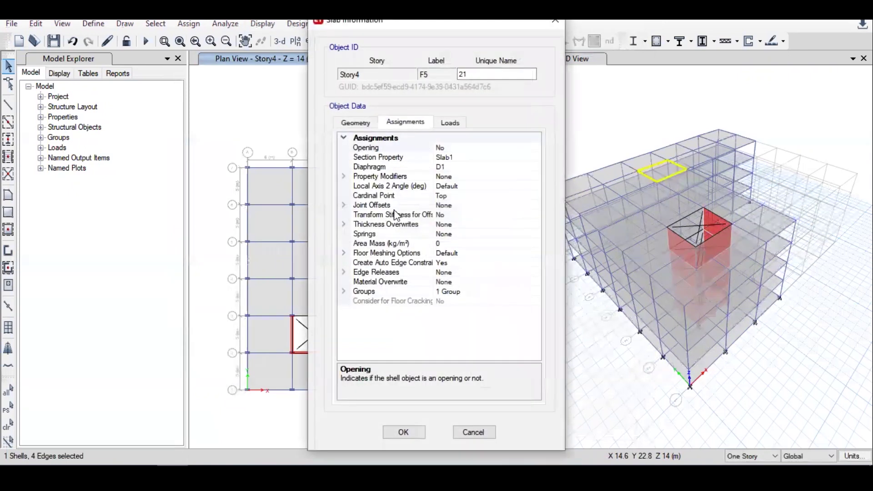
pyautogui.click(422, 168)
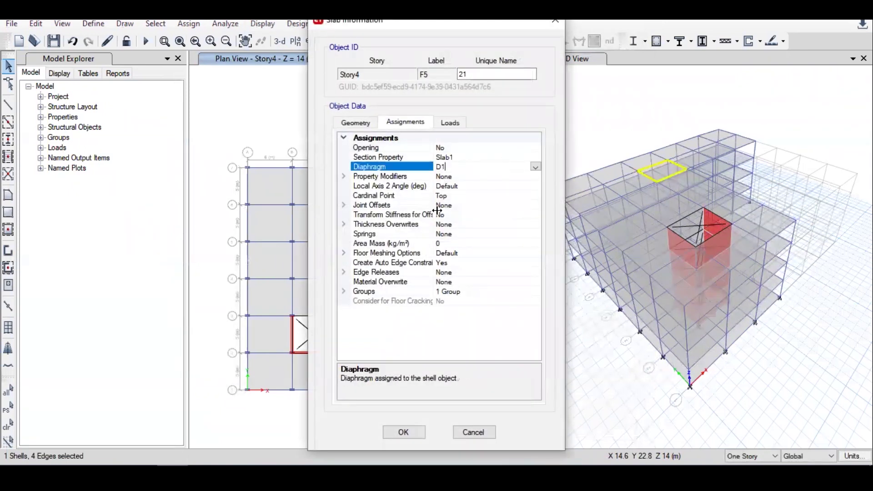
pyautogui.click(481, 432)
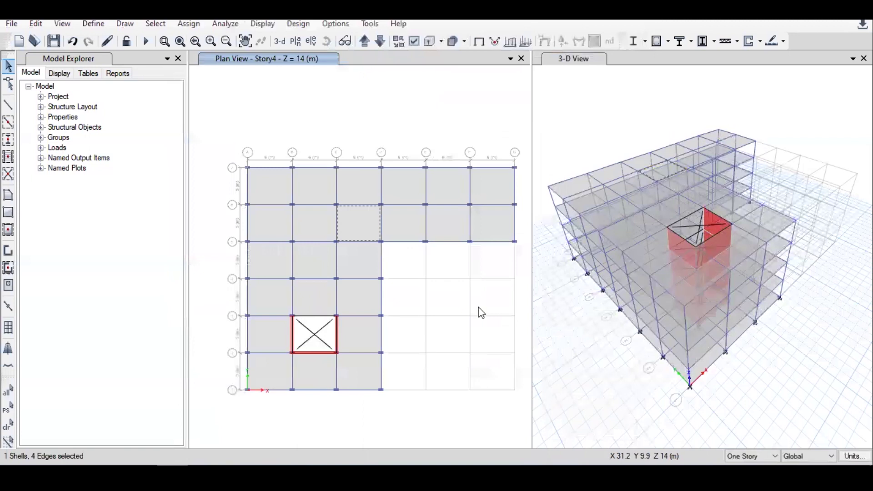
# - Run the analysis, restore the undeformed shape and display the Base Reactions results table
pyautogui.press('F5')
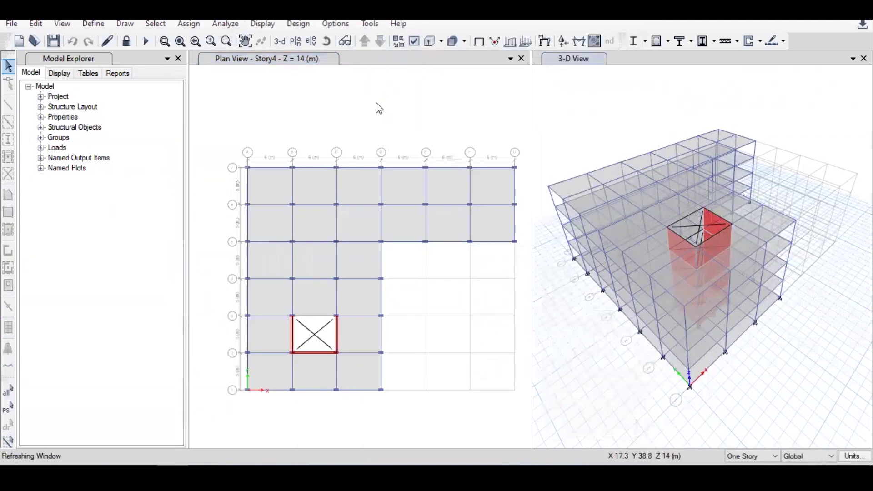
pyautogui.press('F4')
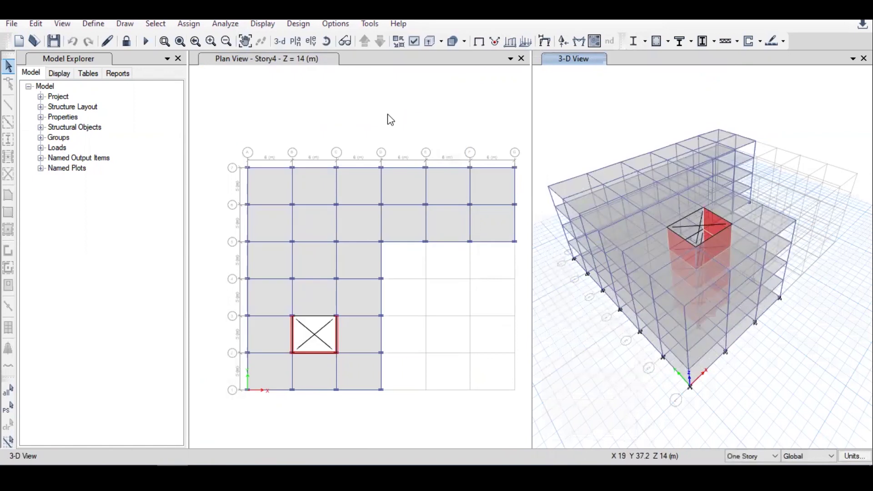
pyautogui.hotkey('ctrl', 't')
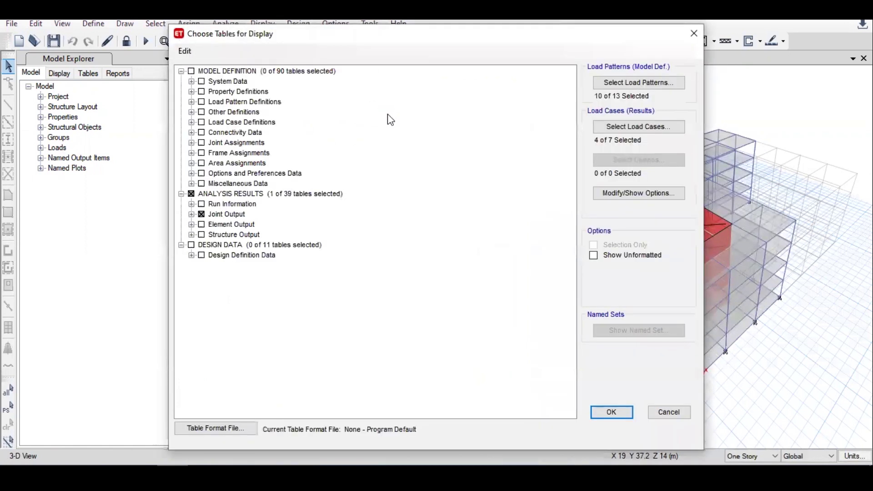
pyautogui.click(226, 214)
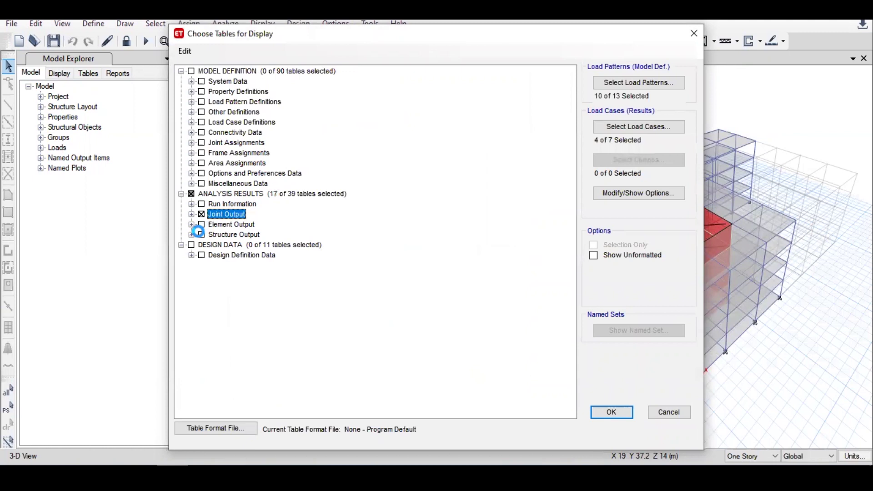
pyautogui.click(191, 234)
pyautogui.click(225, 245)
pyautogui.click(614, 413)
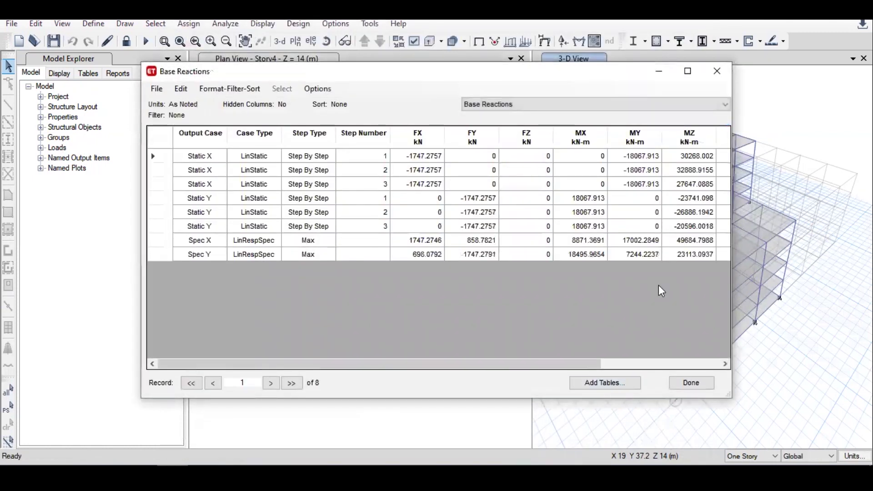
# - Examine the MZ base reactions for load cases Spec X and Spec Y
pyautogui.moveTo(691, 240); pyautogui.dragTo(691, 249)
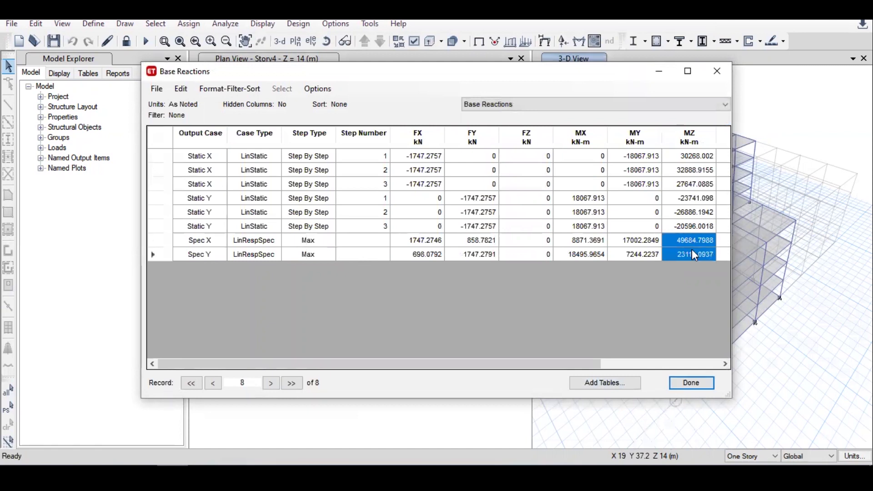
pyautogui.click(88, 470)
pyautogui.moveTo(692, 257); pyautogui.dragTo(691, 260)
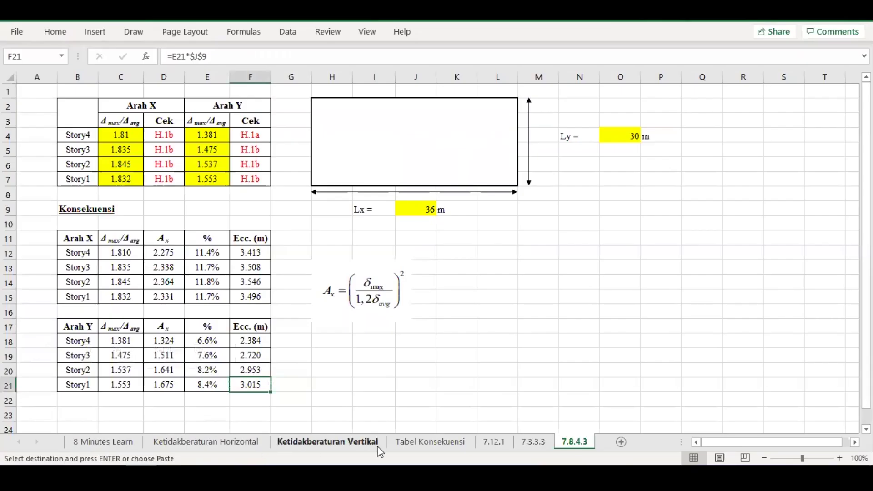
# - Look up the 7.8.4.3 and Tabel 16 rows on Excel's Tabel Konsekuensi sheet
pyautogui.click(399, 446)
pyautogui.click(324, 387)
pyautogui.scroll(-2, 125, 352)
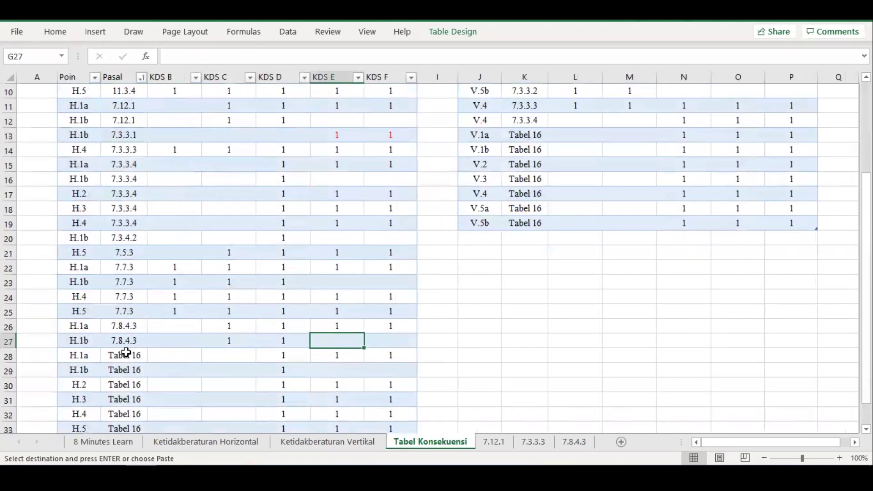
# - Read Tabel 16 in the SNI 1726-2019 PDF for the analysis procedures permitted for seismic categories D, E and F
pyautogui.scroll(1, 163, 351)
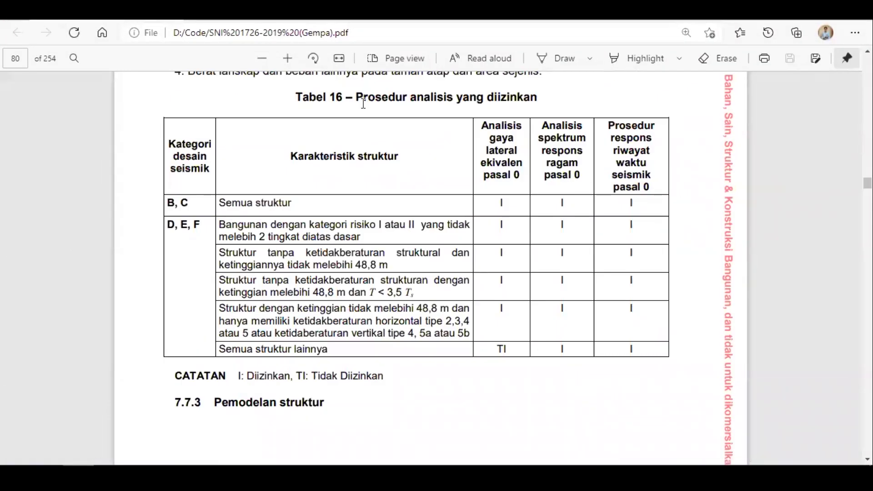
pyautogui.scroll(1, 379, 147)
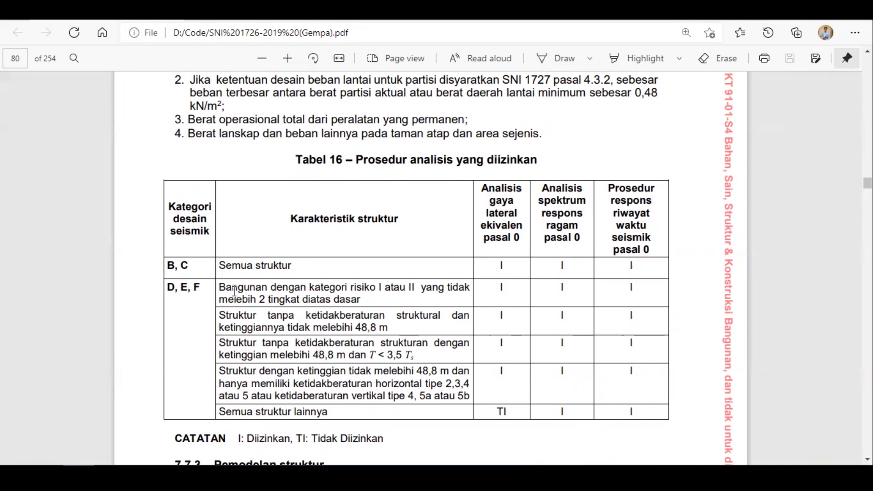
pyautogui.moveTo(226, 288); pyautogui.dragTo(470, 397)
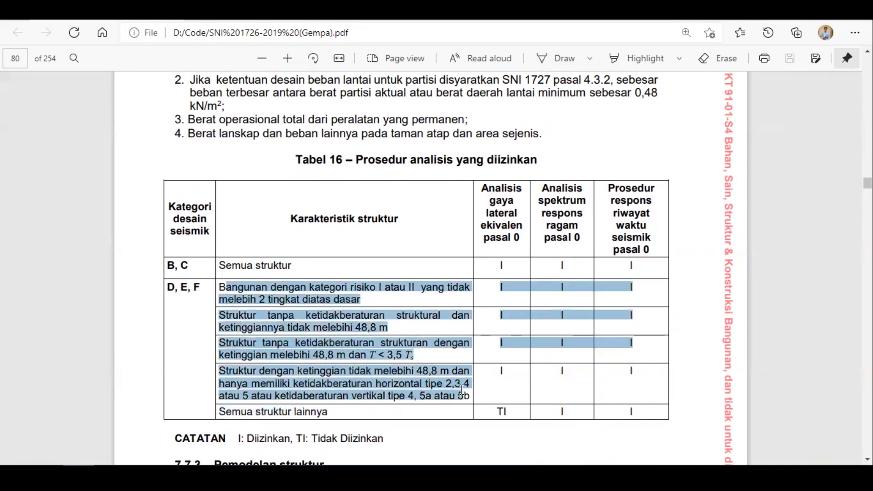
pyautogui.click(653, 370)
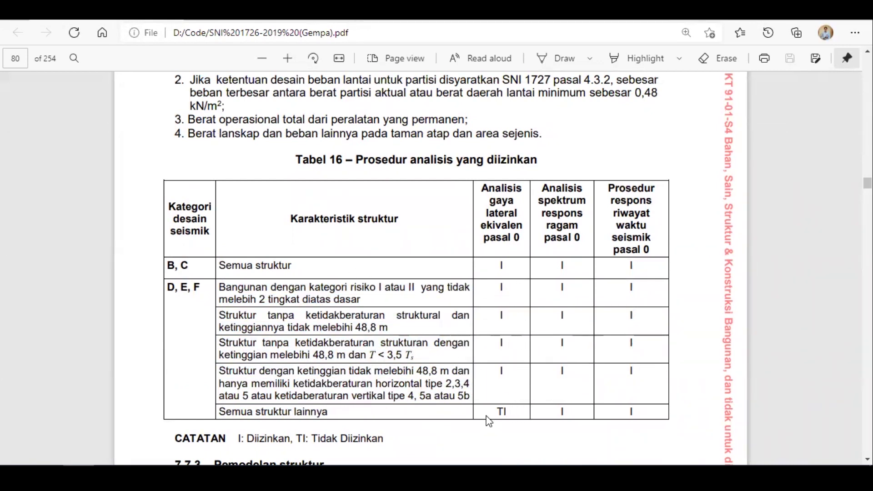
pyautogui.scroll(-1, 510, 414)
pyautogui.scroll(1, 510, 415)
# - Switch back to Excel's Tabel Konsekuensi and return to the 7.8.4.3 eccentricity sheet
pyautogui.hotkey('alt', 'Tab')
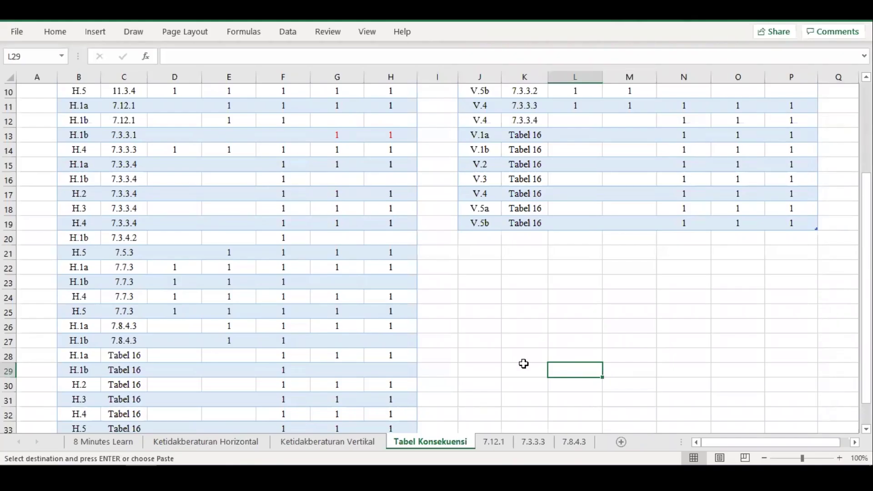
pyautogui.scroll(3, 503, 363)
pyautogui.hotkey('ctrl', 'pageup')
pyautogui.hotkey('ctrl', 'pageup')
pyautogui.hotkey('ctrl', 'pageup')
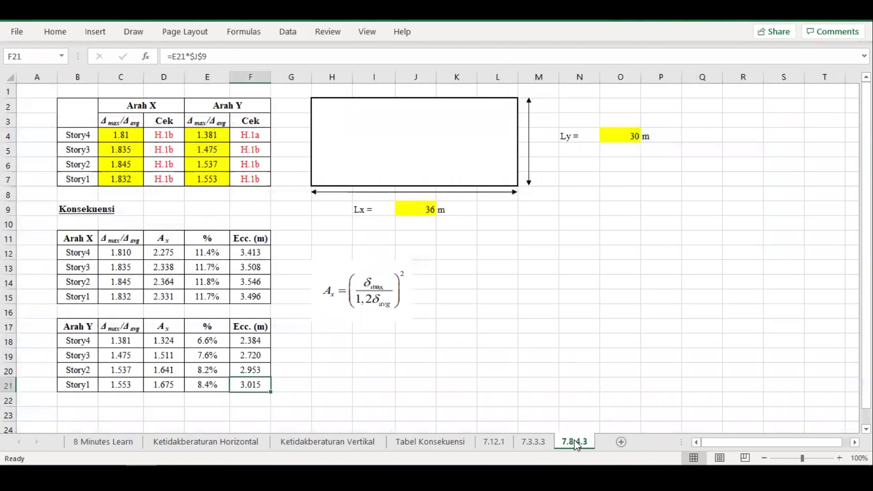
pyautogui.click(564, 443)
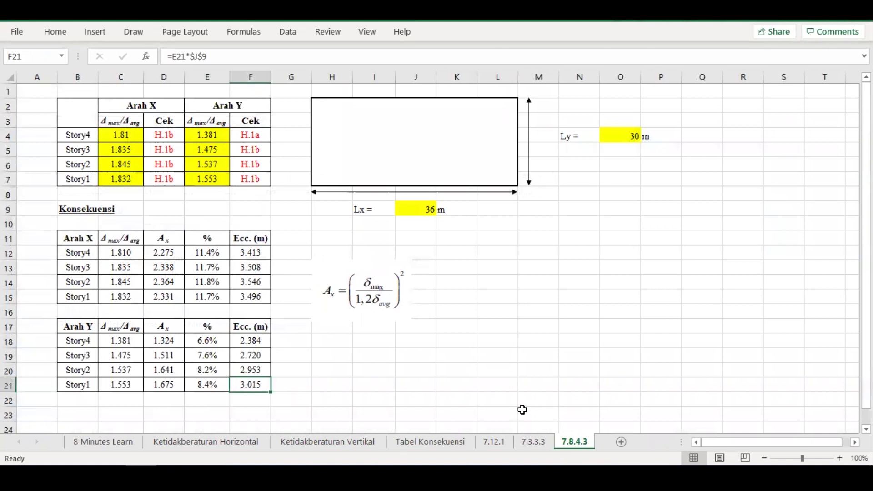